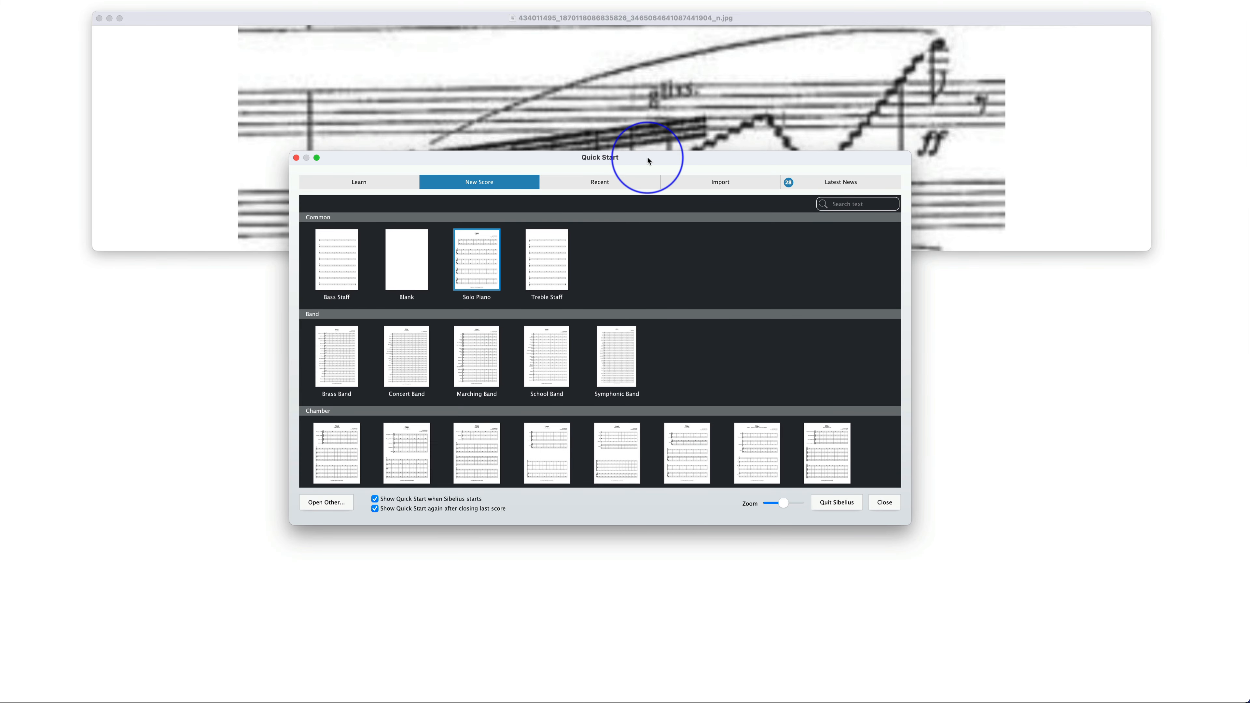
# Start a new score from the Blank template with the OO Official Thick house style
pyautogui.moveTo(649, 160); pyautogui.dragTo(659, 266)
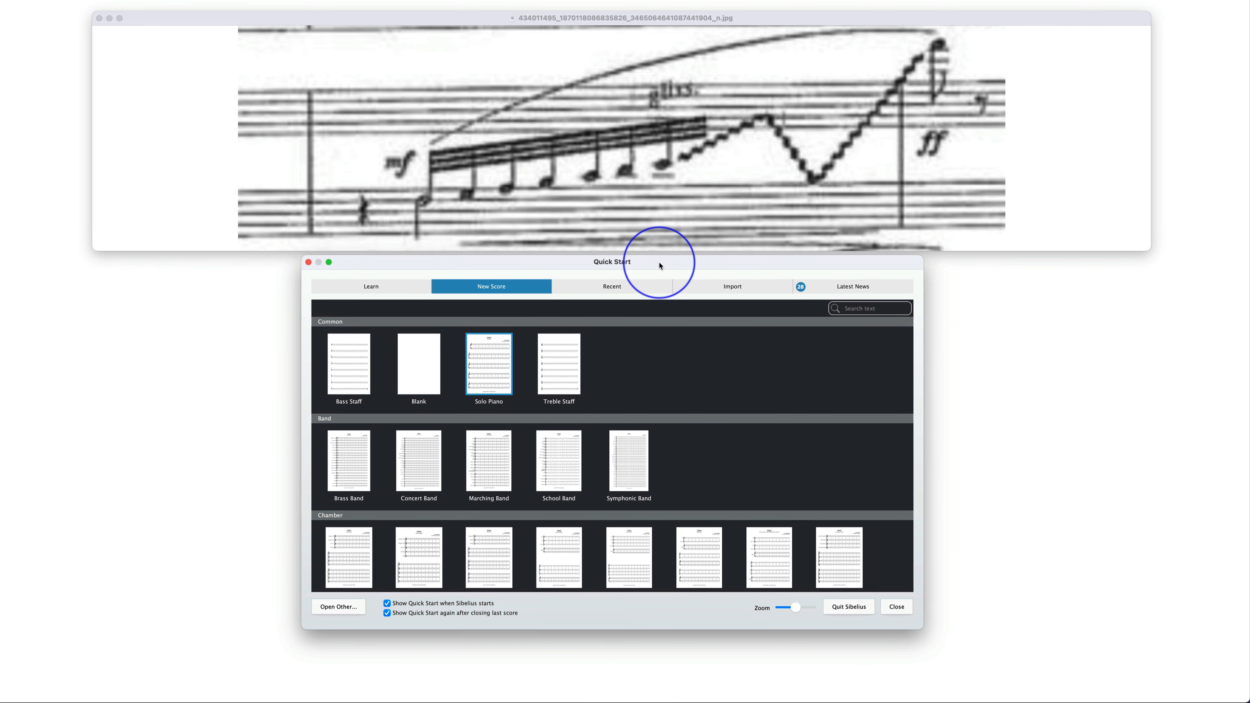
pyautogui.click(412, 375)
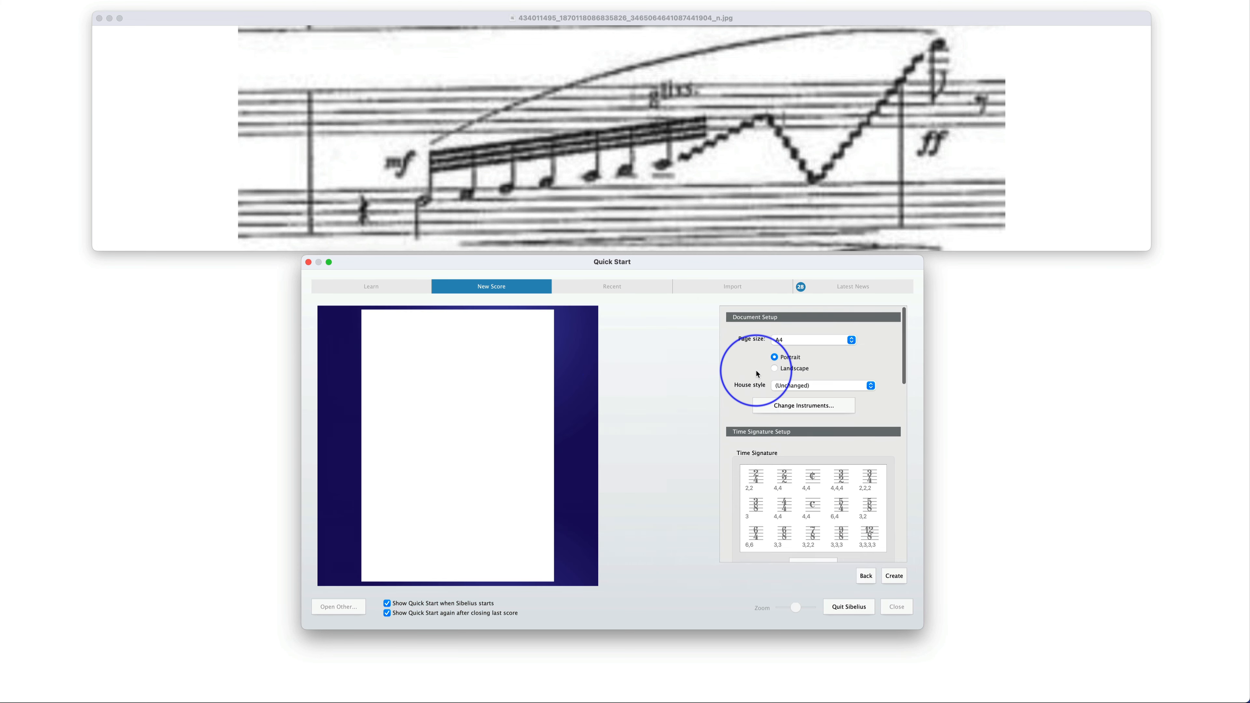
pyautogui.click(808, 386)
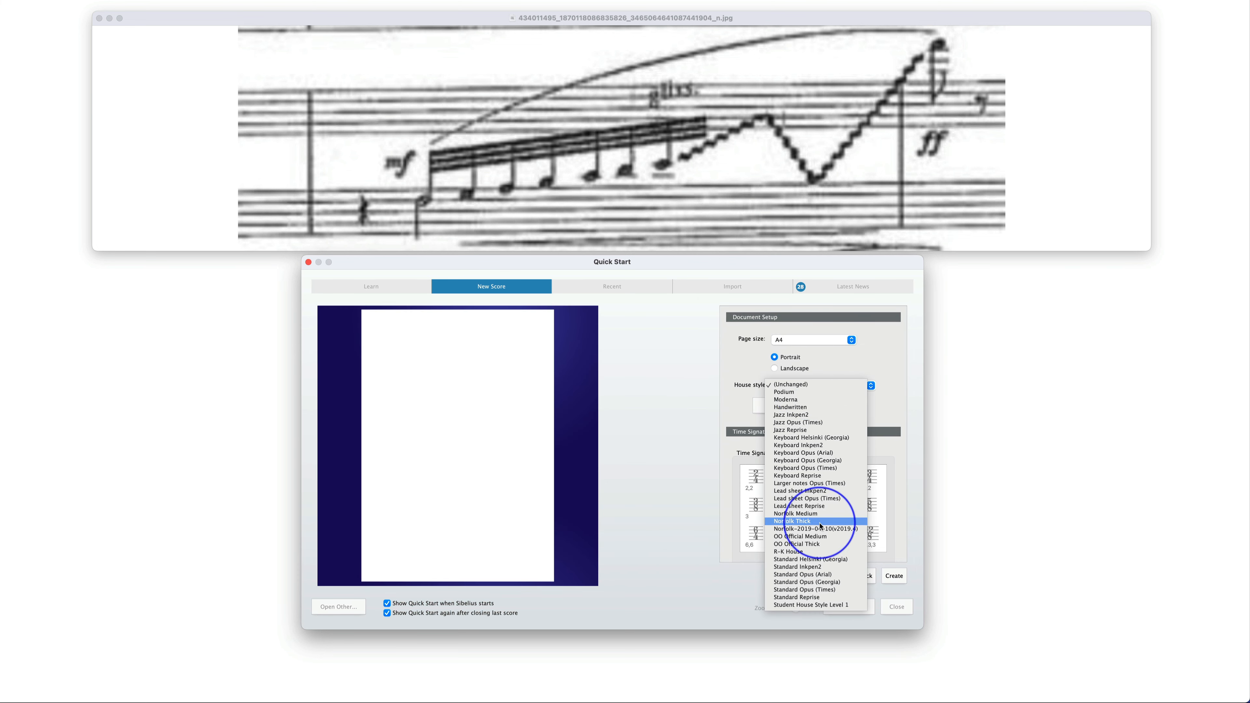
pyautogui.click(810, 544)
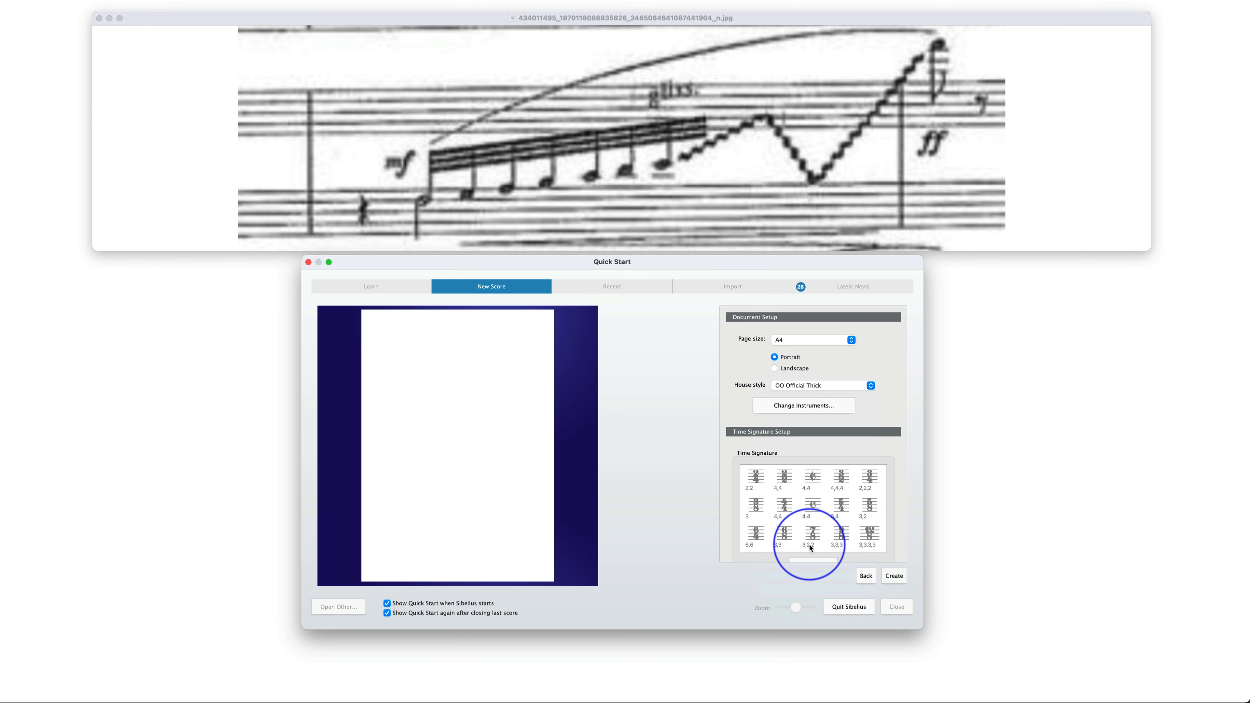
# Add a Harp from the All Instruments list to the new score
pyautogui.click(813, 406)
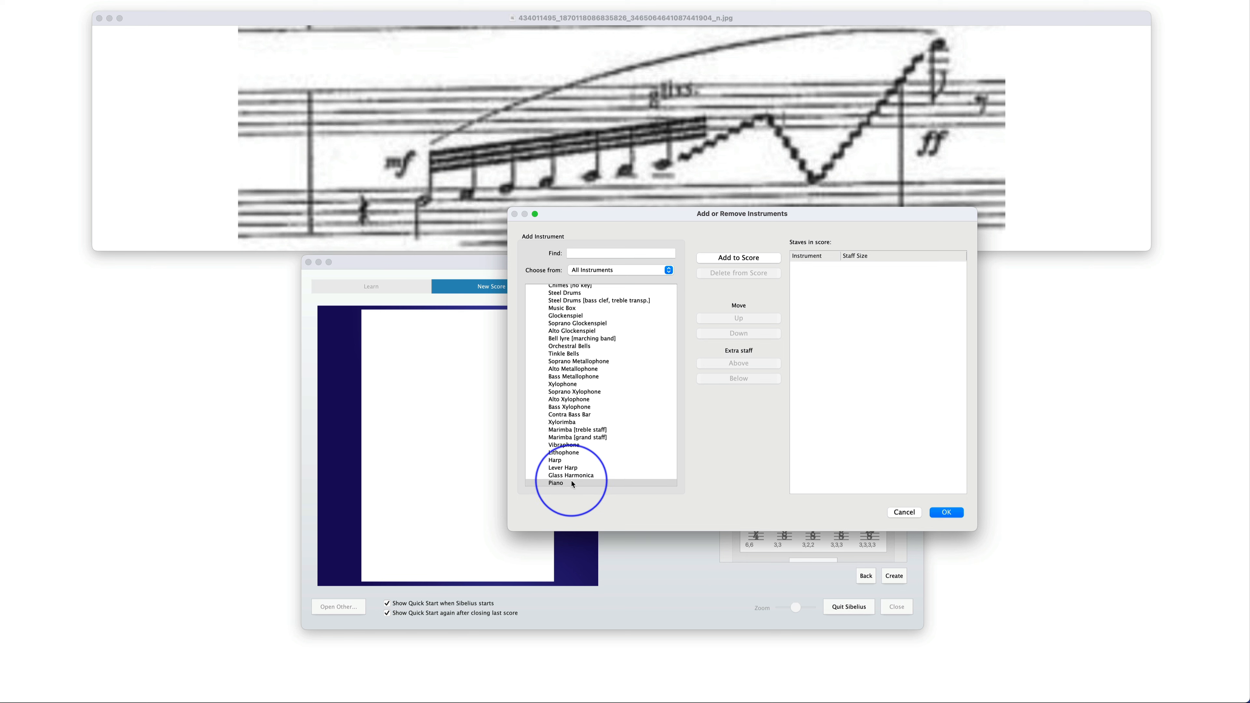
pyautogui.scroll(-3, 571, 409)
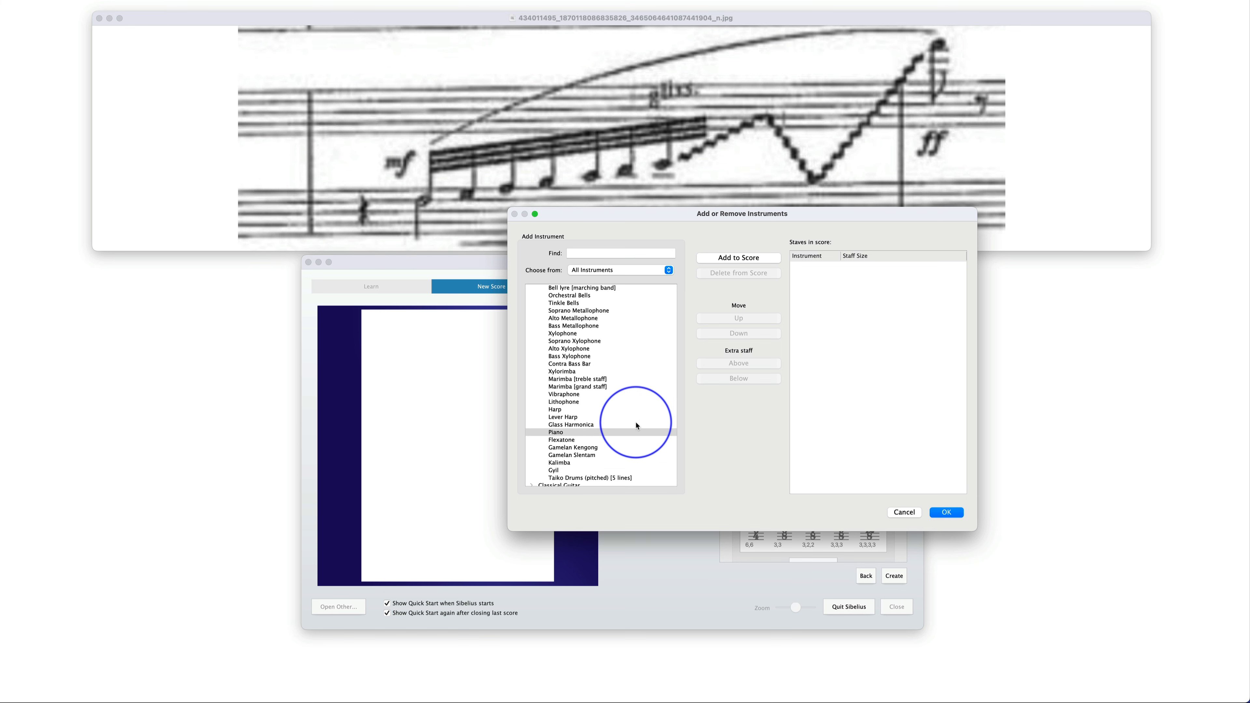
pyautogui.scroll(10, 591, 394)
pyautogui.scroll(-10, 591, 375)
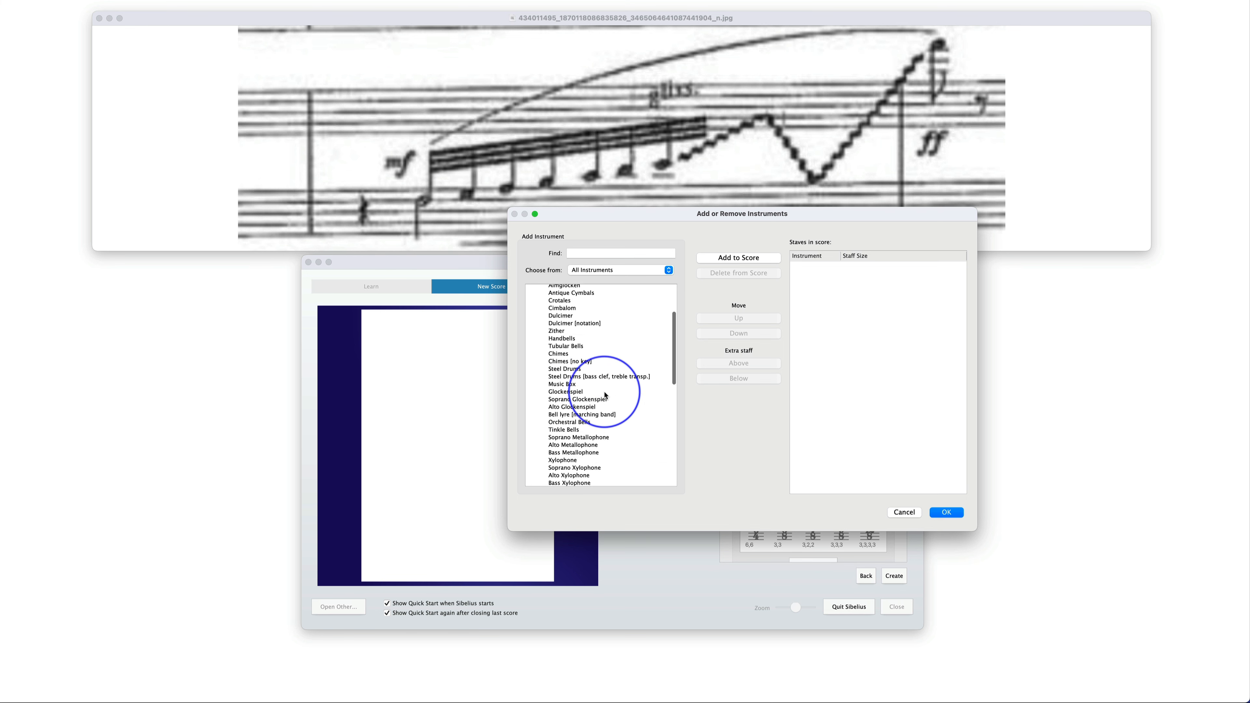
pyautogui.click(566, 384)
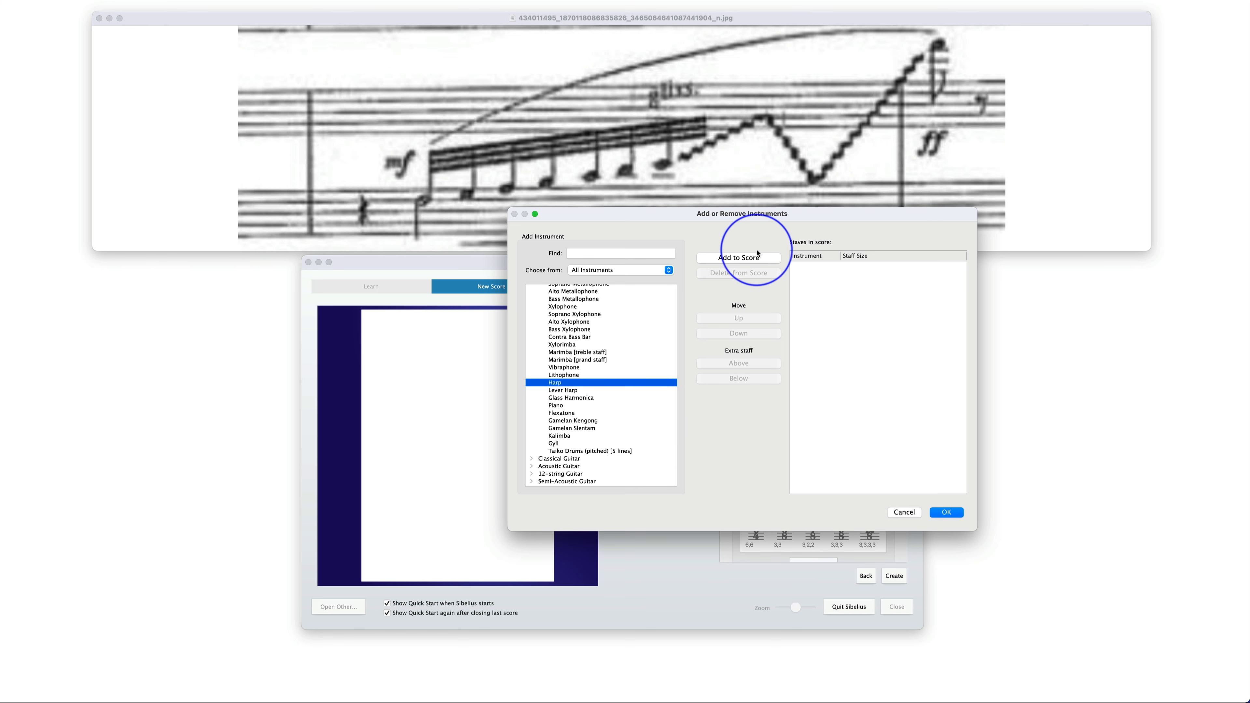
pyautogui.click(738, 258)
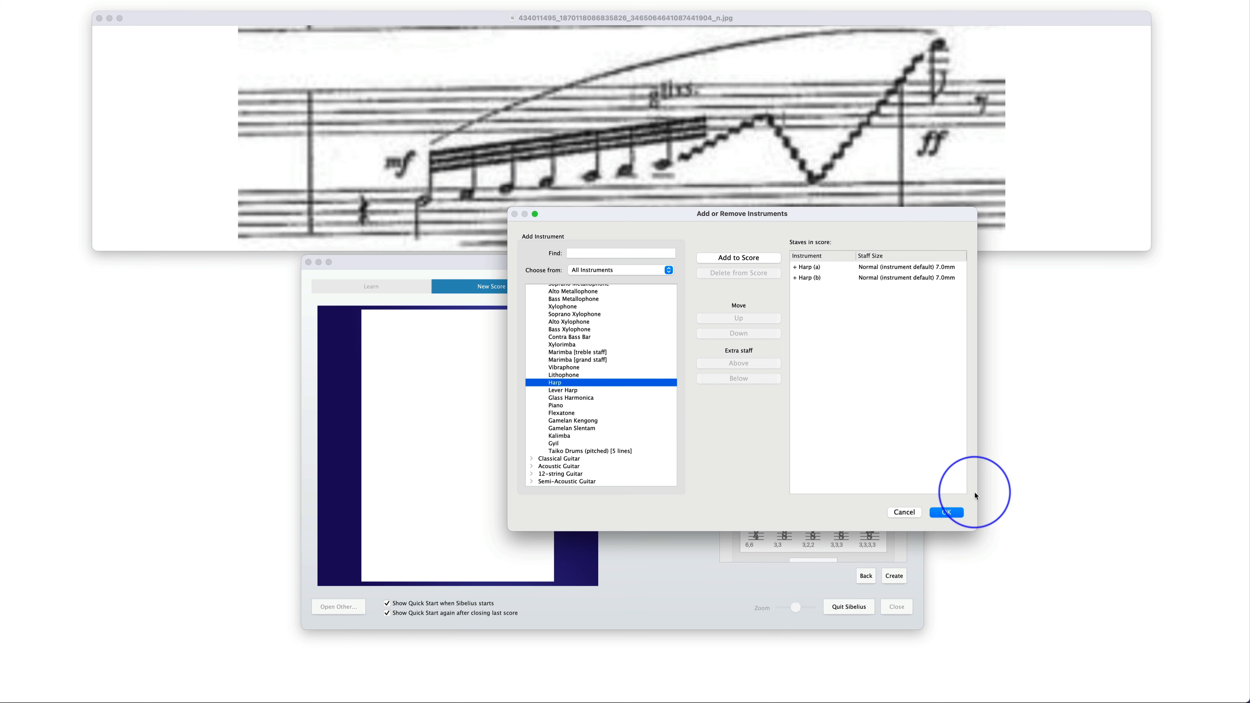
pyautogui.click(947, 513)
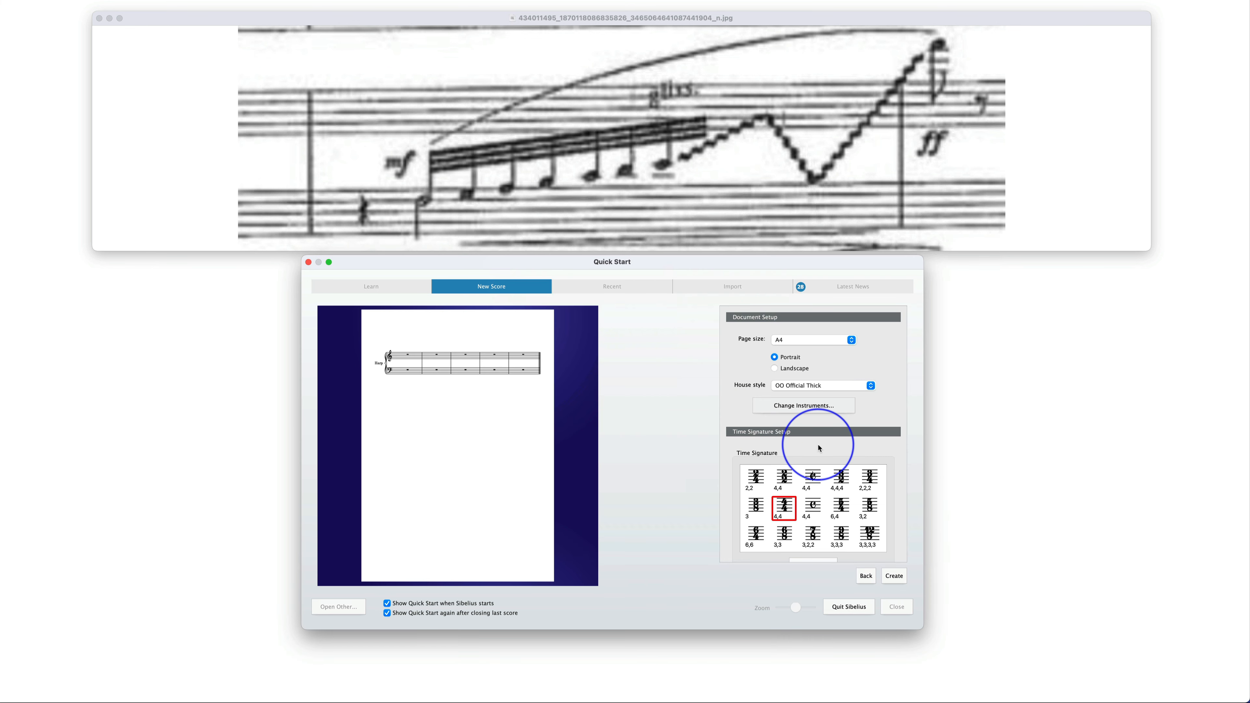
# Choose a 3/4 time signature and the F major key signature, and create the score
pyautogui.click(869, 481)
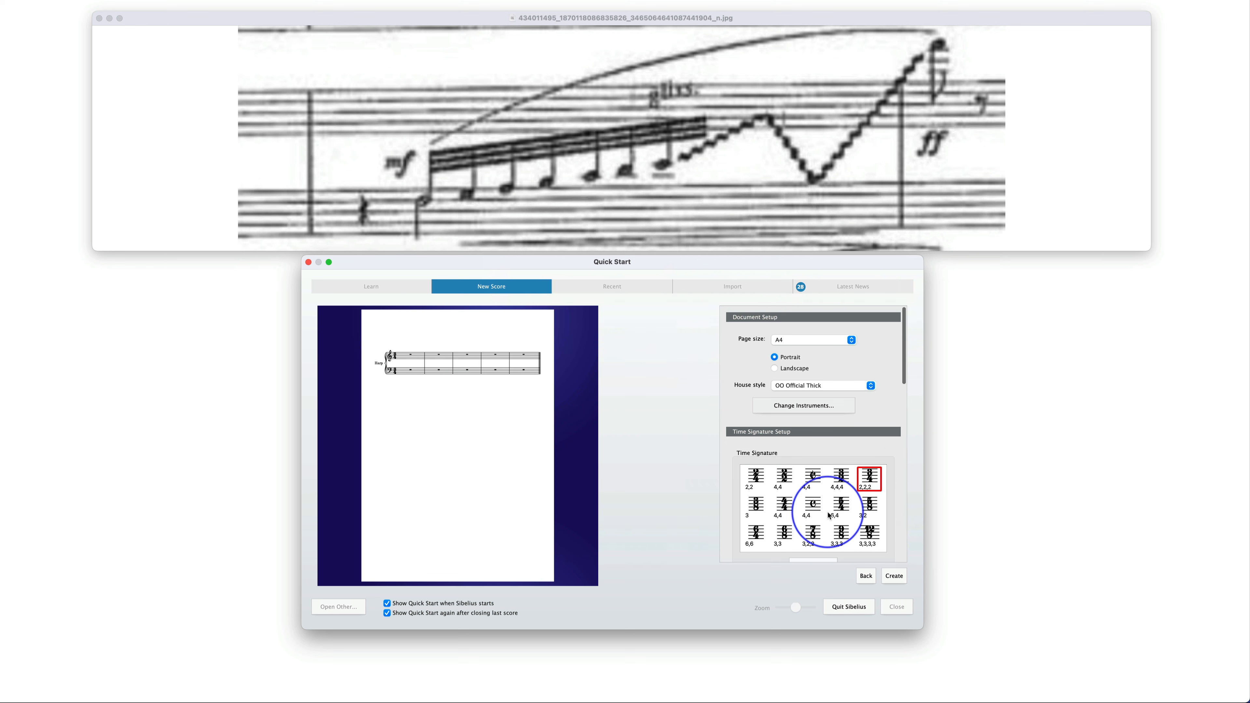
pyautogui.scroll(-5, 901, 447)
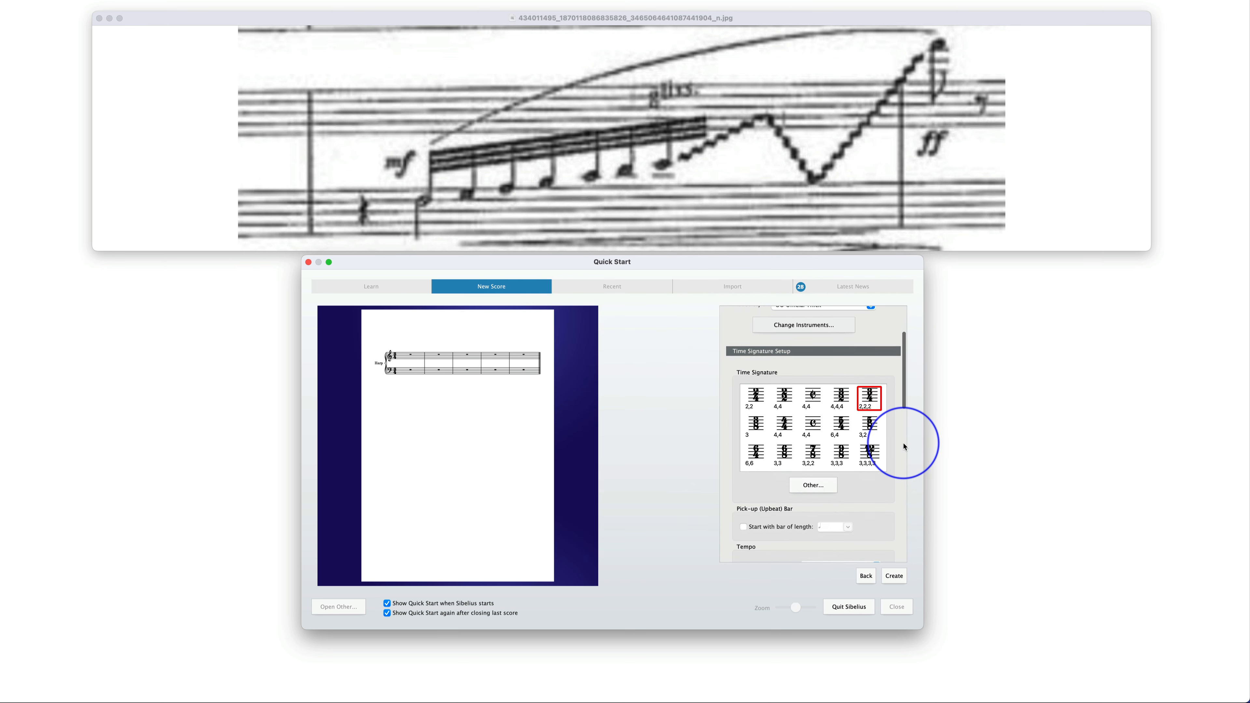
pyautogui.scroll(-3, 904, 447)
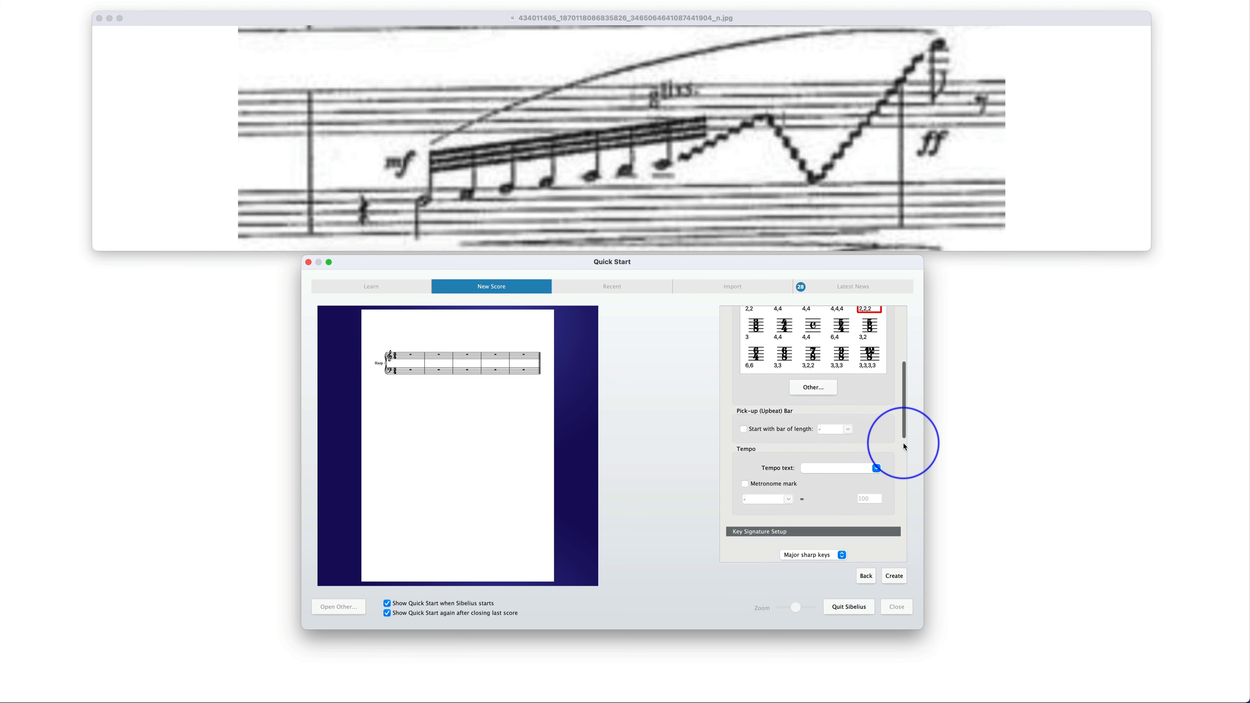
pyautogui.scroll(-8, 904, 446)
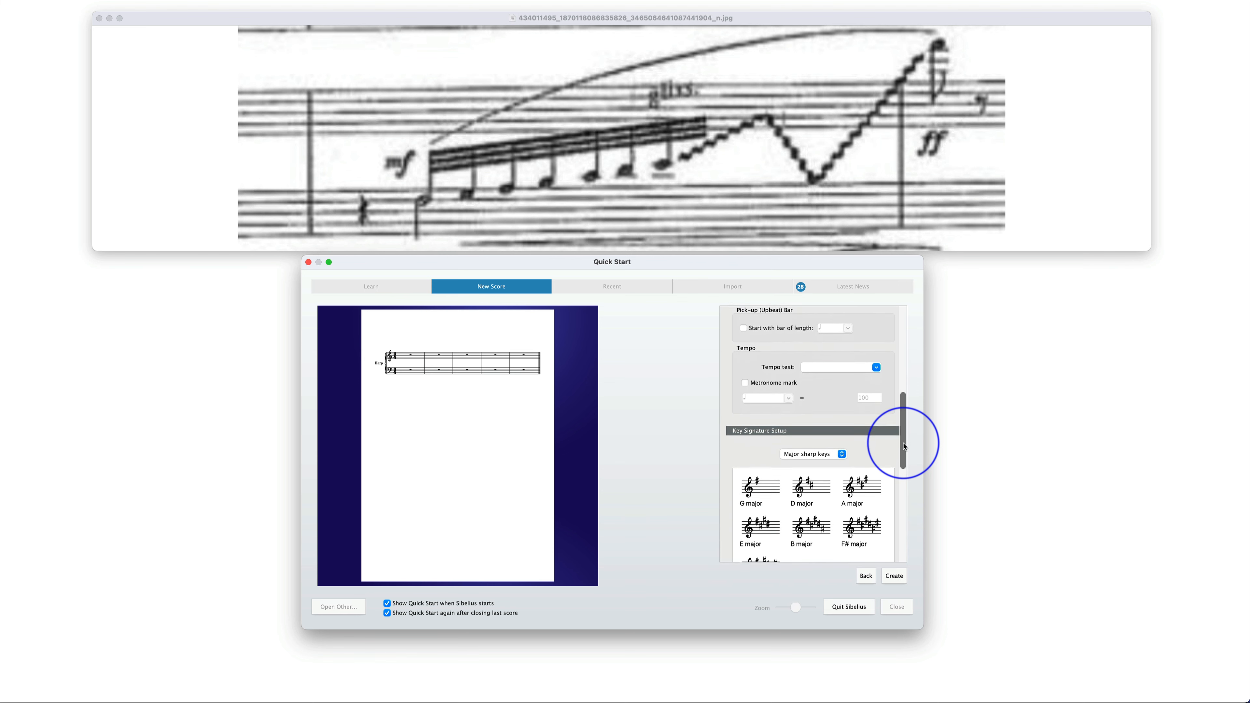
pyautogui.click(837, 408)
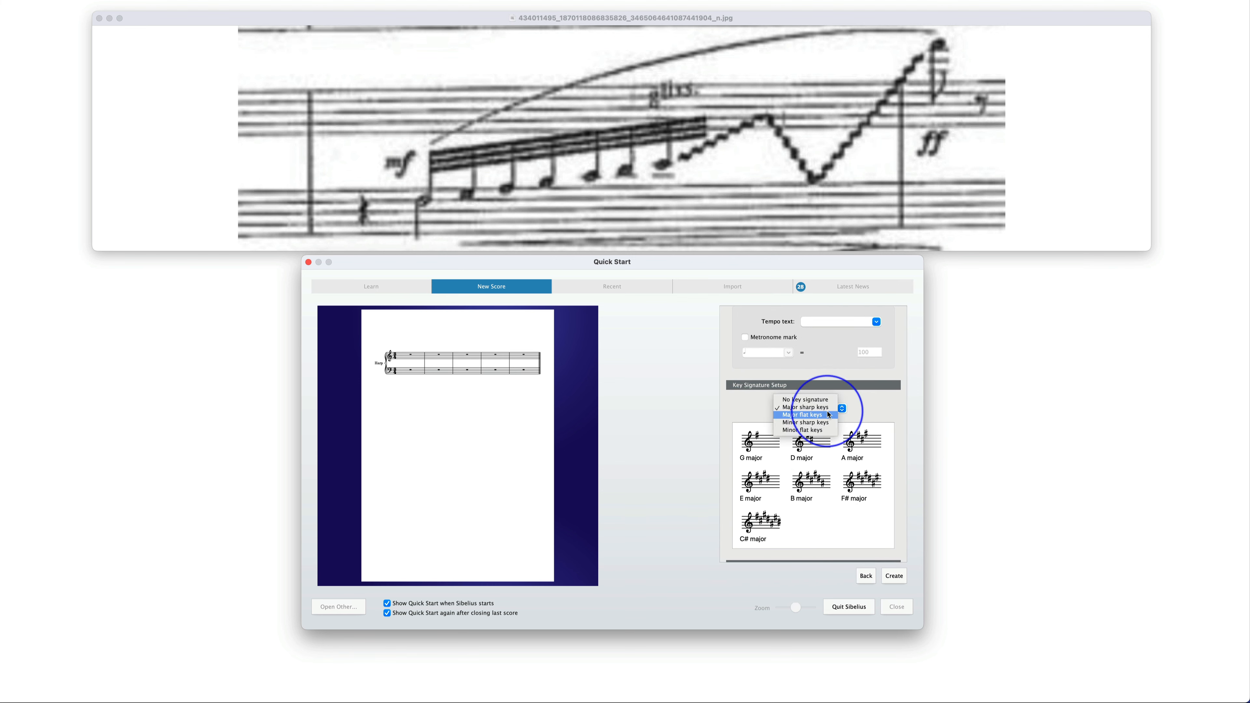
pyautogui.click(803, 415)
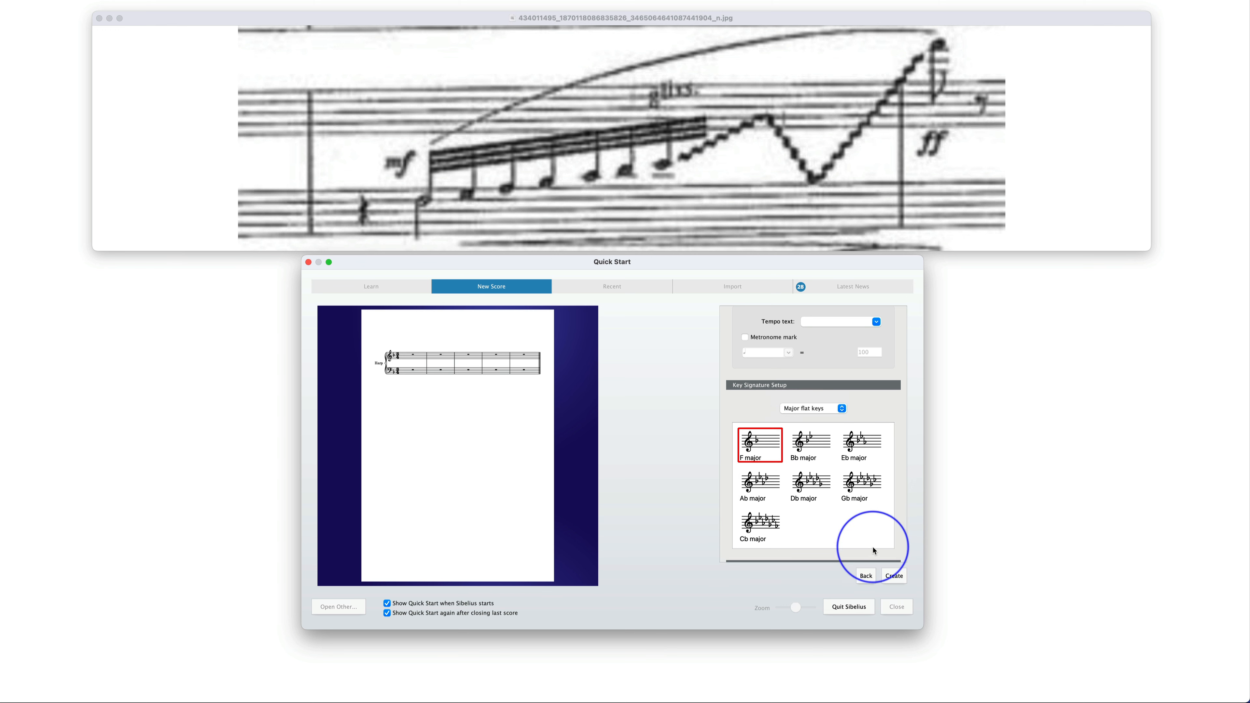
pyautogui.click(894, 576)
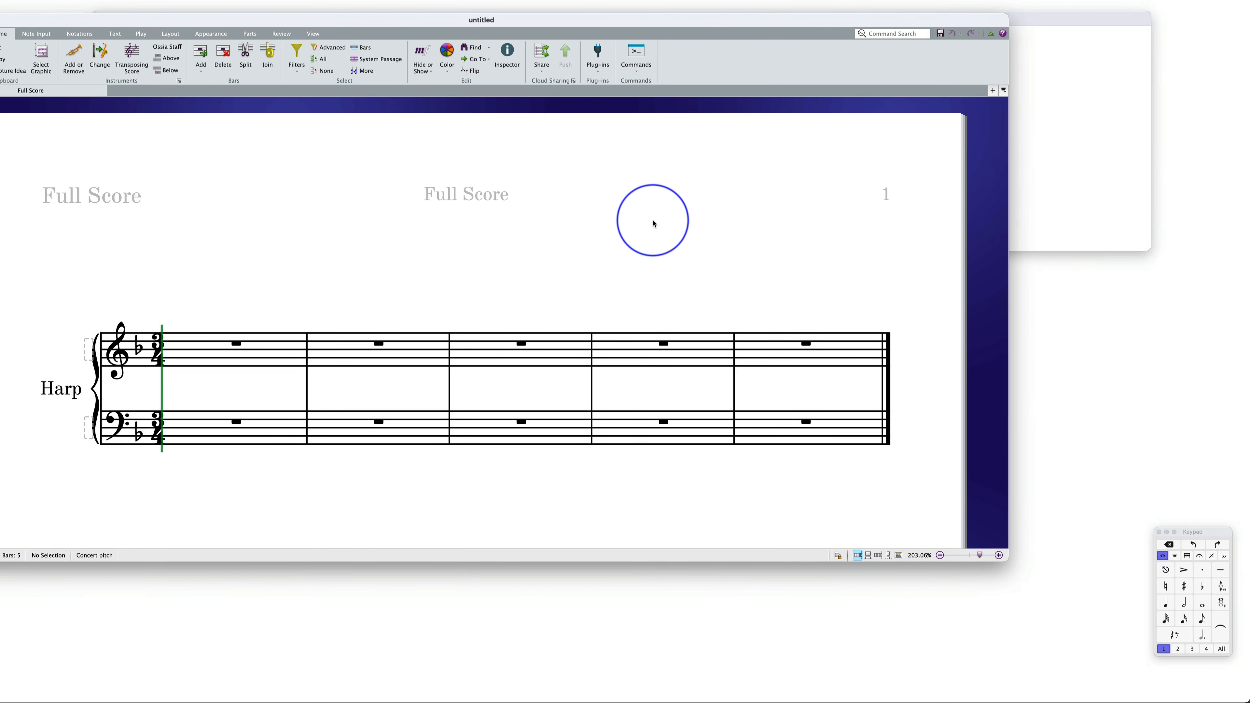
# Place the score window below the reference image and hide all invisibles in the score
pyautogui.moveTo(543, 25); pyautogui.dragTo(694, 278)
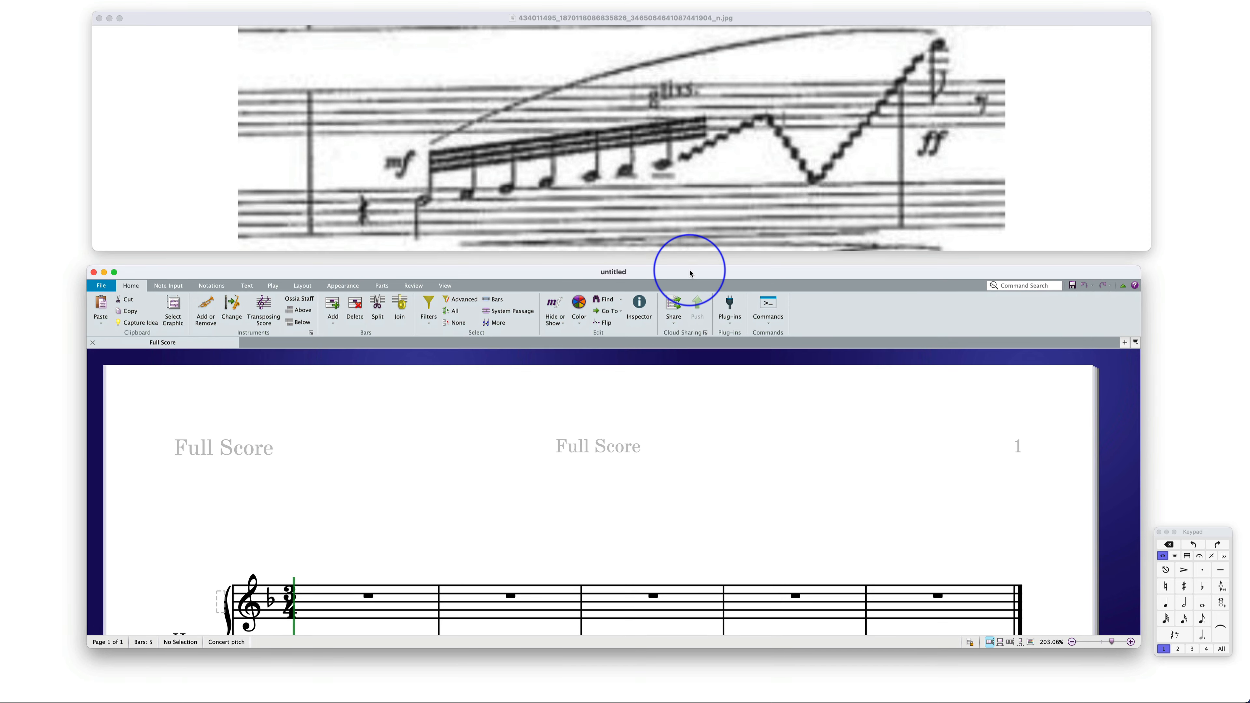
pyautogui.scroll(-5, 784, 460)
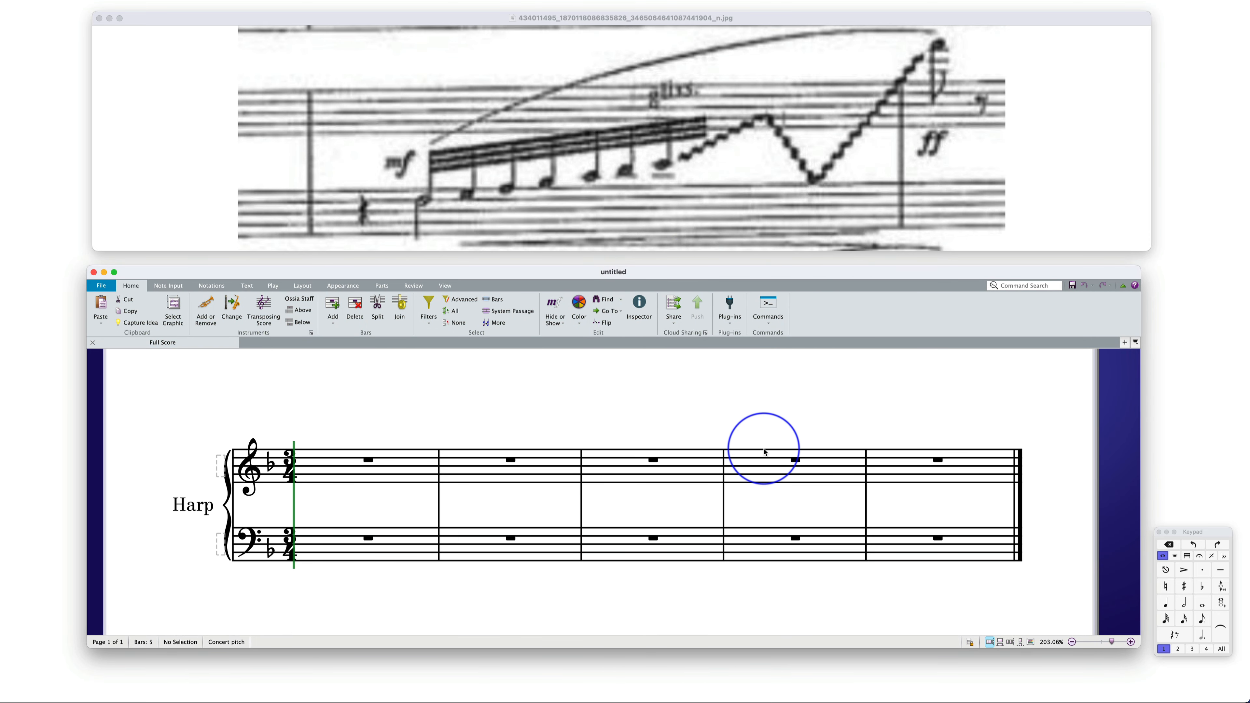
pyautogui.click(445, 286)
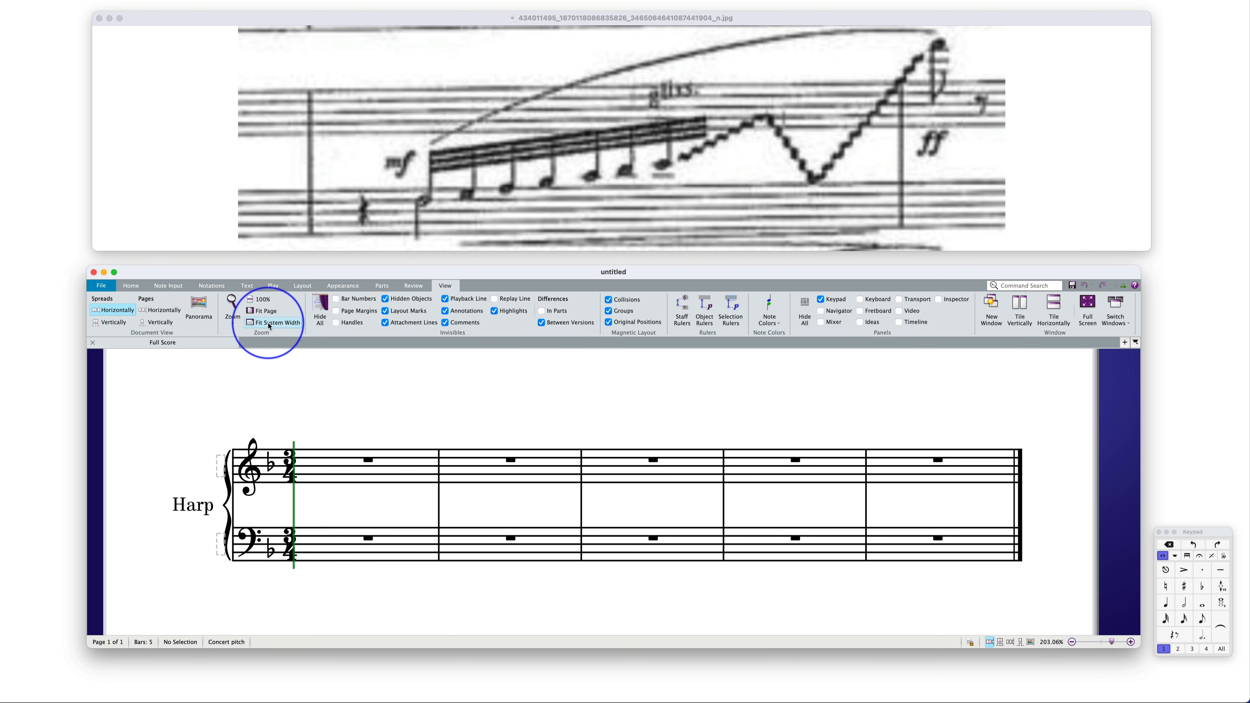
pyautogui.click(325, 318)
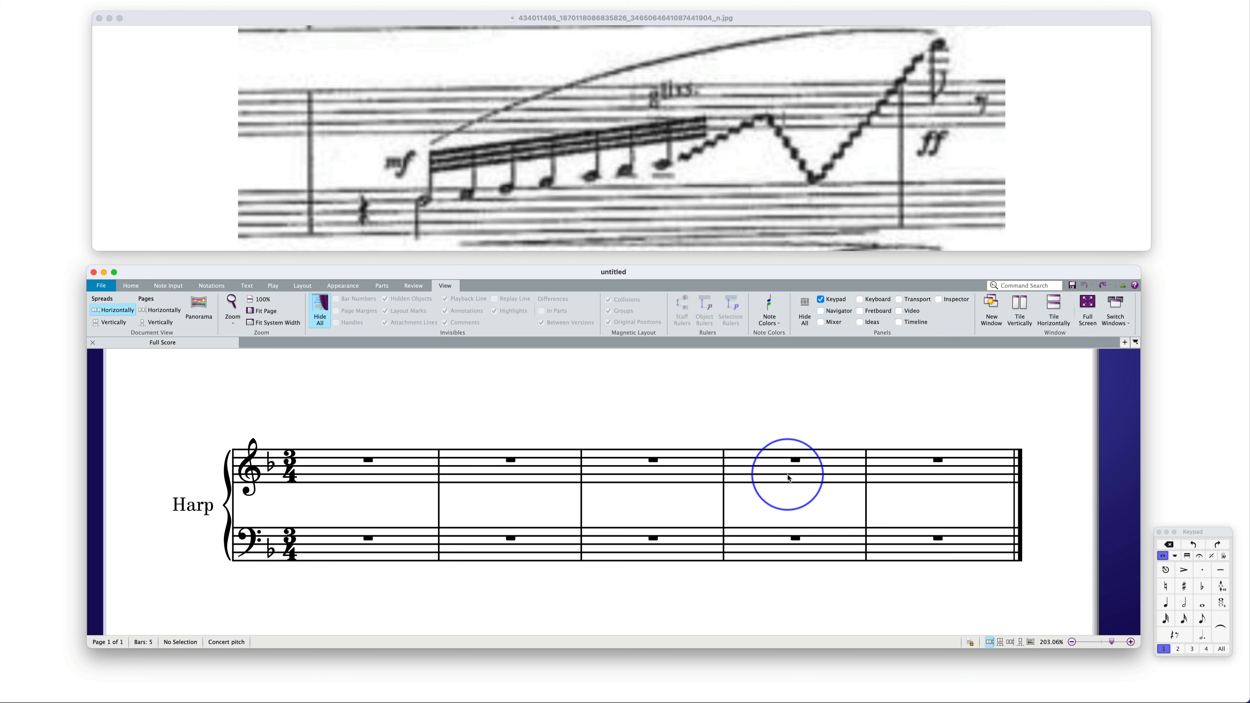
# Delete bars 4 and 5 from the harp score
pyautogui.keyDown('super'); pyautogui.click(778, 476); pyautogui.keyUp('super')
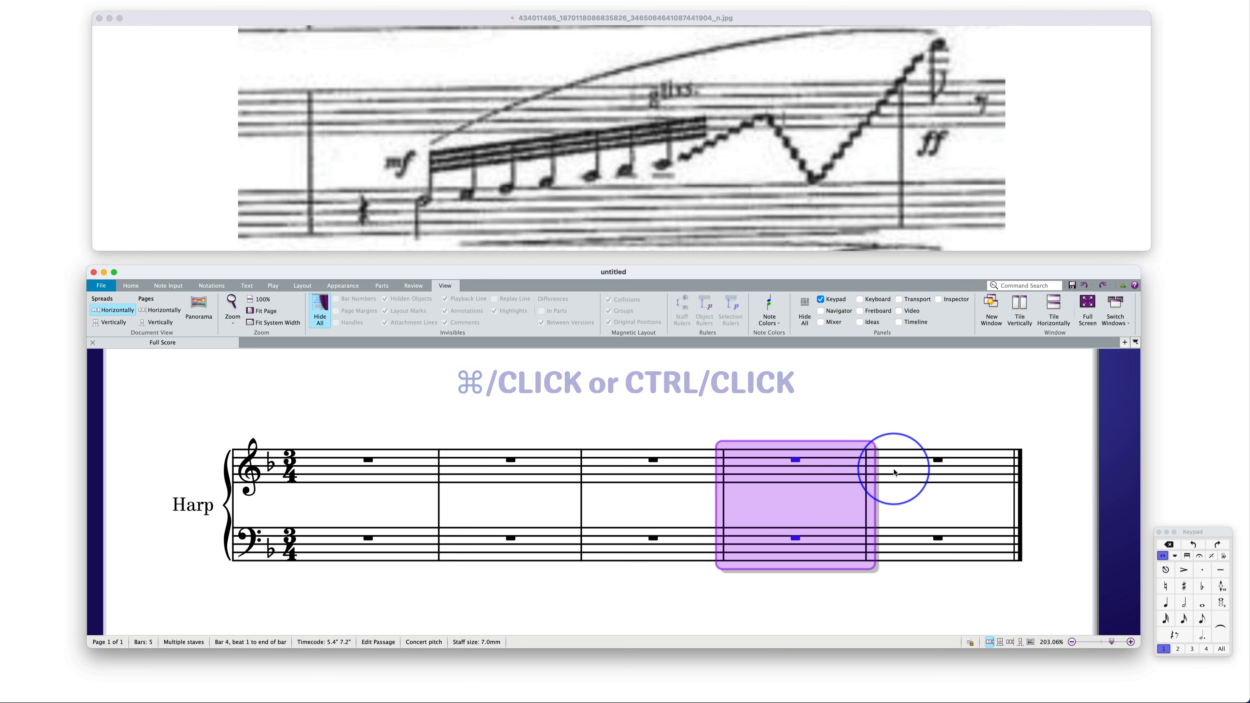
pyautogui.keyDown('shift'); pyautogui.click(906, 472); pyautogui.keyUp('shift')
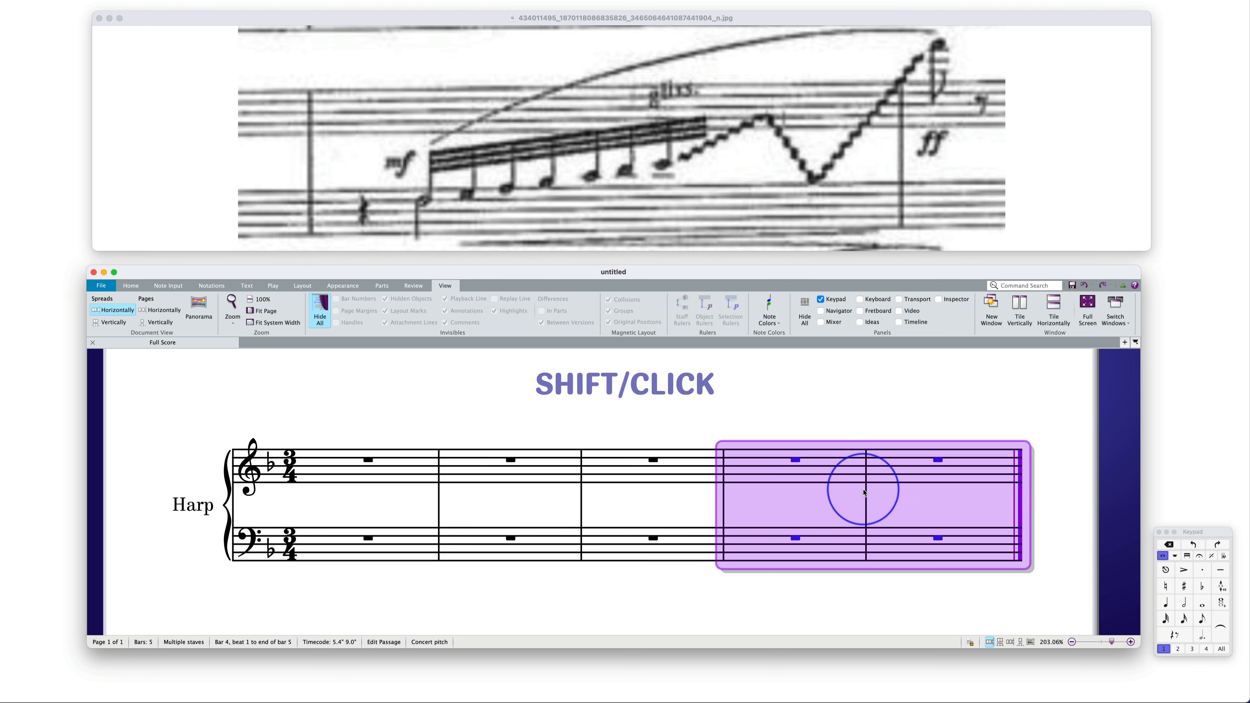
pyautogui.press('super+BackSpace')
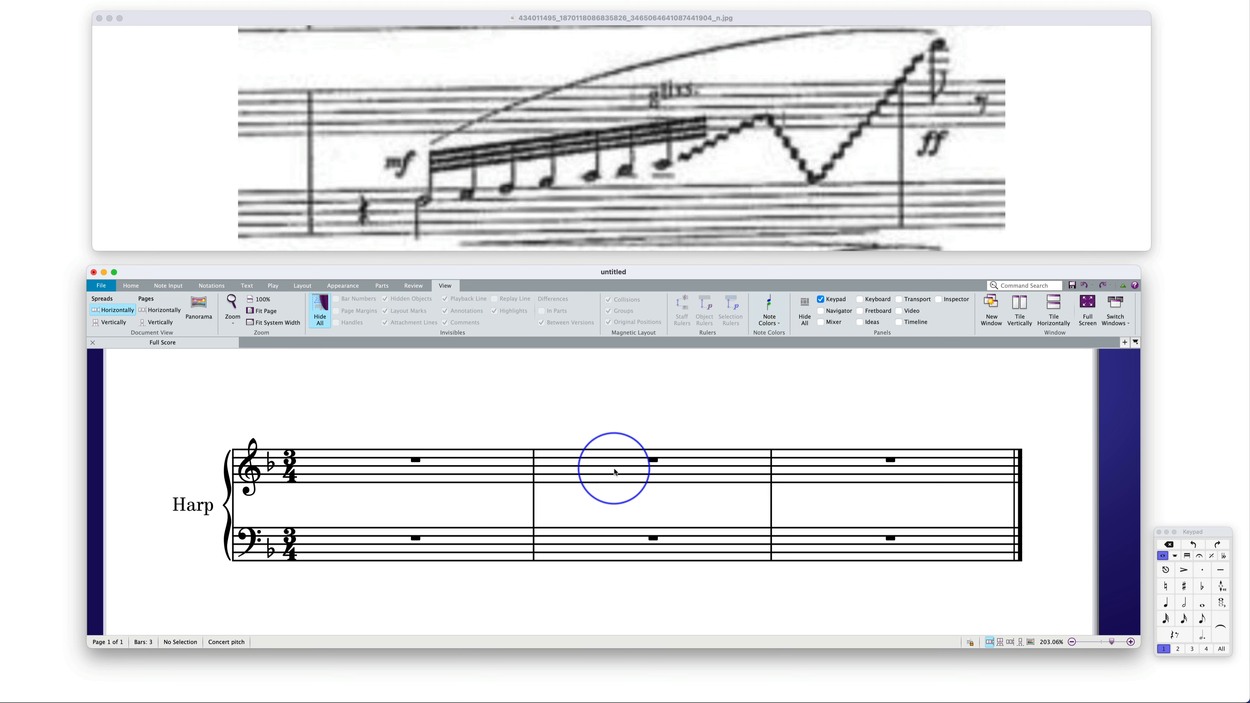
# Replace the bar rests in both harp staves of bar 2 with quarter rests
pyautogui.click(599, 472)
pyautogui.keyDown('shift'); pyautogui.click(592, 540); pyautogui.keyUp('shift')
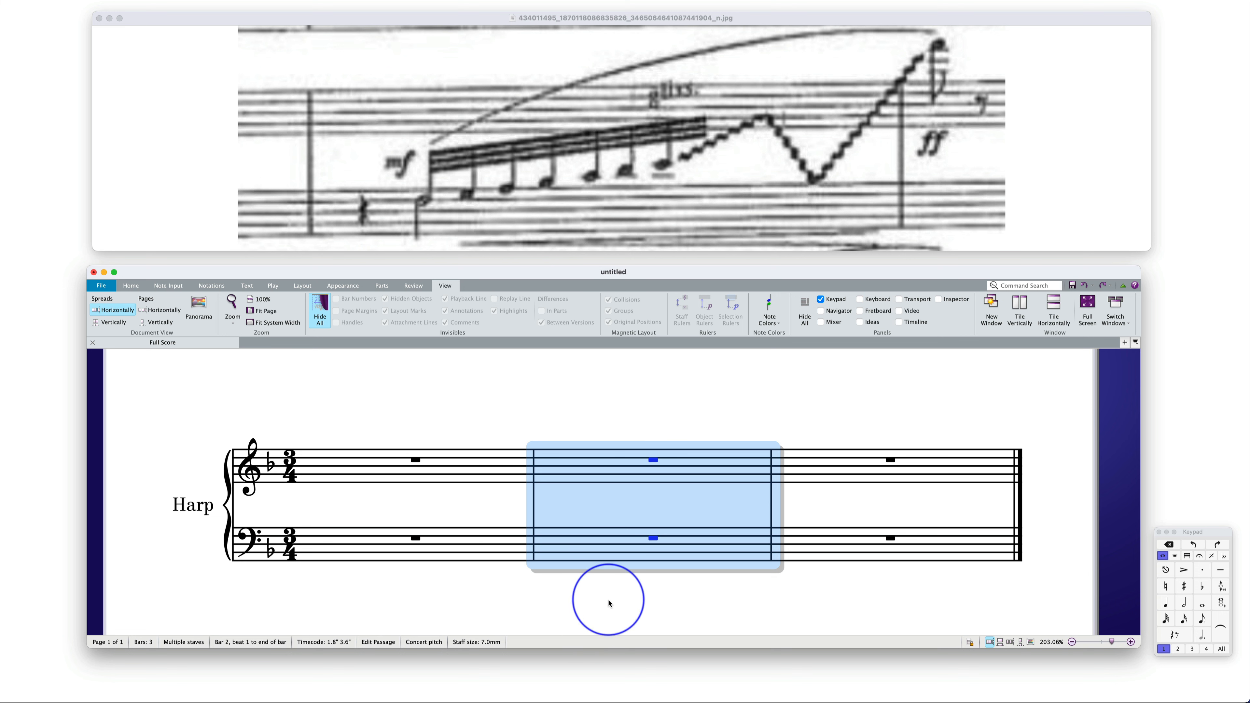
pyautogui.click(1167, 603)
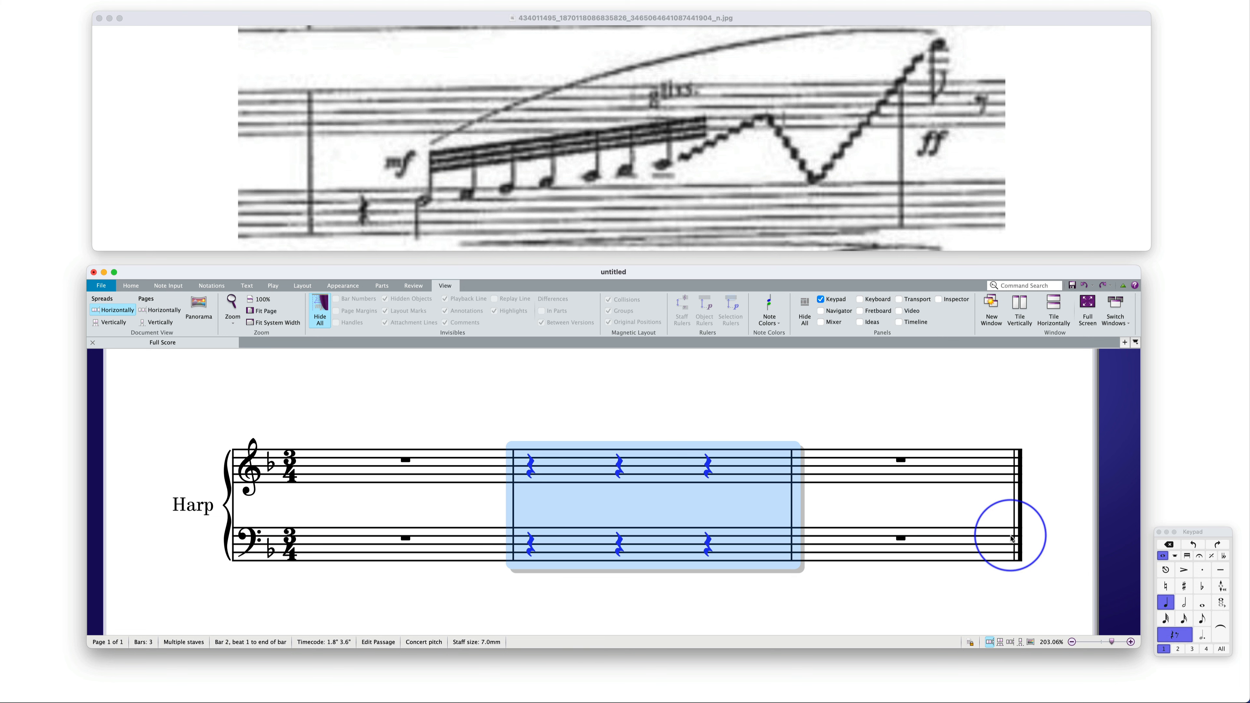
pyautogui.click(585, 419)
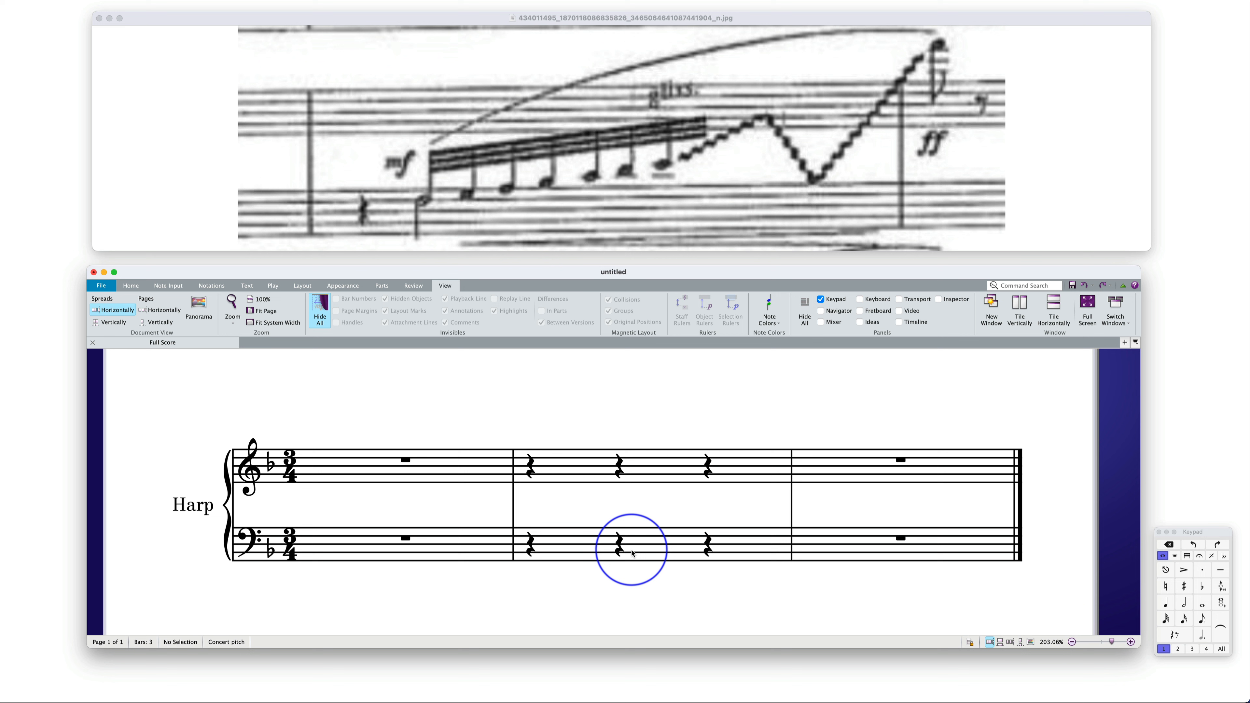
# Enter a half note F3 on beat 2 of bar 2 in the harp's bass staff
pyautogui.click(620, 549)
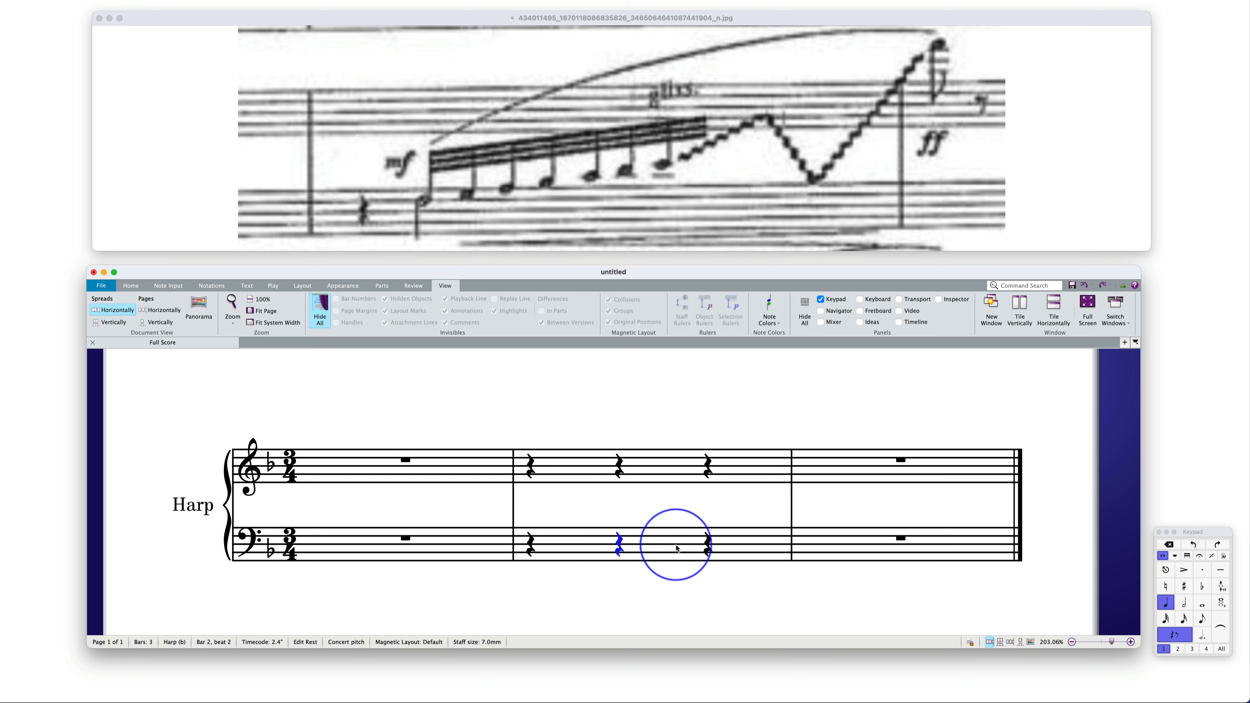
pyautogui.click(1186, 606)
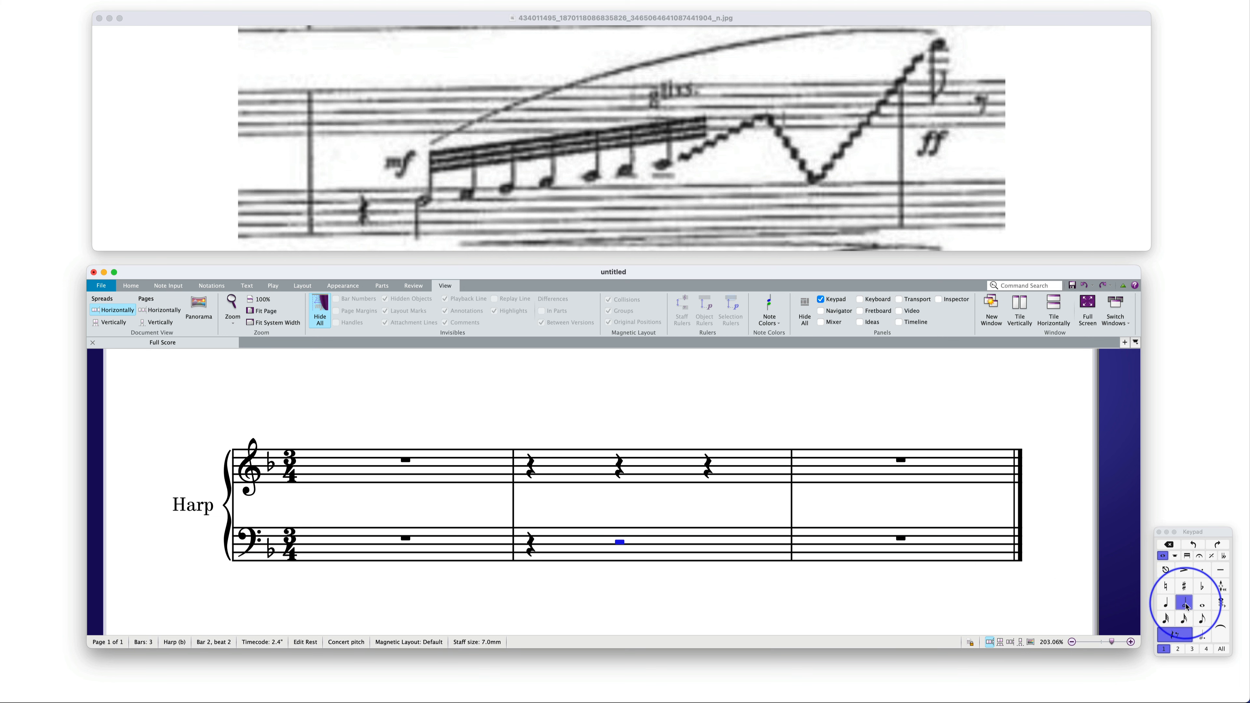
pyautogui.press('f')
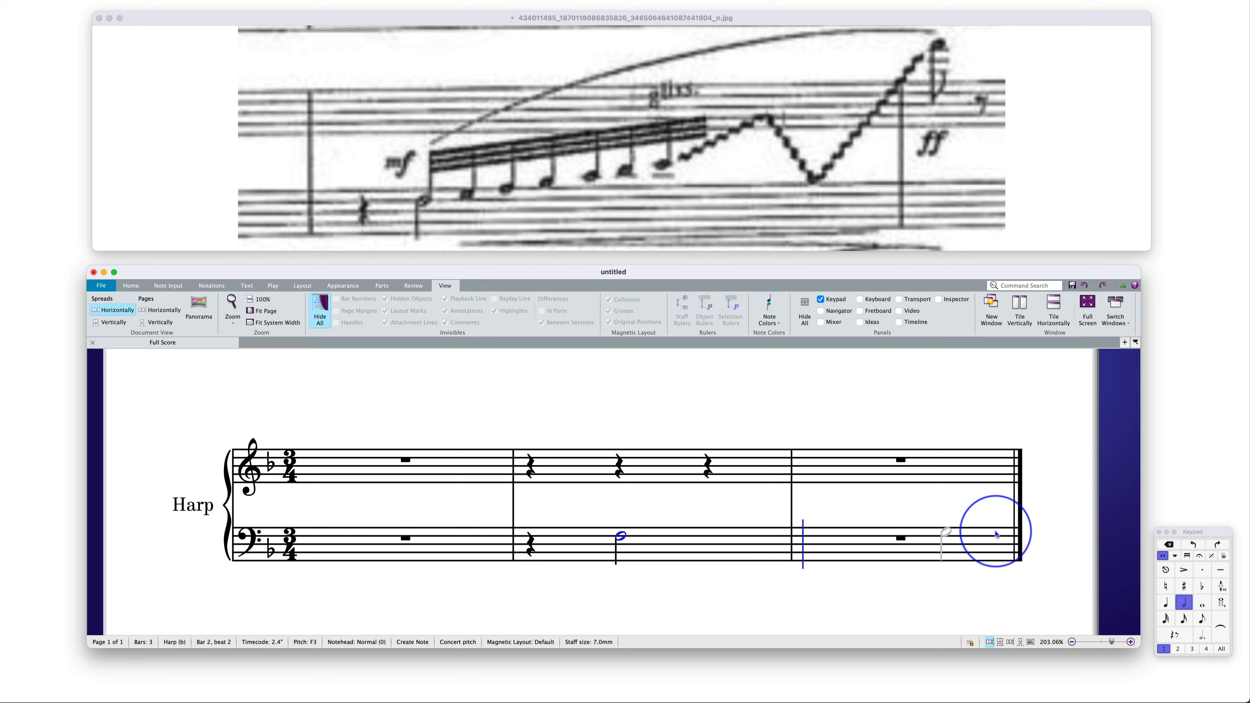
pyautogui.press('Escape')
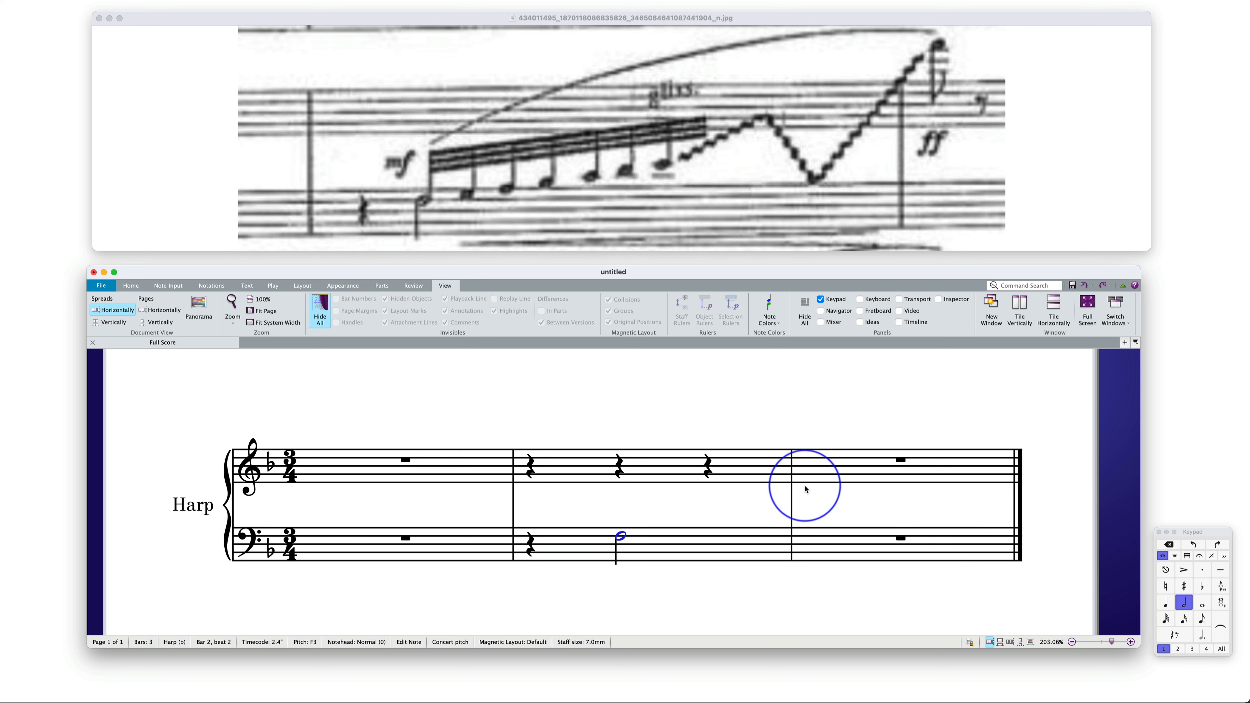
# Enter an eighth note F6 on beat 1 of bar 3 in the harp's treble staff
pyautogui.click(902, 462)
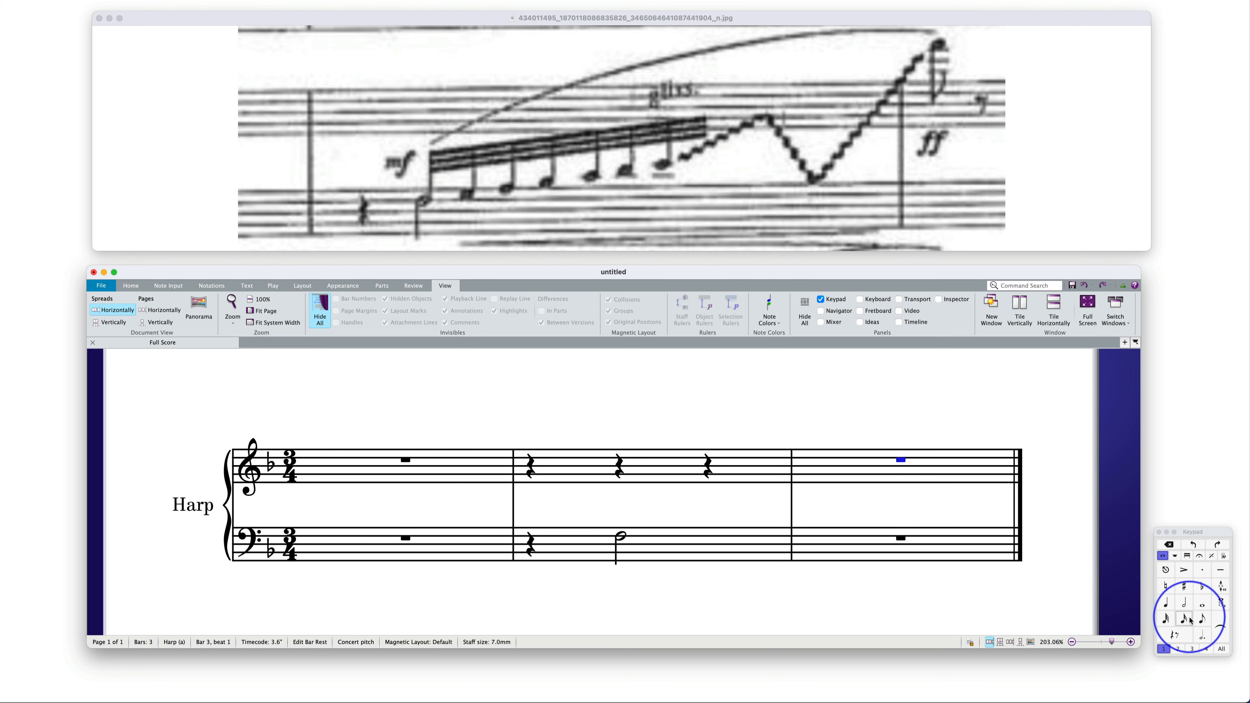
pyautogui.click(1203, 619)
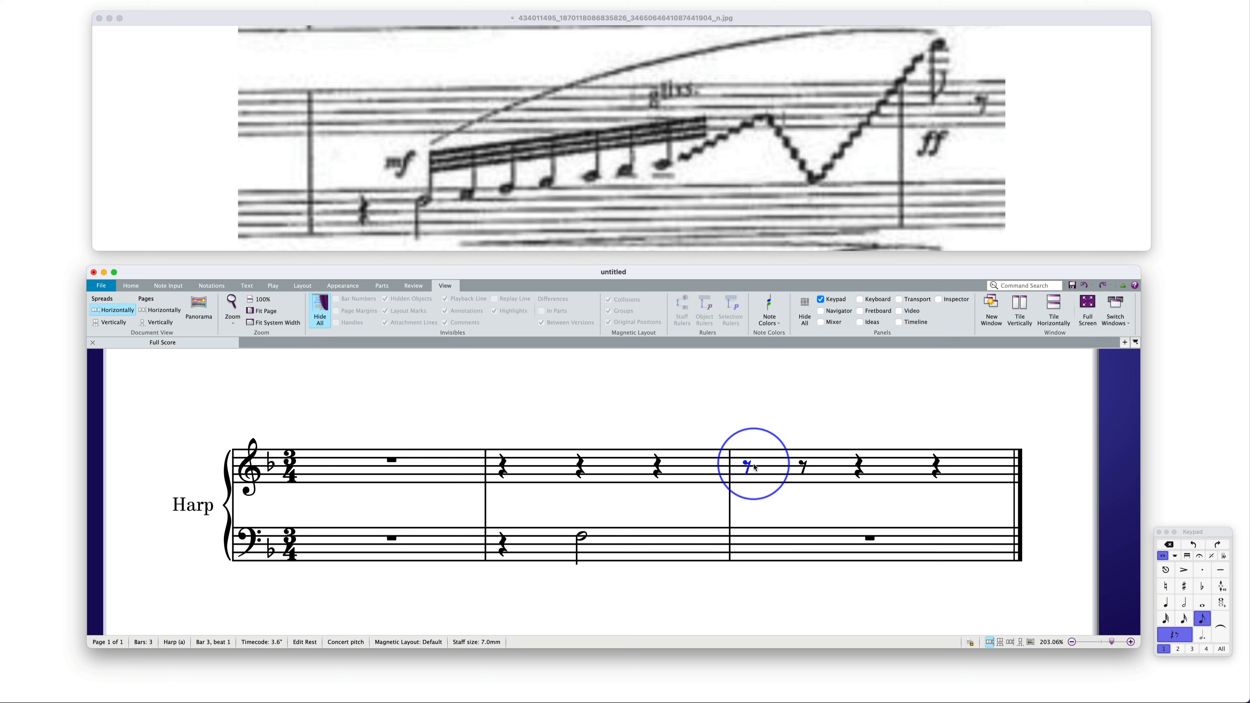
pyautogui.press('f')
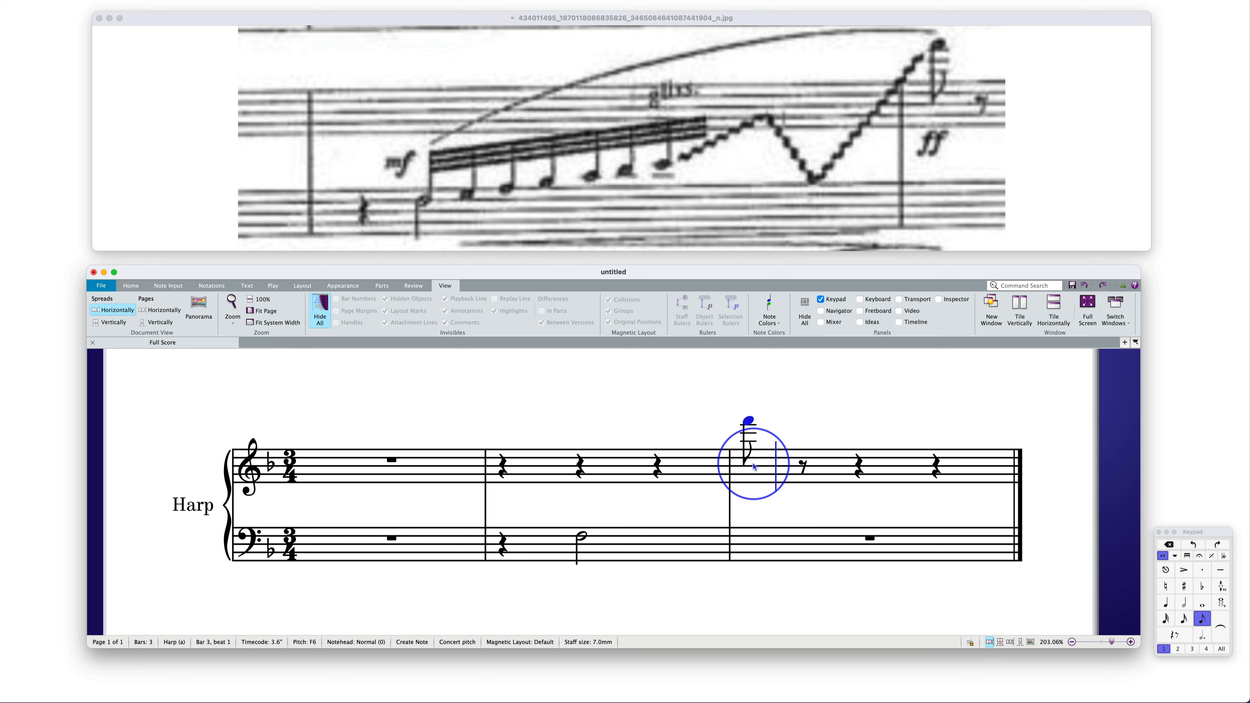
pyautogui.click(749, 421)
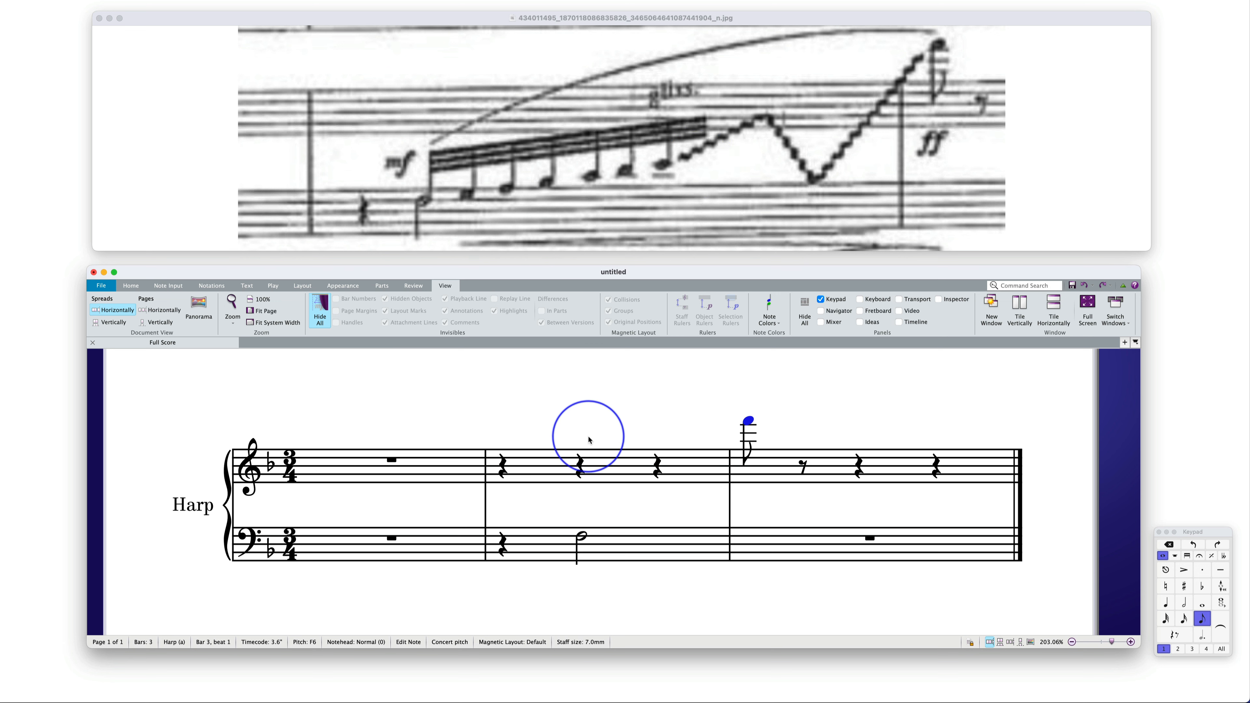
# Enter eight ascending 32nd notes from F3 to F4, starting on beat 2 of bar 2 in the harp's treble staff
pyautogui.click(582, 467)
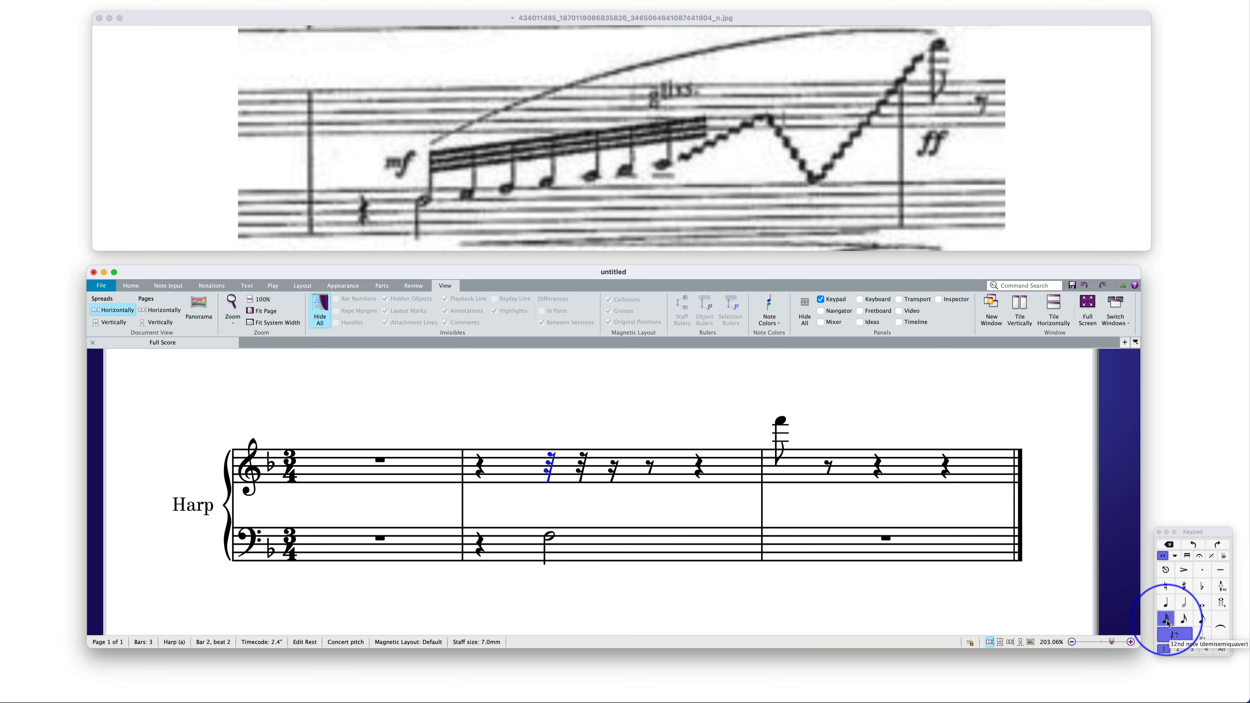
pyautogui.press('f')
pyautogui.press('g')
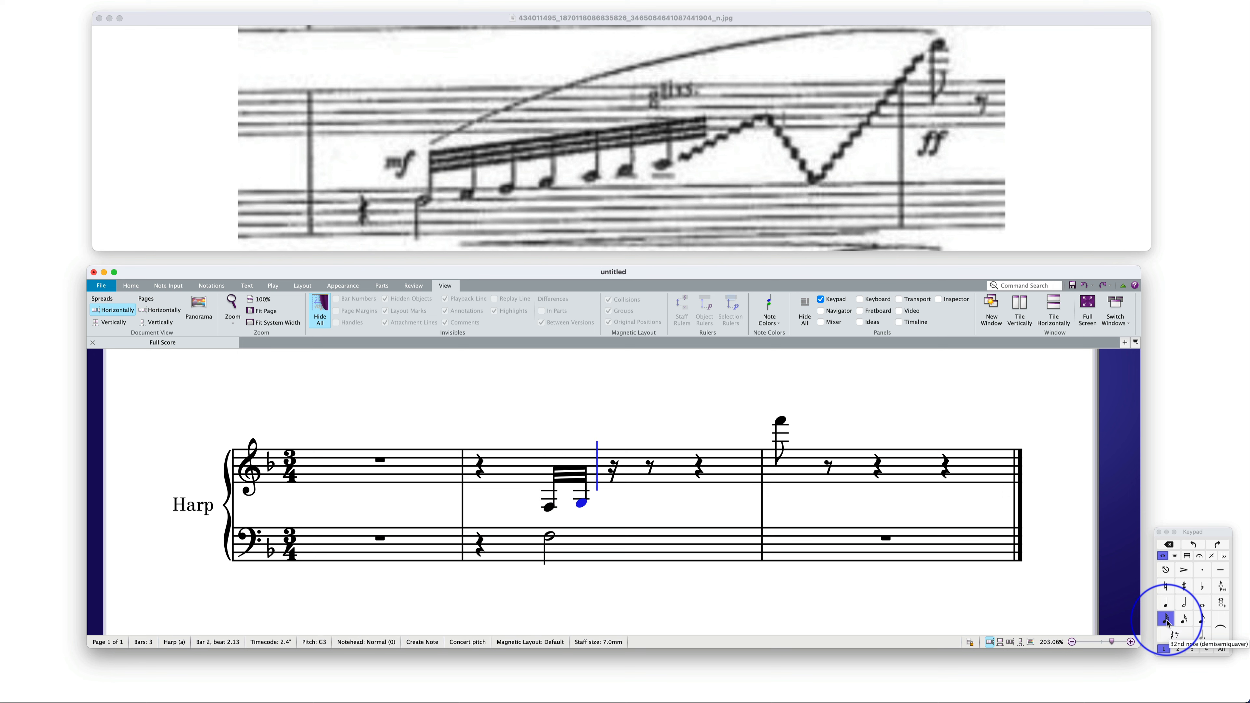
pyautogui.press('a')
pyautogui.press('b')
pyautogui.press('c')
pyautogui.press('d')
pyautogui.press('e')
pyautogui.press('f')
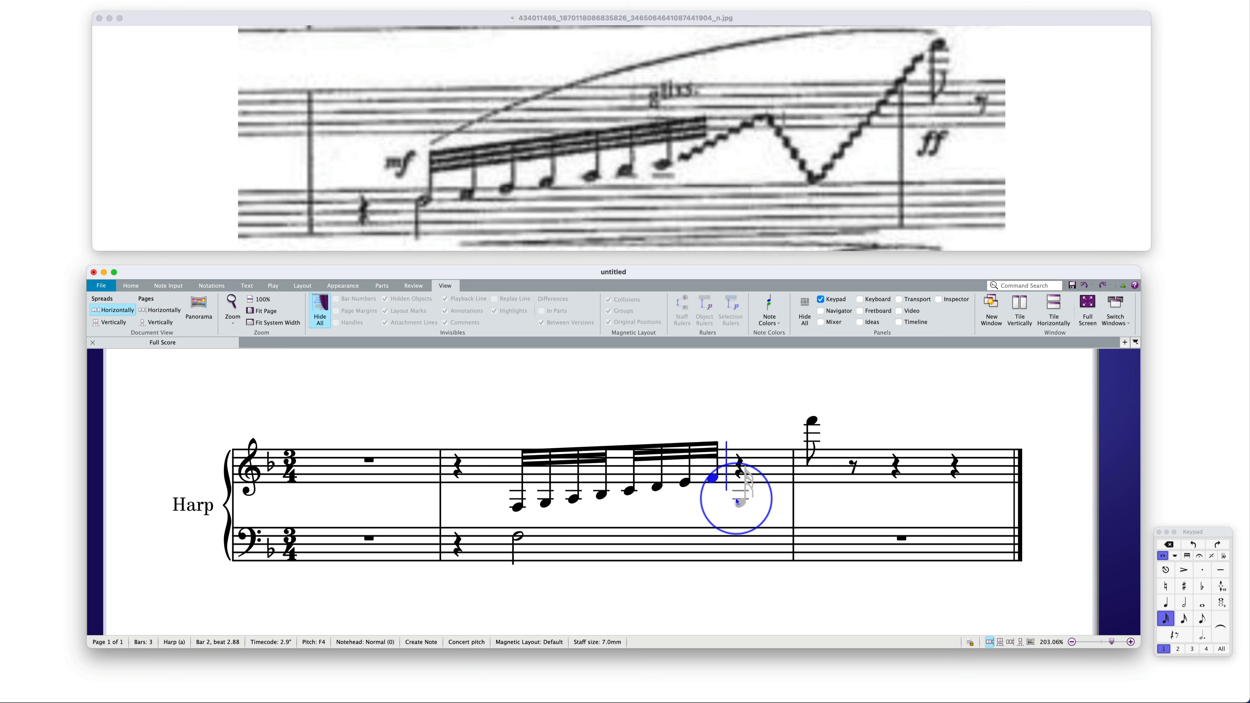
# Hide the last F4 of the 32nd-note run and cross all eight notes over to the bass staff
pyautogui.click(719, 485)
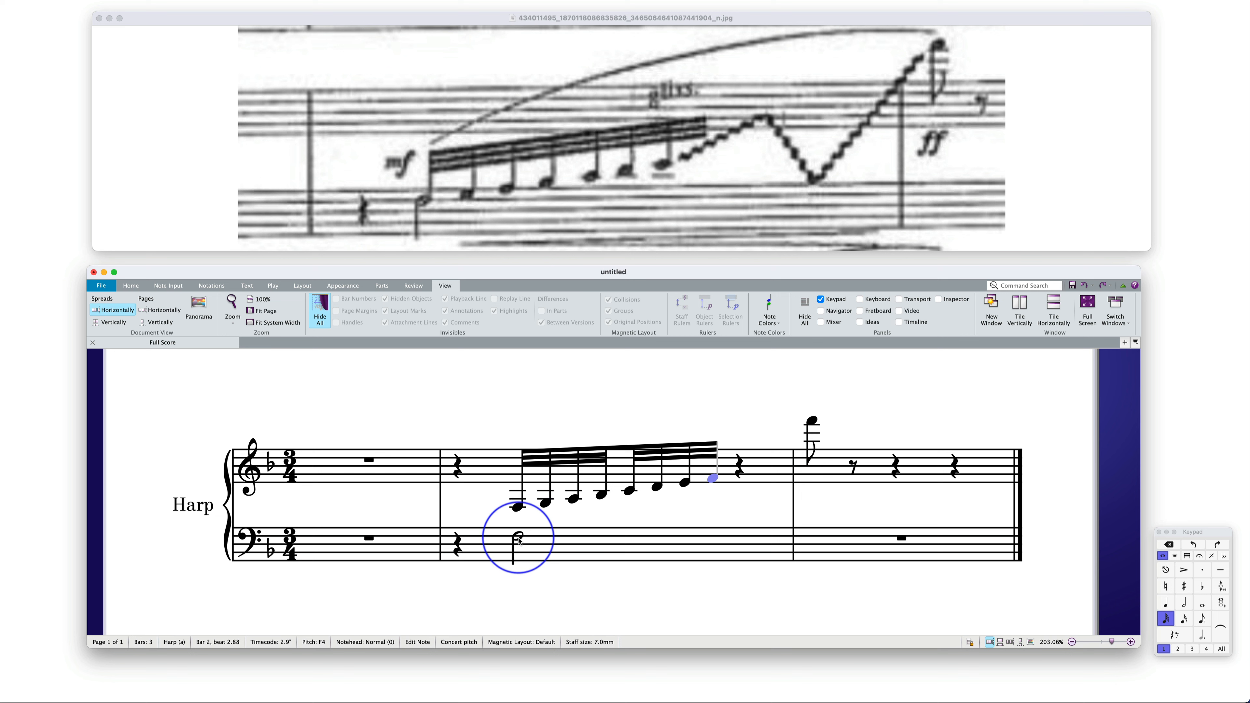
pyautogui.keyDown('shift'); pyautogui.click(517, 508); pyautogui.keyUp('shift')
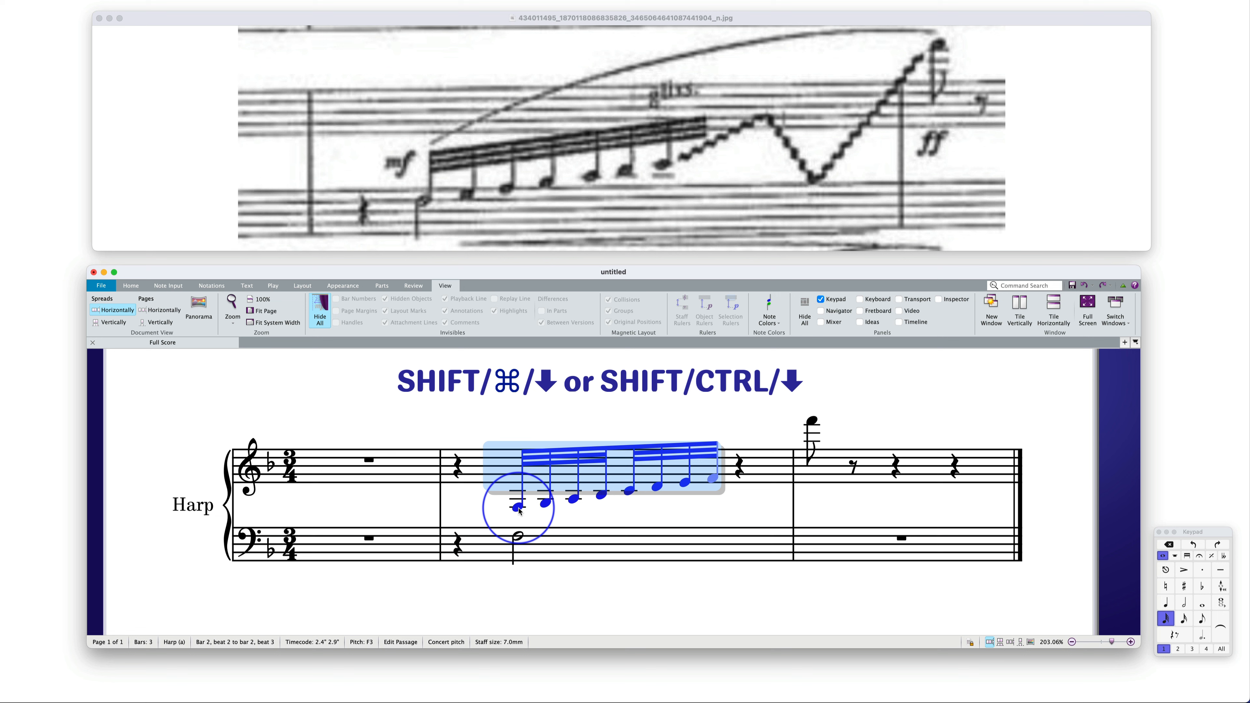
pyautogui.press('shift+super+Down')
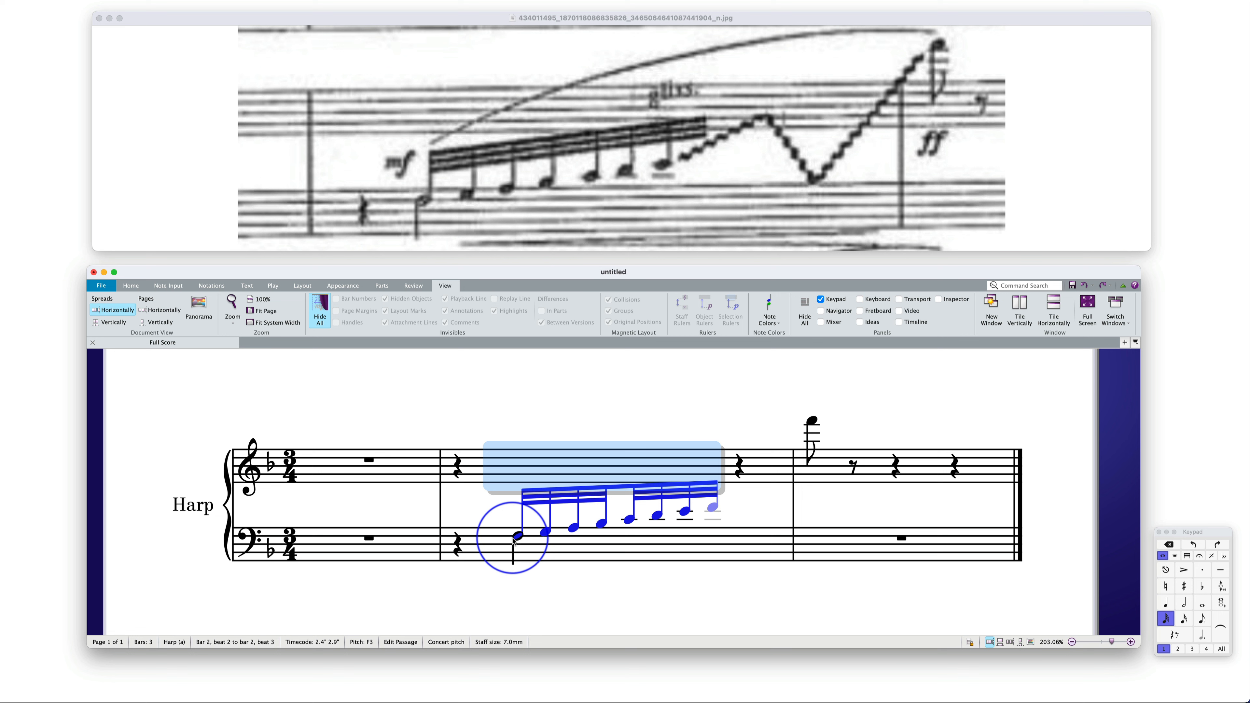
# Make all eight cross-staff 32nd notes in bar 2 cue-sized, including the hidden F4
pyautogui.click(546, 534)
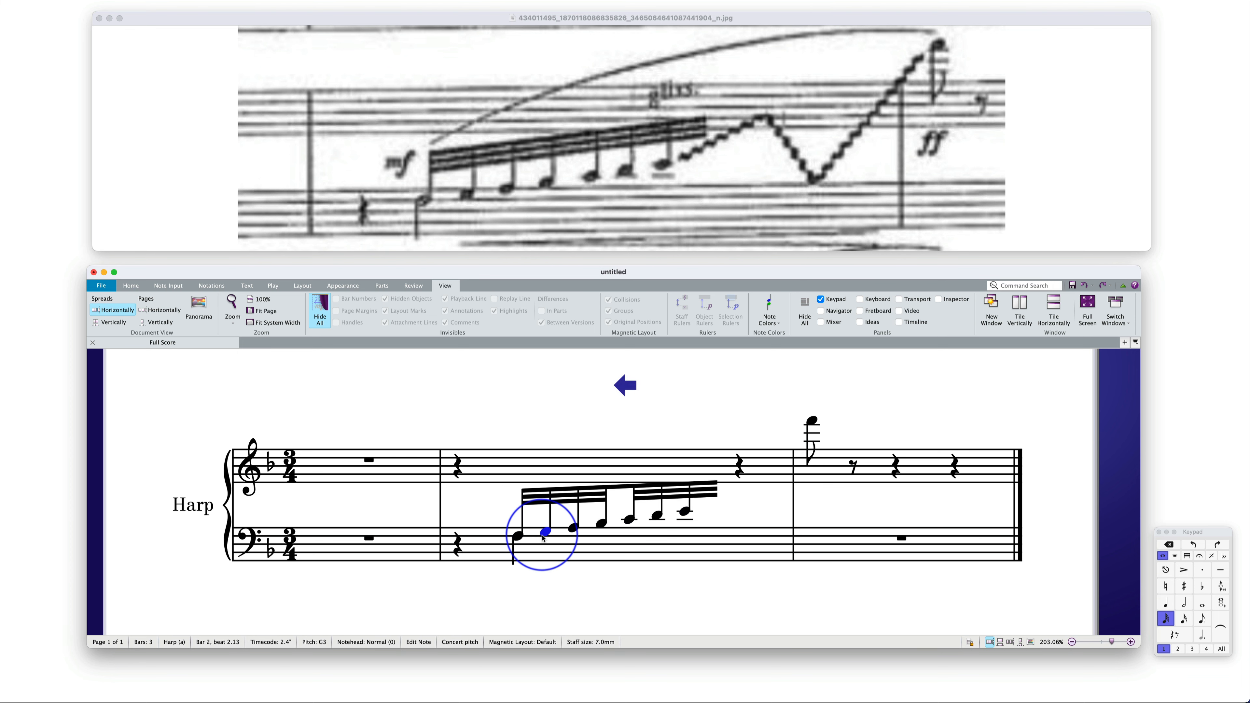
pyautogui.press('Left')
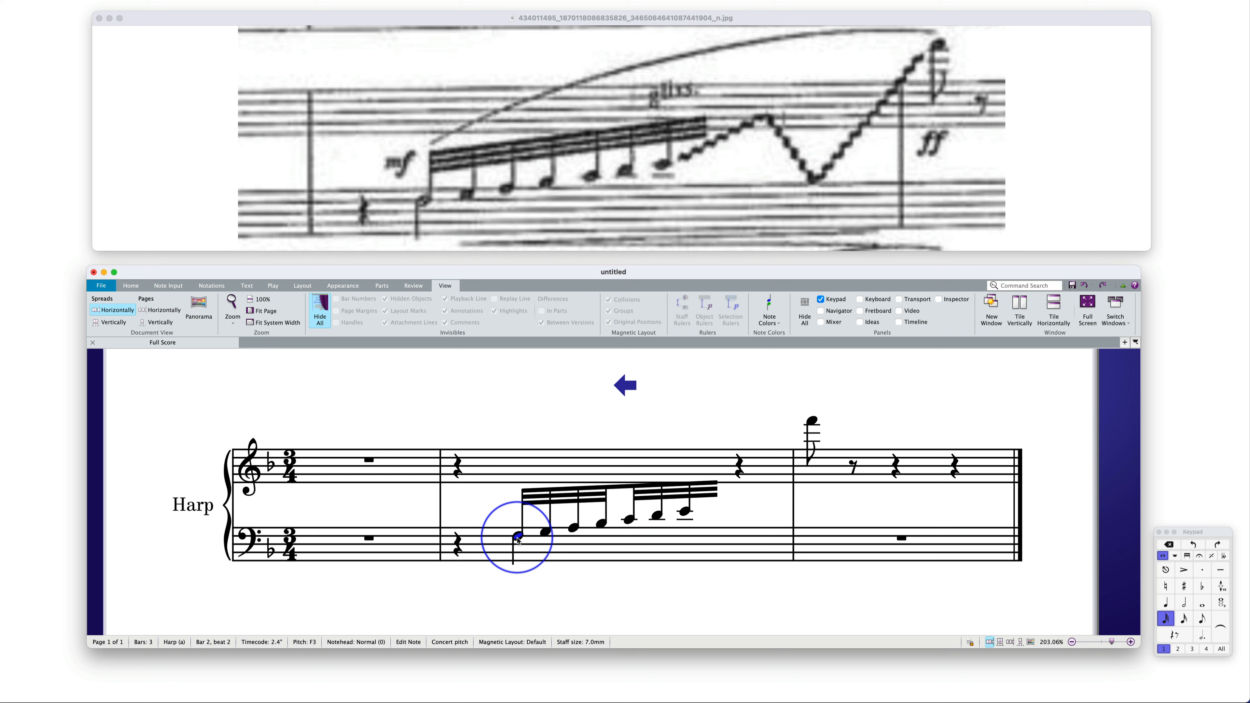
pyautogui.keyDown('shift'); pyautogui.click(687, 514); pyautogui.keyUp('shift')
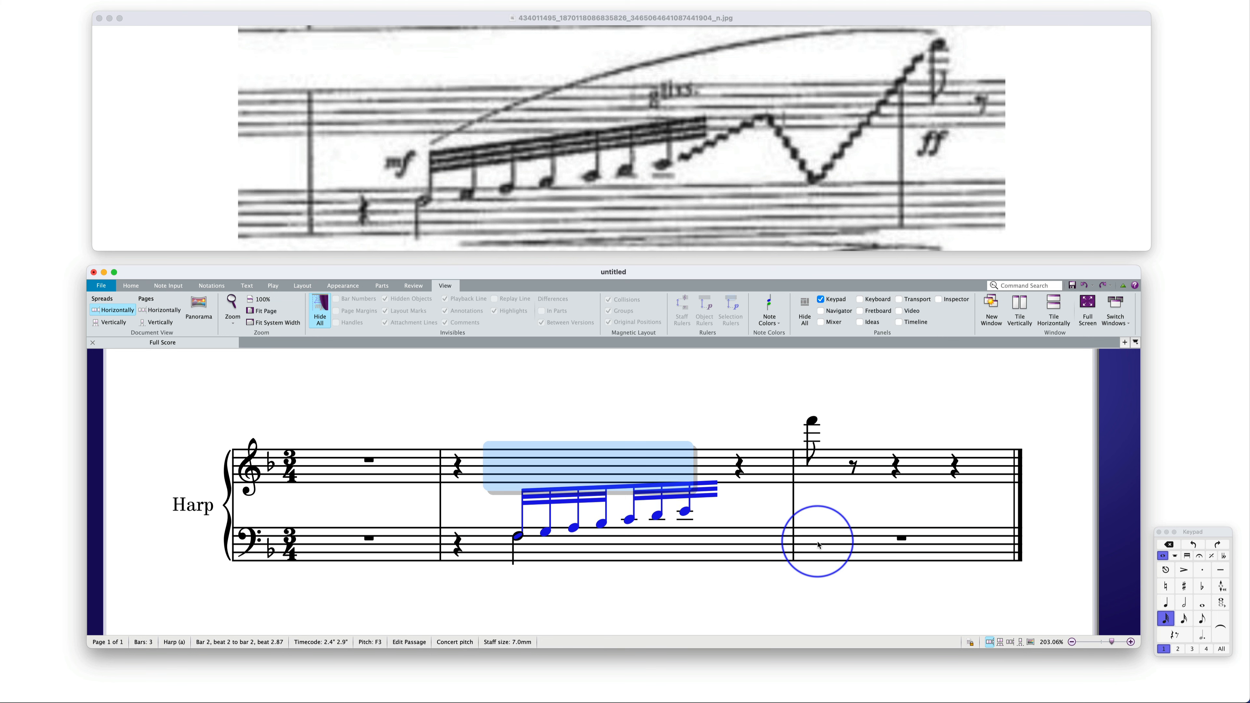
pyautogui.keyDown('shift'); pyautogui.click(717, 489); pyautogui.keyUp('shift')
pyautogui.click(713, 518)
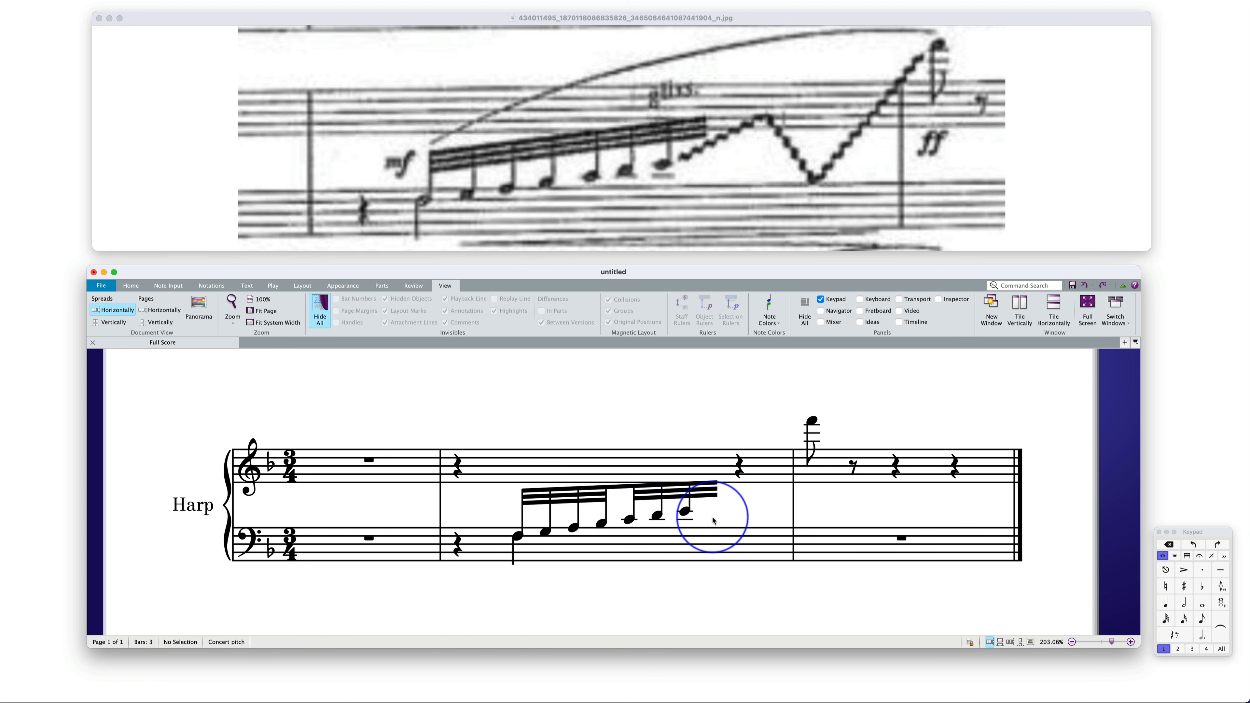
pyautogui.click(706, 459)
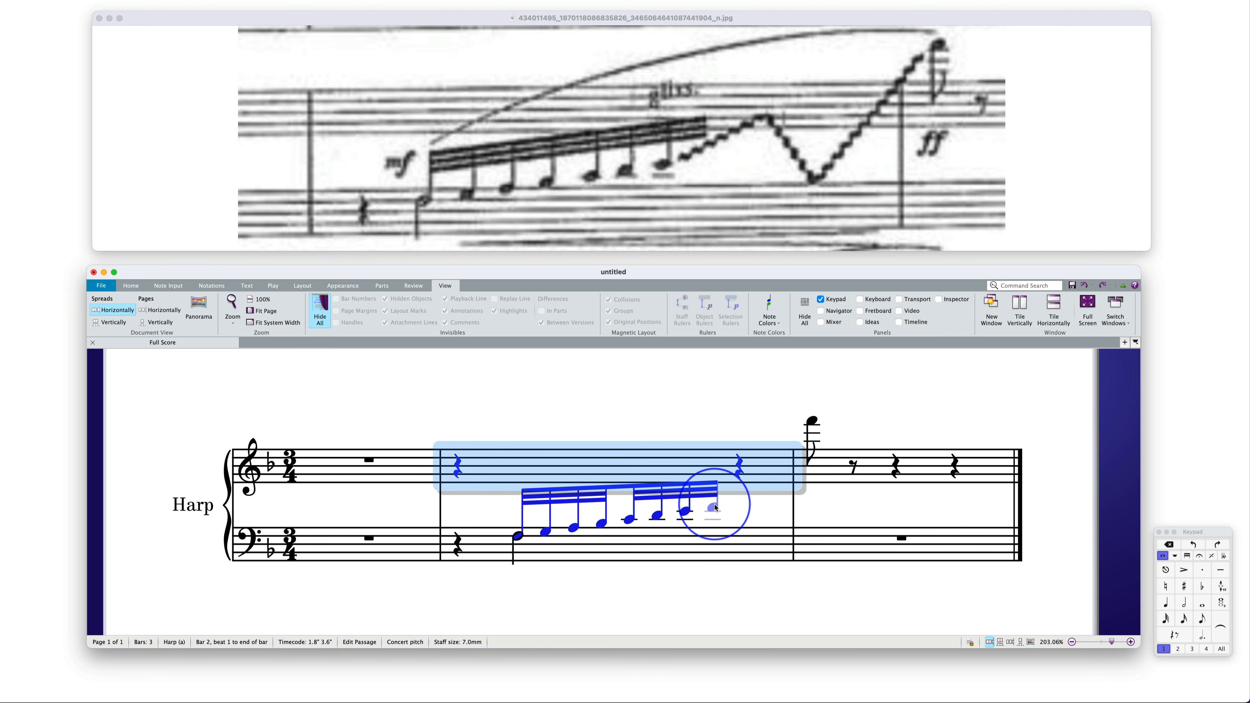
pyautogui.click(713, 507)
pyautogui.keyDown('shift'); pyautogui.click(522, 498); pyautogui.keyUp('shift')
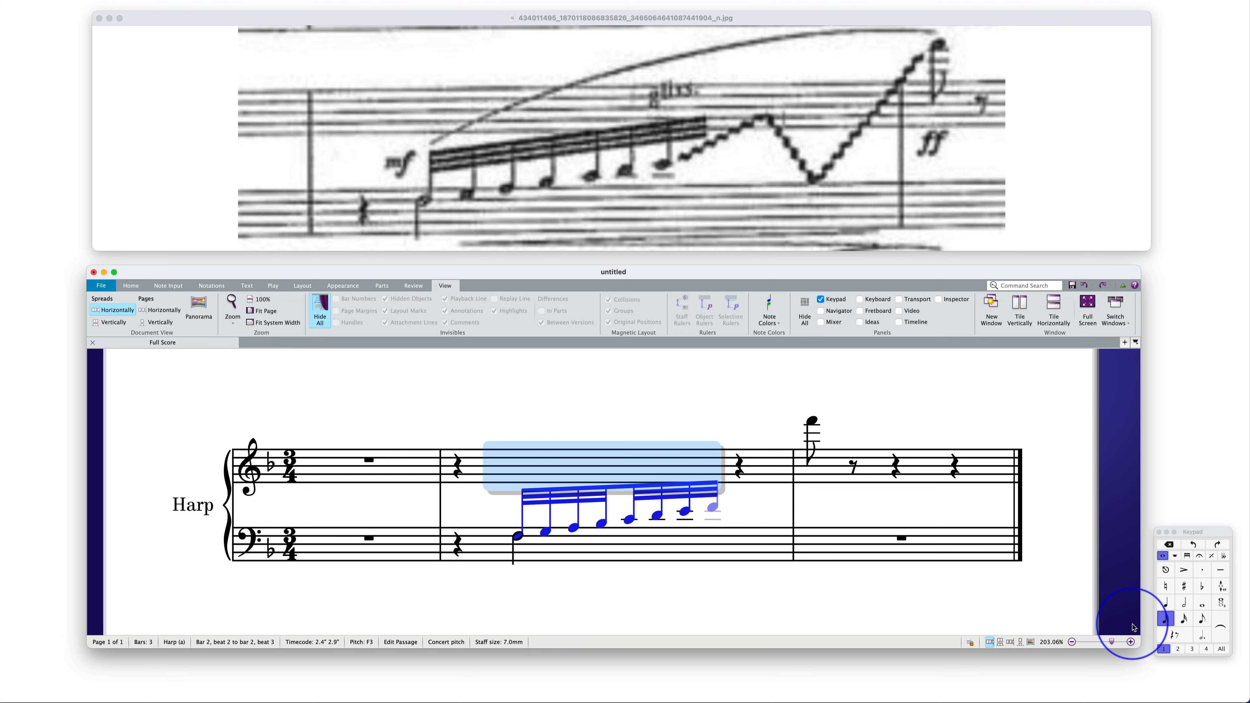
pyautogui.click(1178, 560)
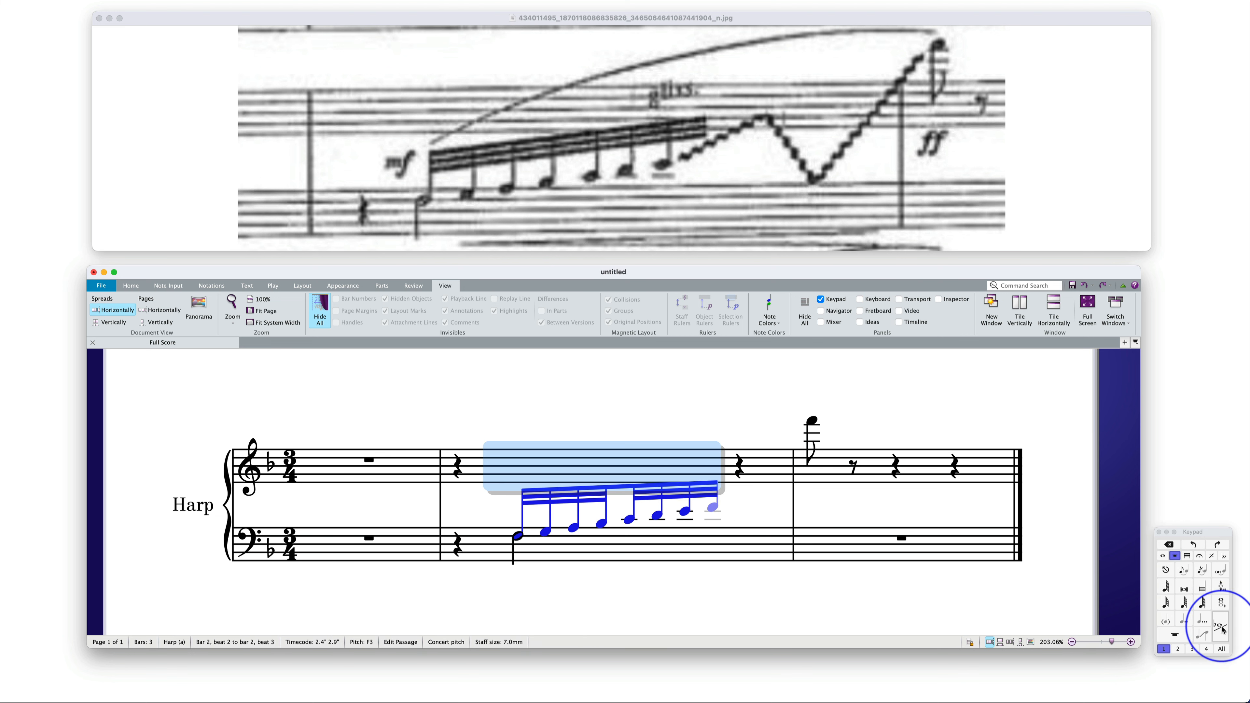
pyautogui.click(1226, 623)
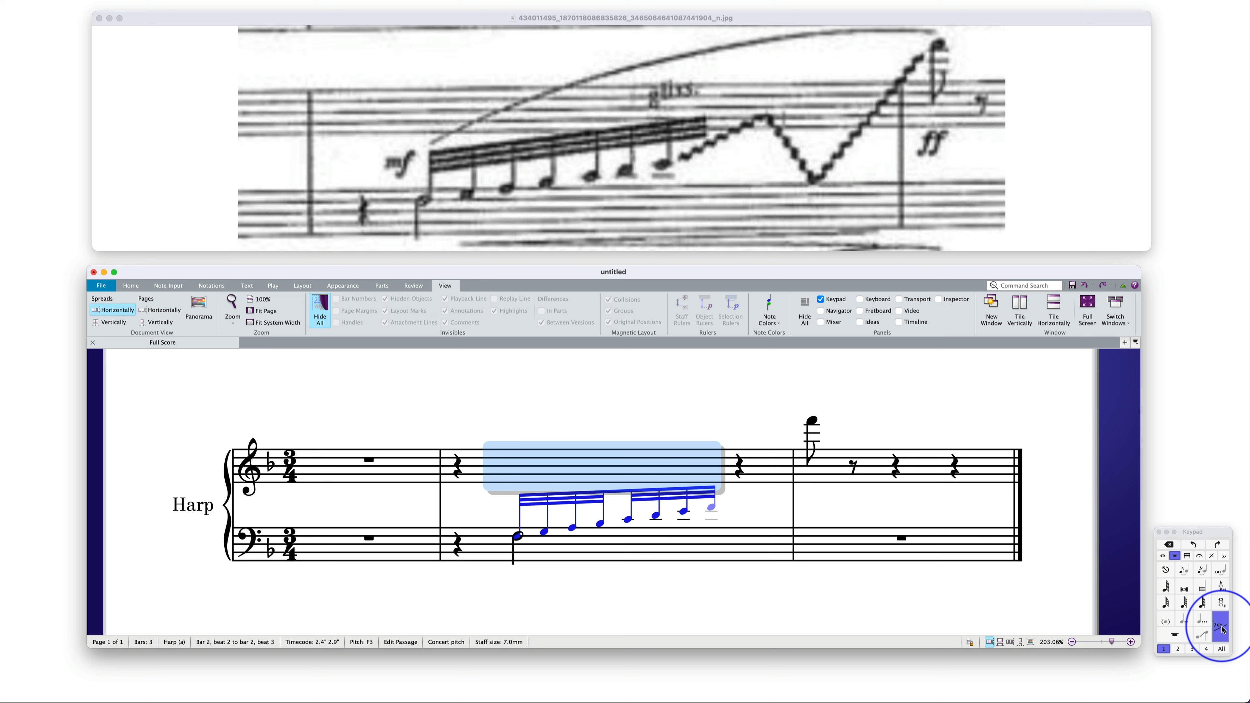
# Set the horizontal offset of the first cue-sized F3 in bar 2 to 0.41 so it aligns with the half note
pyautogui.click(545, 533)
pyautogui.press('Left')
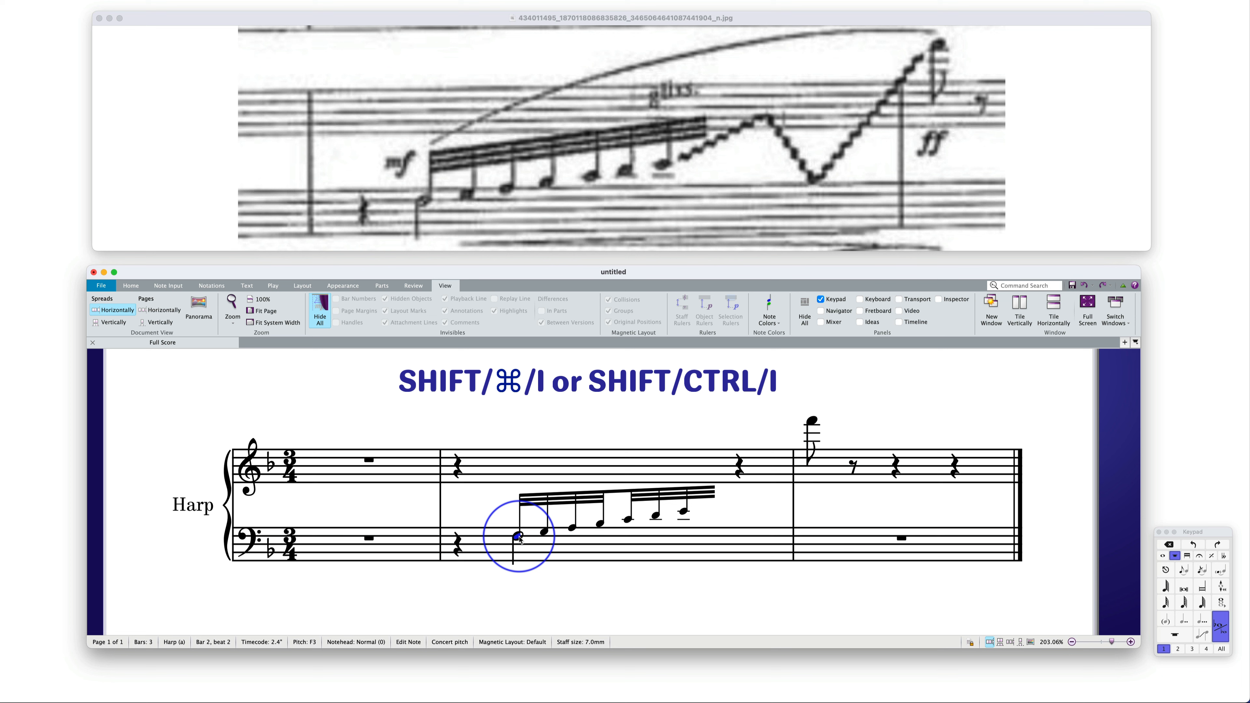
pyautogui.press('shift+super+i')
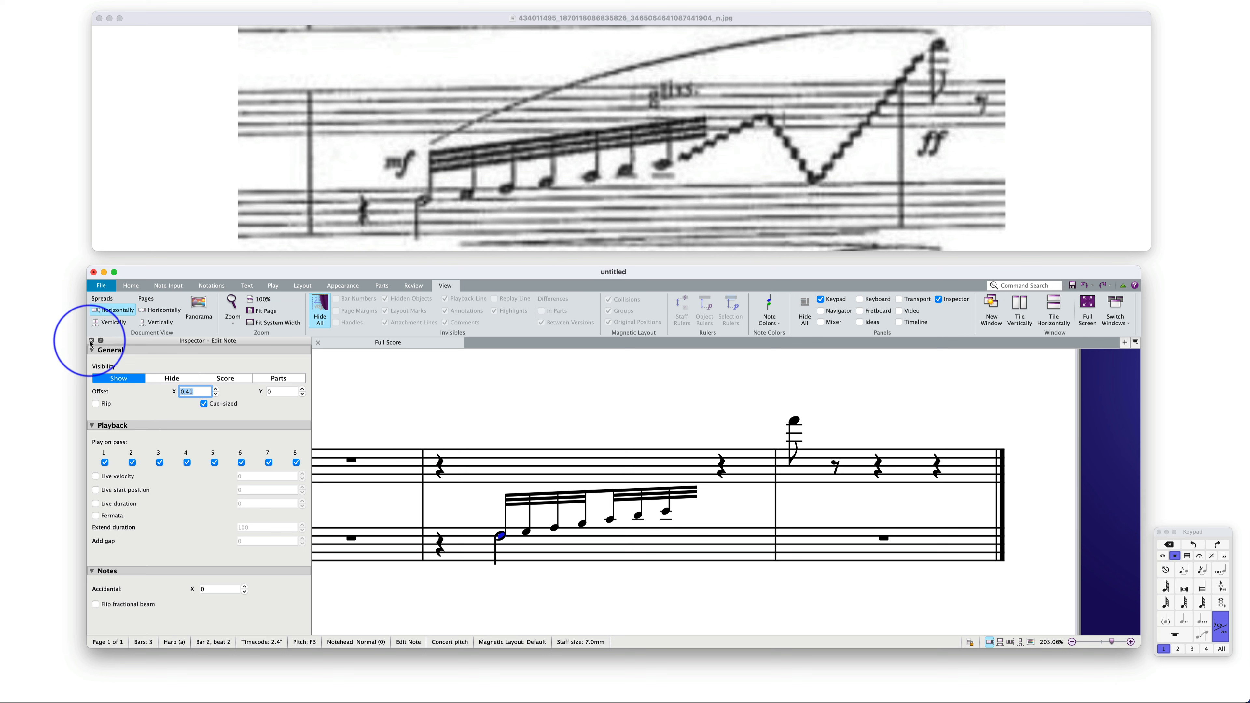
pyautogui.click(92, 340)
pyautogui.moveTo(424, 404); pyautogui.dragTo(696, 388)
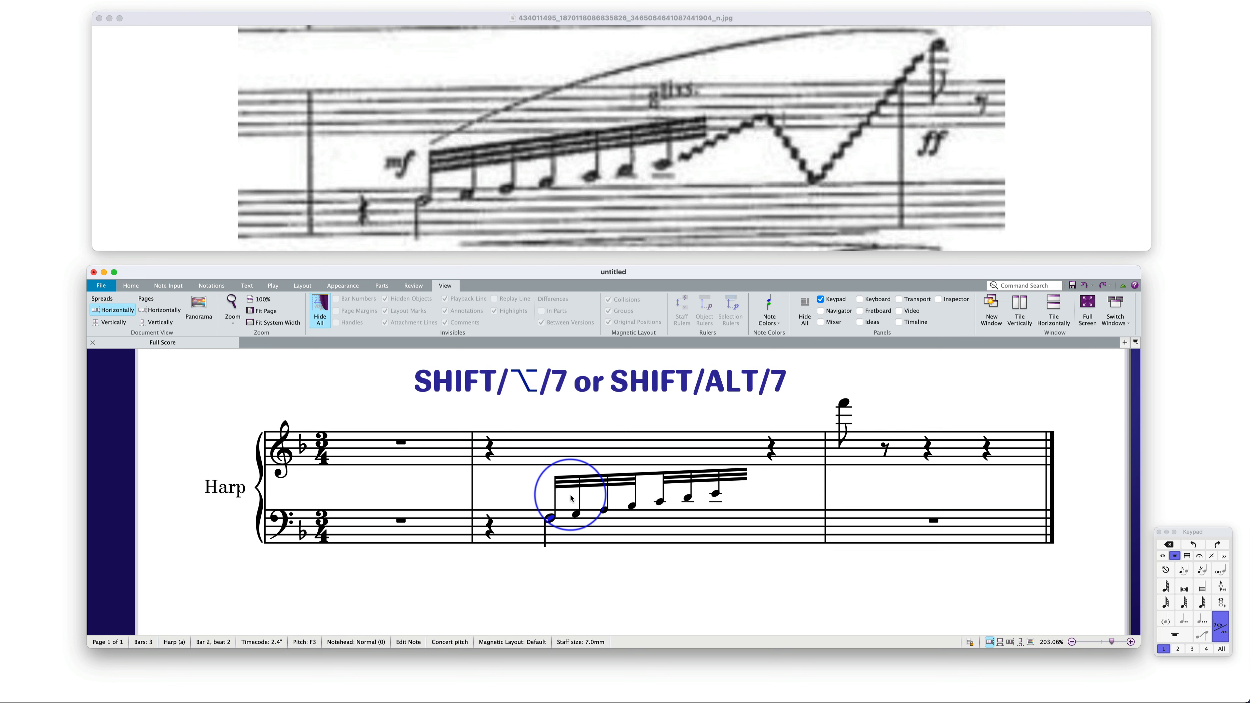
# Change the notehead of the first 32nd note F3 in bar 2 to Headless
pyautogui.hotkey('shift', 'alt', '7')
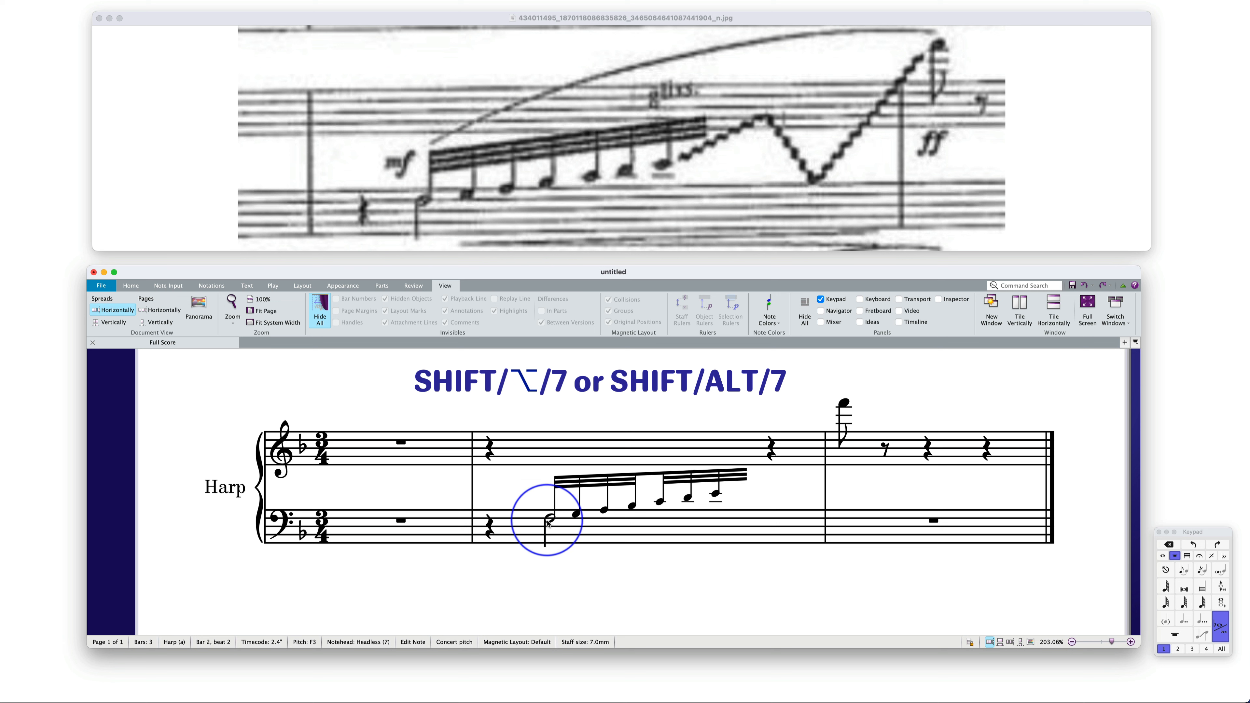
pyautogui.press('super+z')
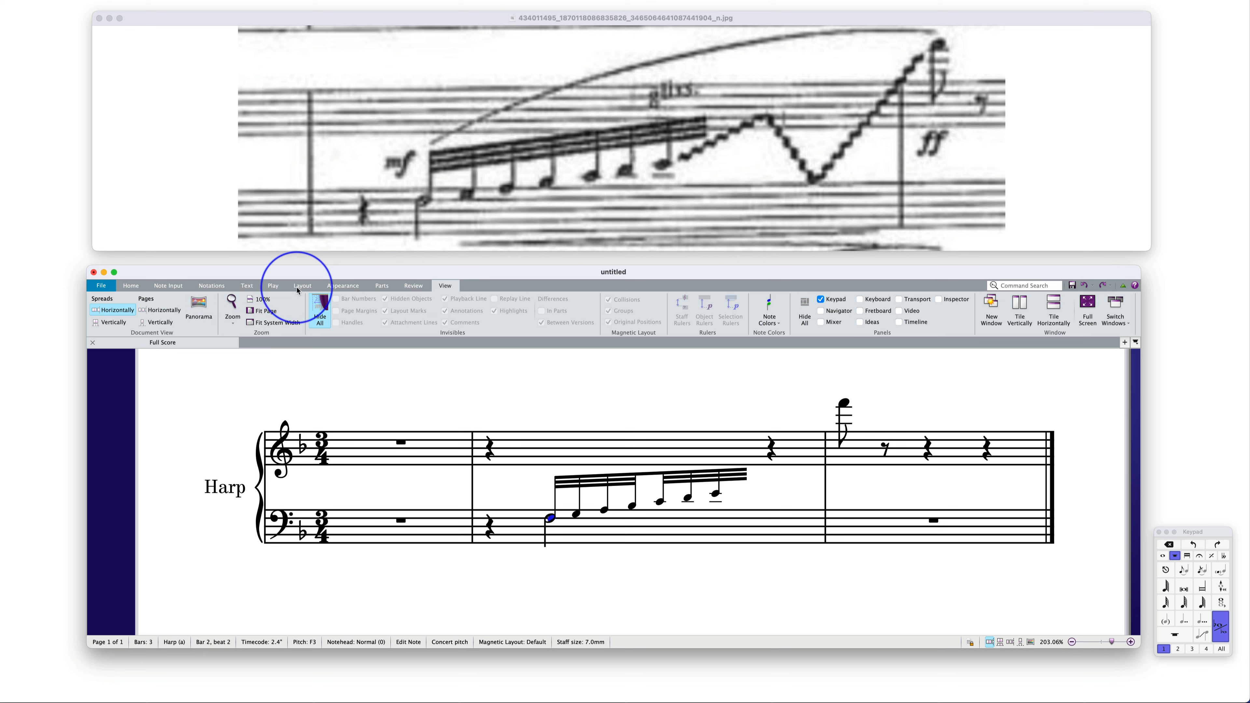
pyautogui.click(212, 286)
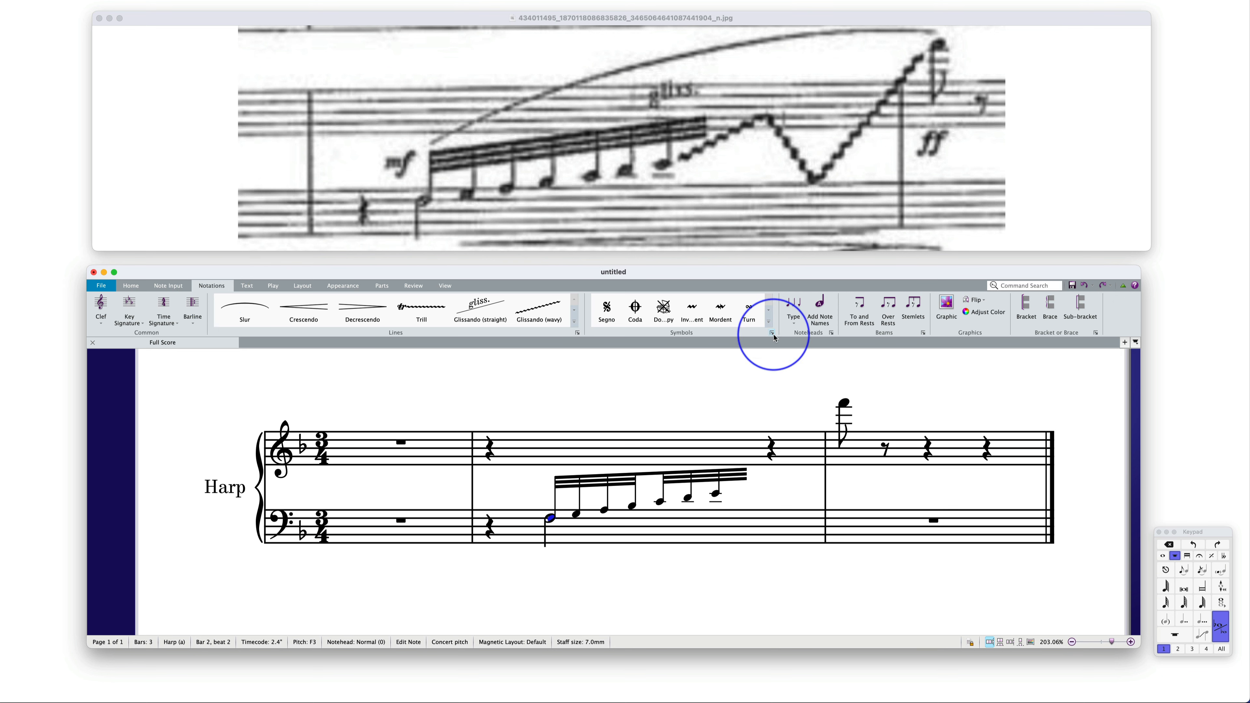
pyautogui.click(794, 311)
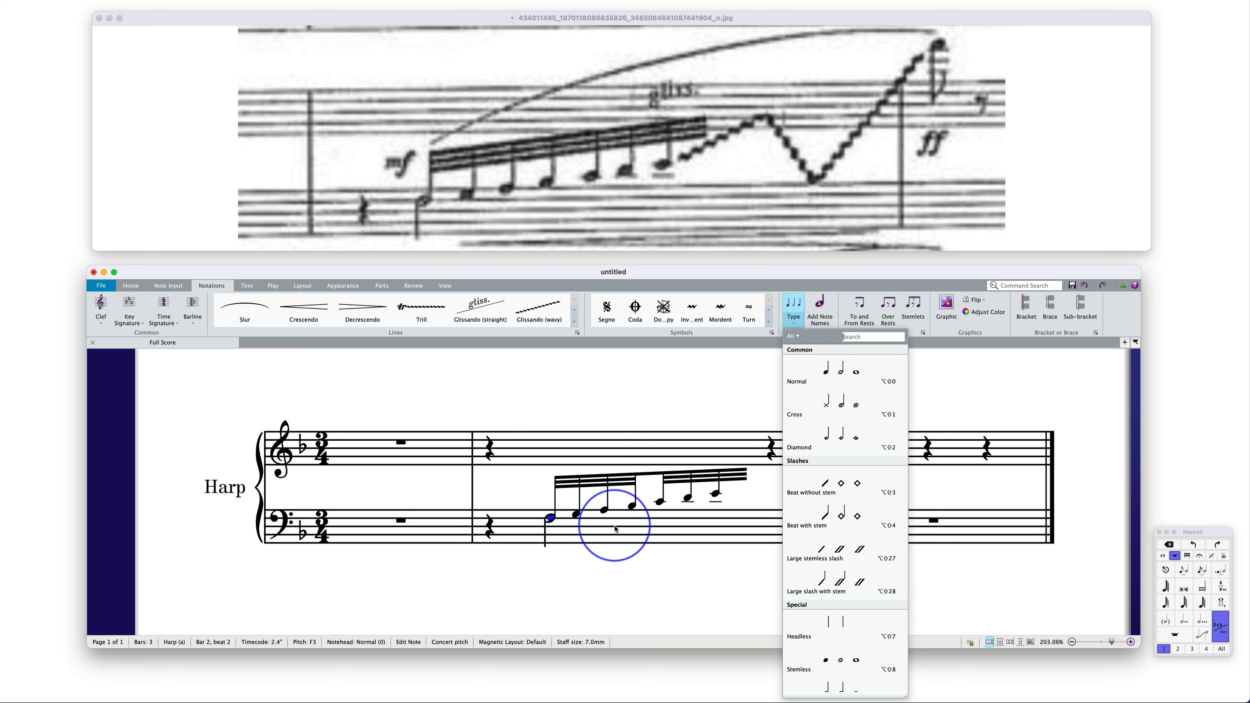
pyautogui.click(859, 625)
pyautogui.click(665, 576)
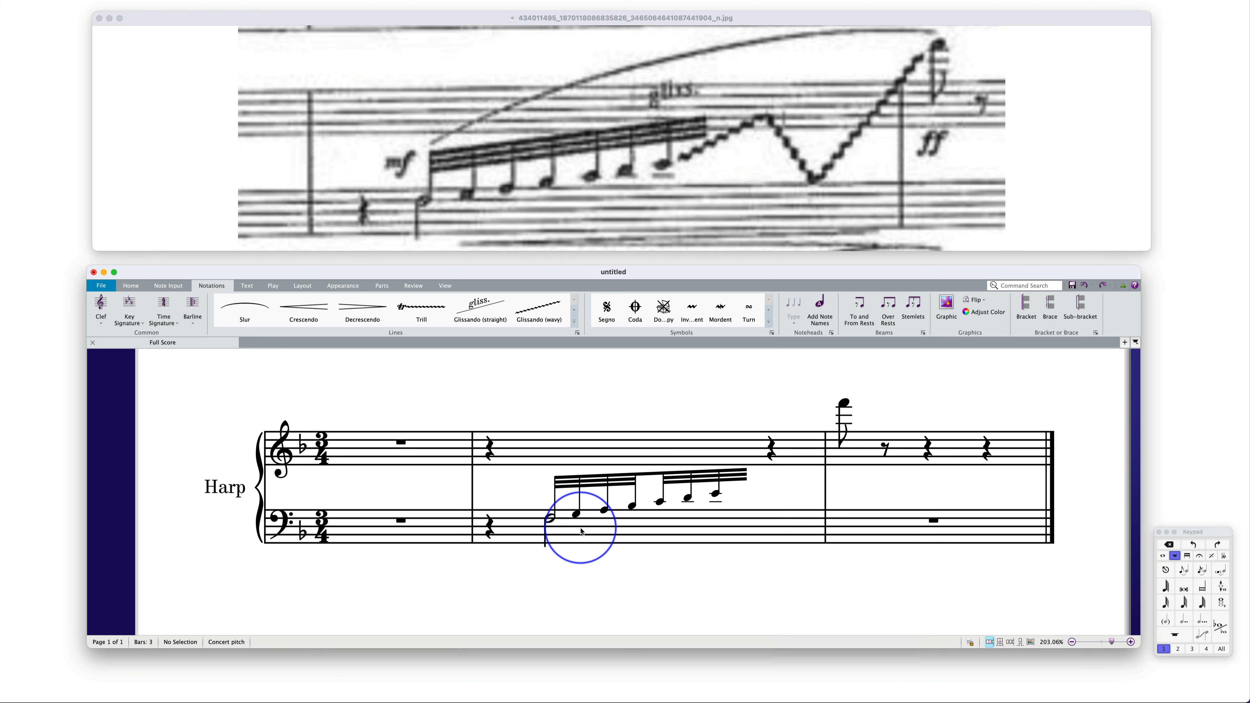
# Set the fifth 32nd note of the run to middle of beam so the secondary beams join across all eight notes
pyautogui.click(663, 478)
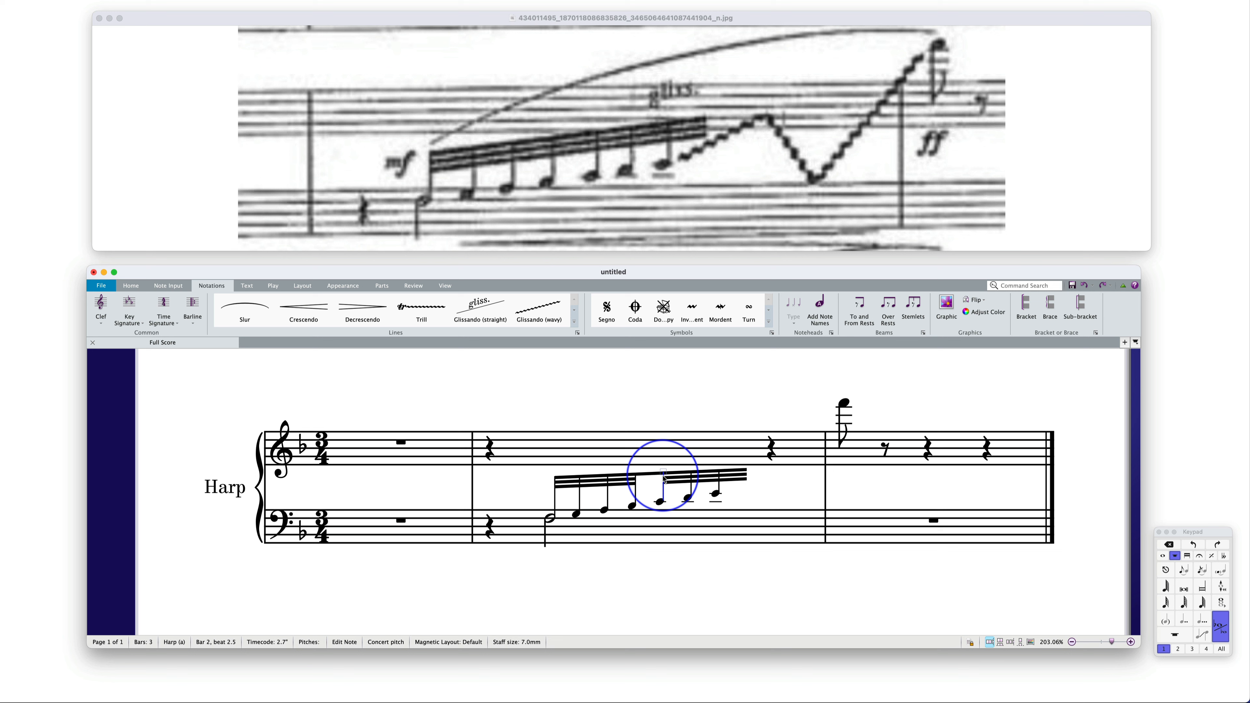
pyautogui.click(1188, 559)
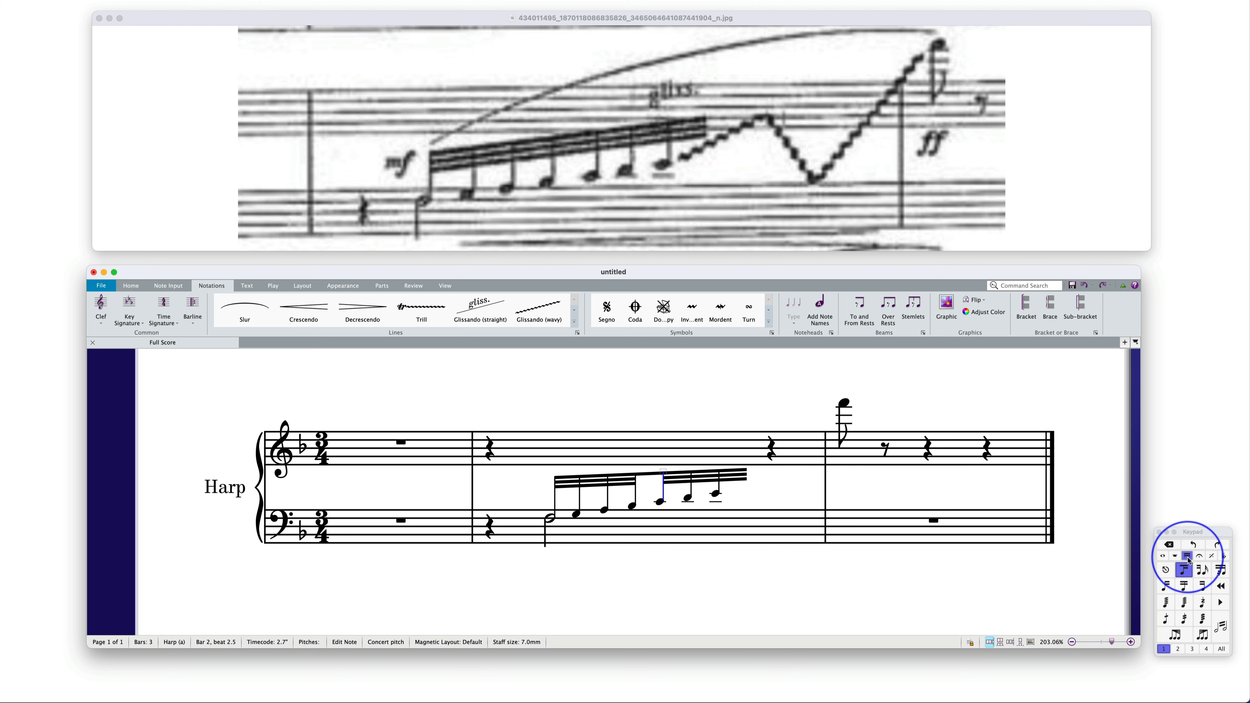
pyautogui.click(1185, 587)
pyautogui.click(687, 567)
# Lower the beam of the 32nd-note run closer to the noteheads and raise its far end for a steeper upward slope
pyautogui.click(744, 467)
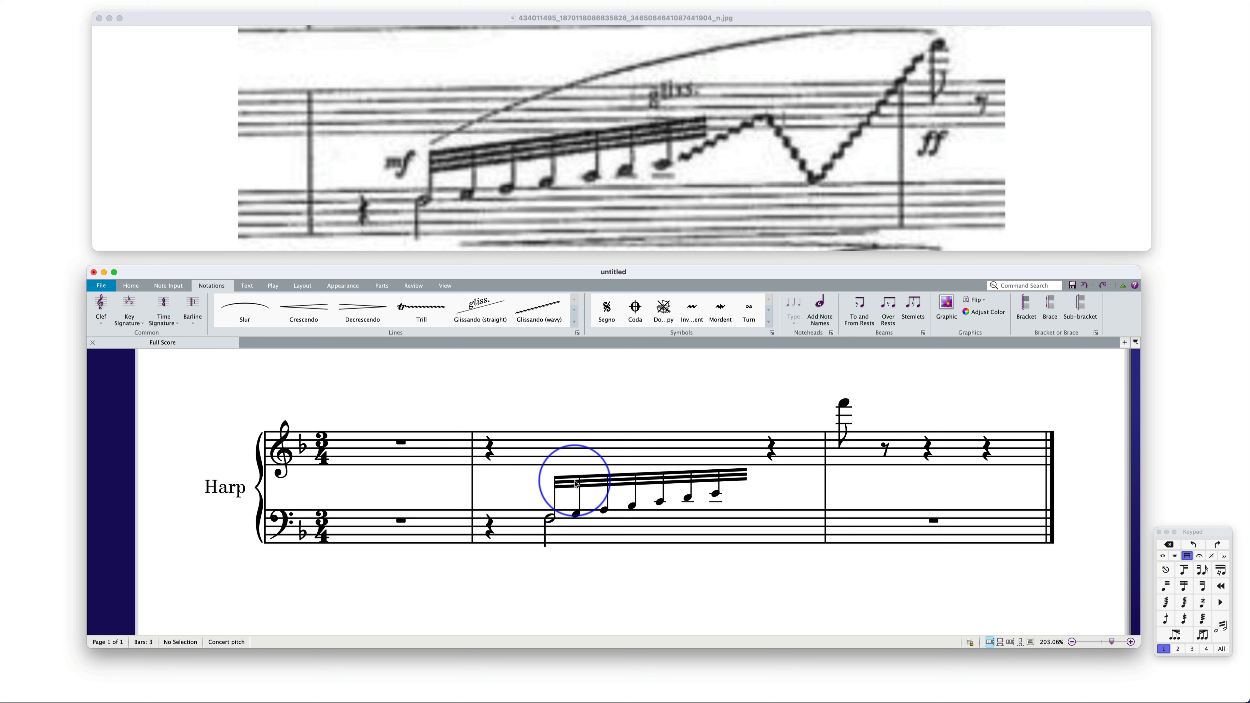
pyautogui.moveTo(572, 483); pyautogui.dragTo(572, 497)
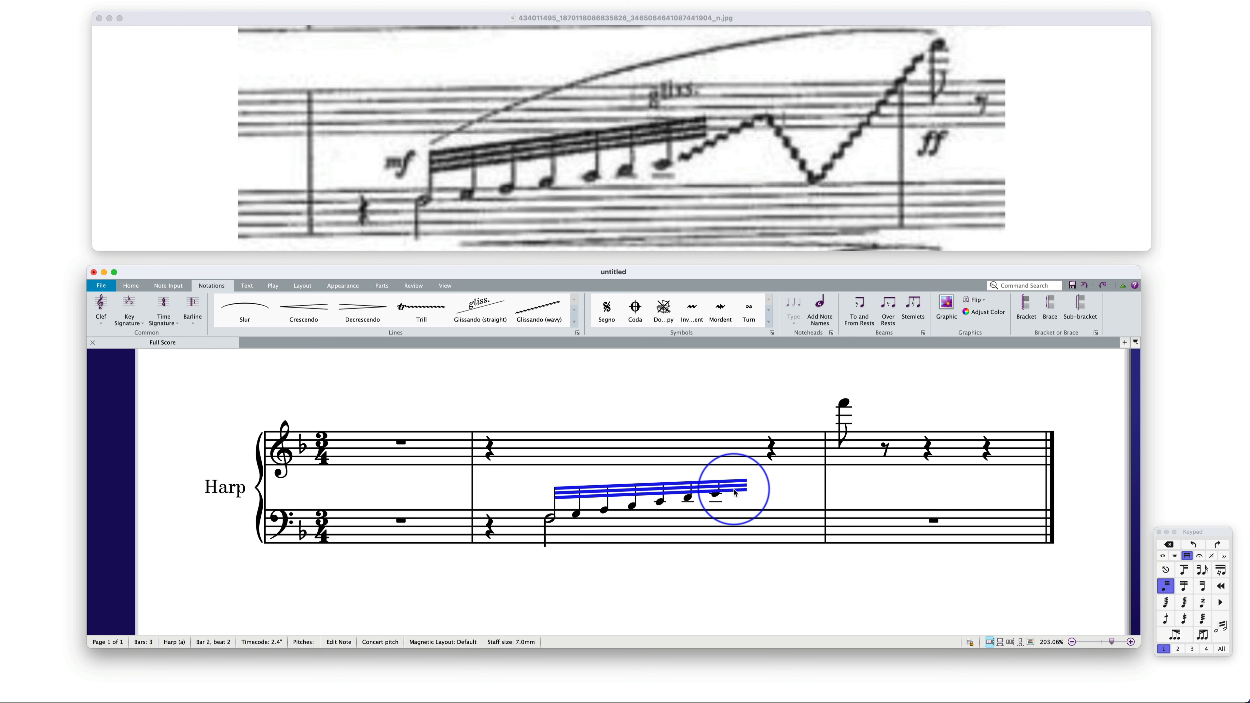
pyautogui.click(724, 455)
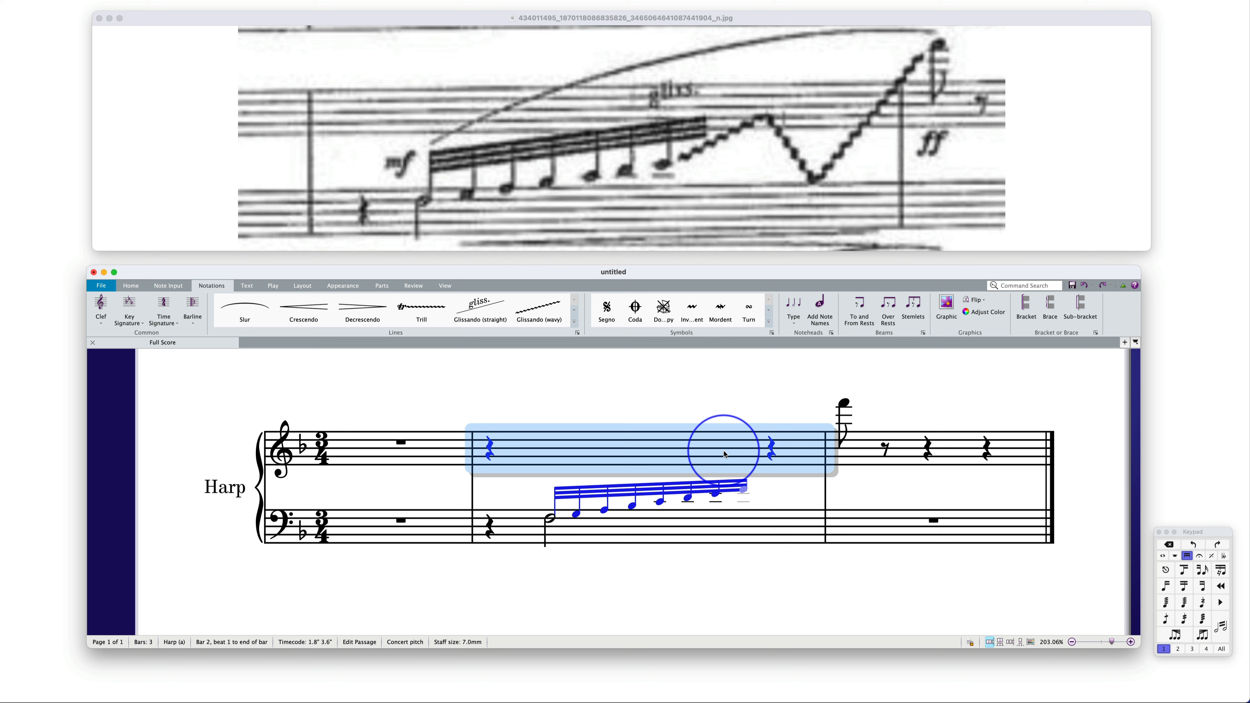
pyautogui.click(745, 488)
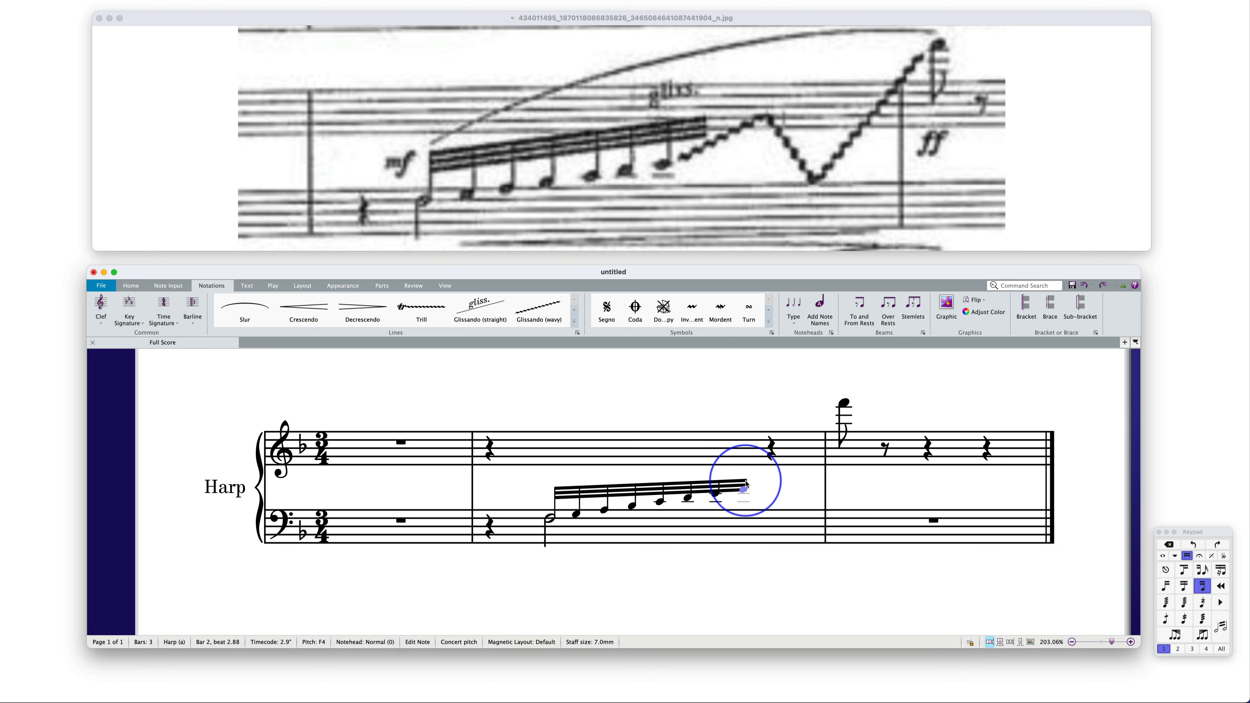
pyautogui.click(745, 482)
pyautogui.moveTo(747, 479); pyautogui.dragTo(739, 464)
pyautogui.click(634, 491)
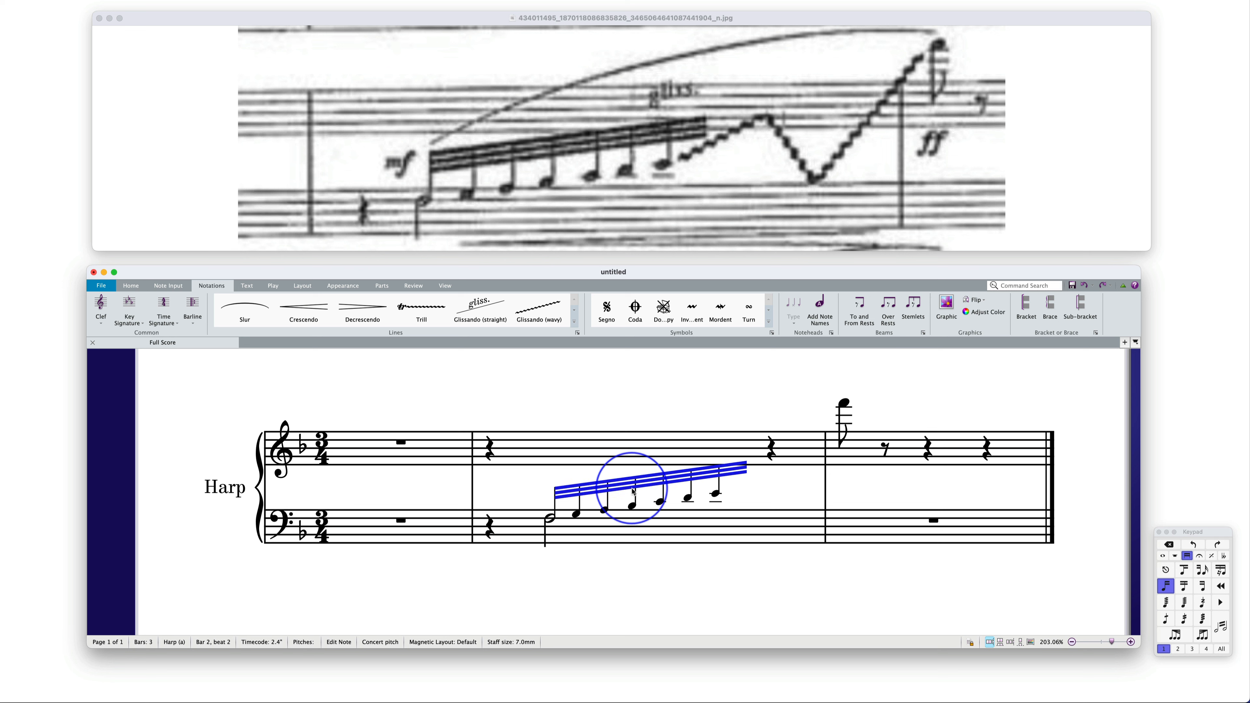
pyautogui.moveTo(632, 493); pyautogui.dragTo(628, 494)
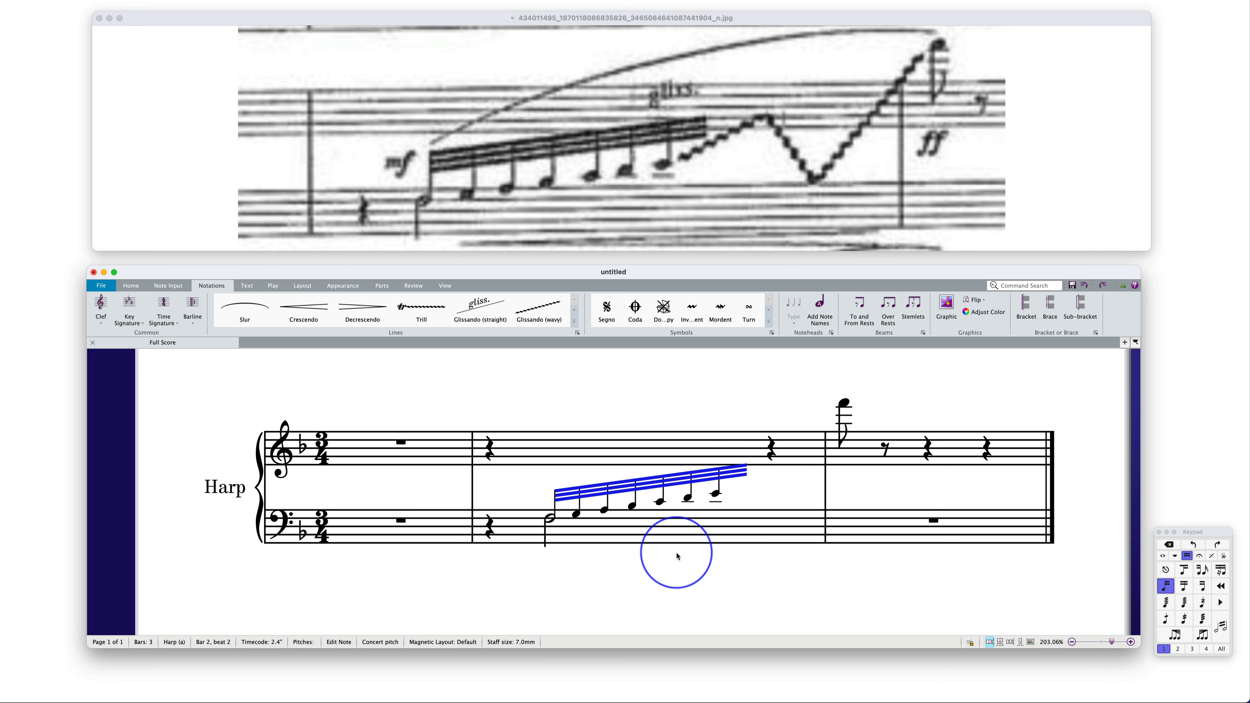
# Move the harp's bass staff slightly closer to the treble staff
pyautogui.click(677, 562)
pyautogui.click(667, 524)
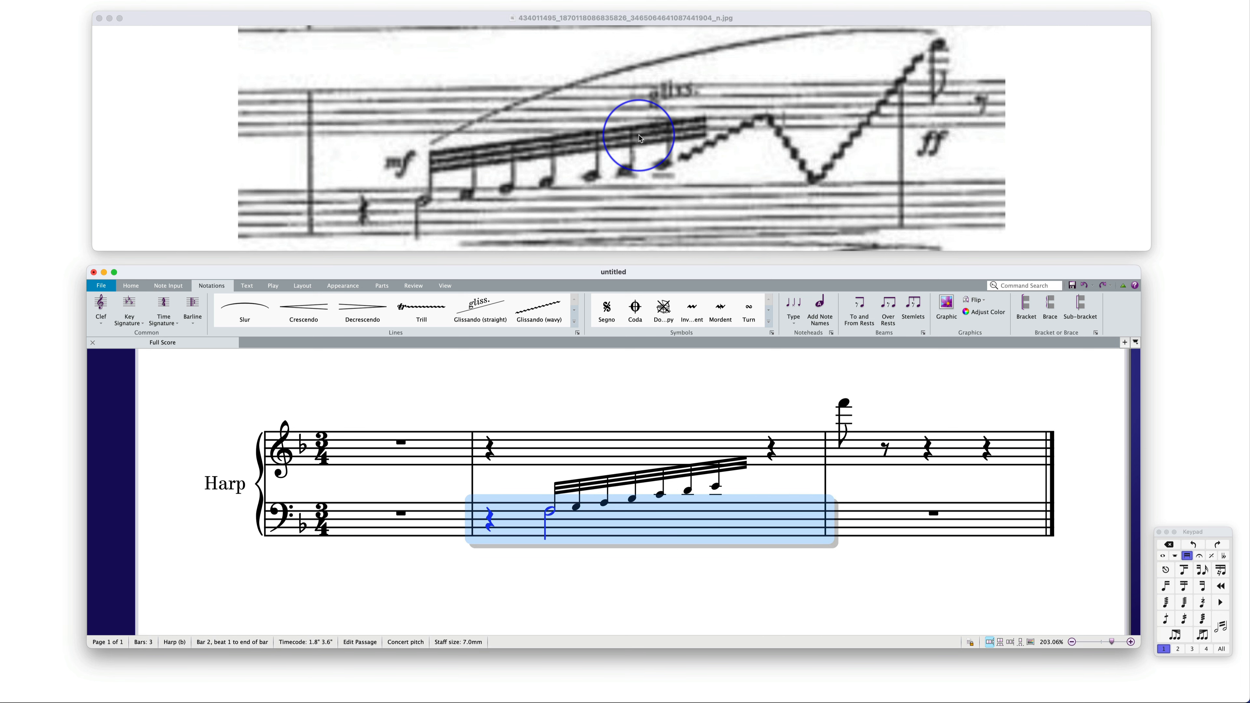
pyautogui.click(629, 414)
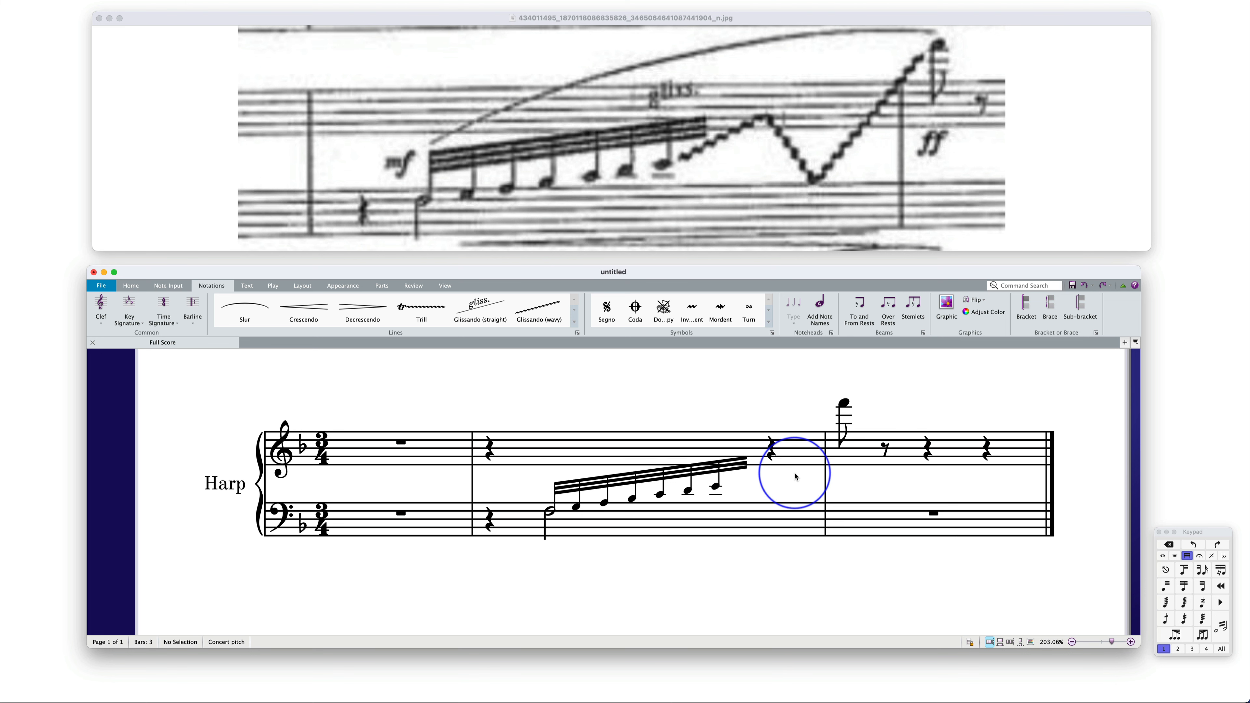
# Add an mf dynamic in bar 2 and position it between the staves just before the 32nd-note run
pyautogui.click(490, 456)
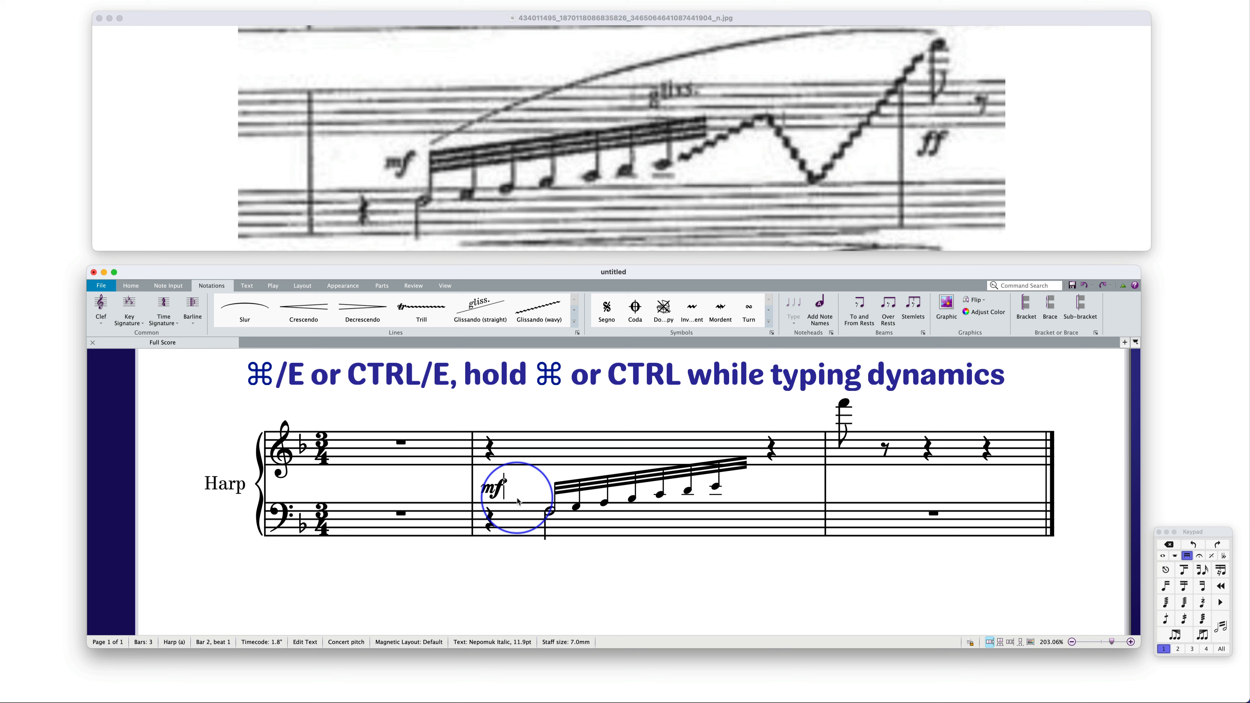
pyautogui.press('Escape')
pyautogui.press('Escape')
pyautogui.moveTo(492, 487); pyautogui.dragTo(527, 484)
# Add an ff dynamic between the staves under the high eighth note at the start of bar 3
pyautogui.click(844, 404)
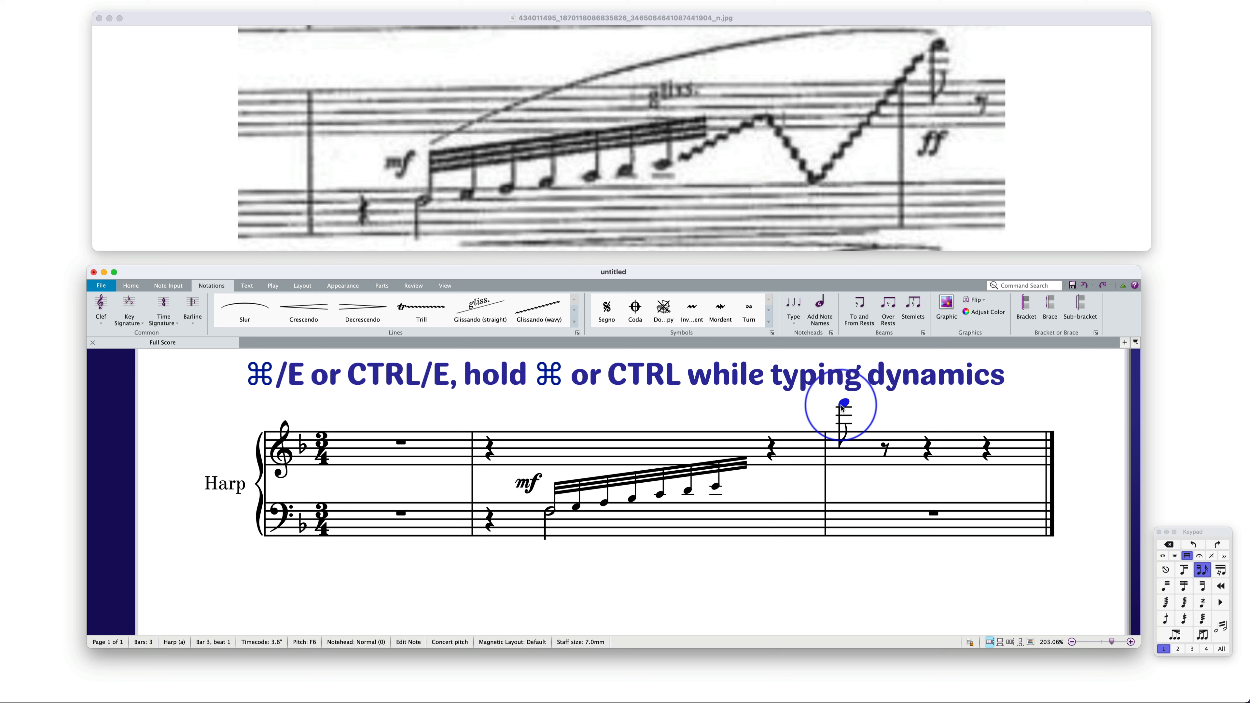
pyautogui.press('super+e')
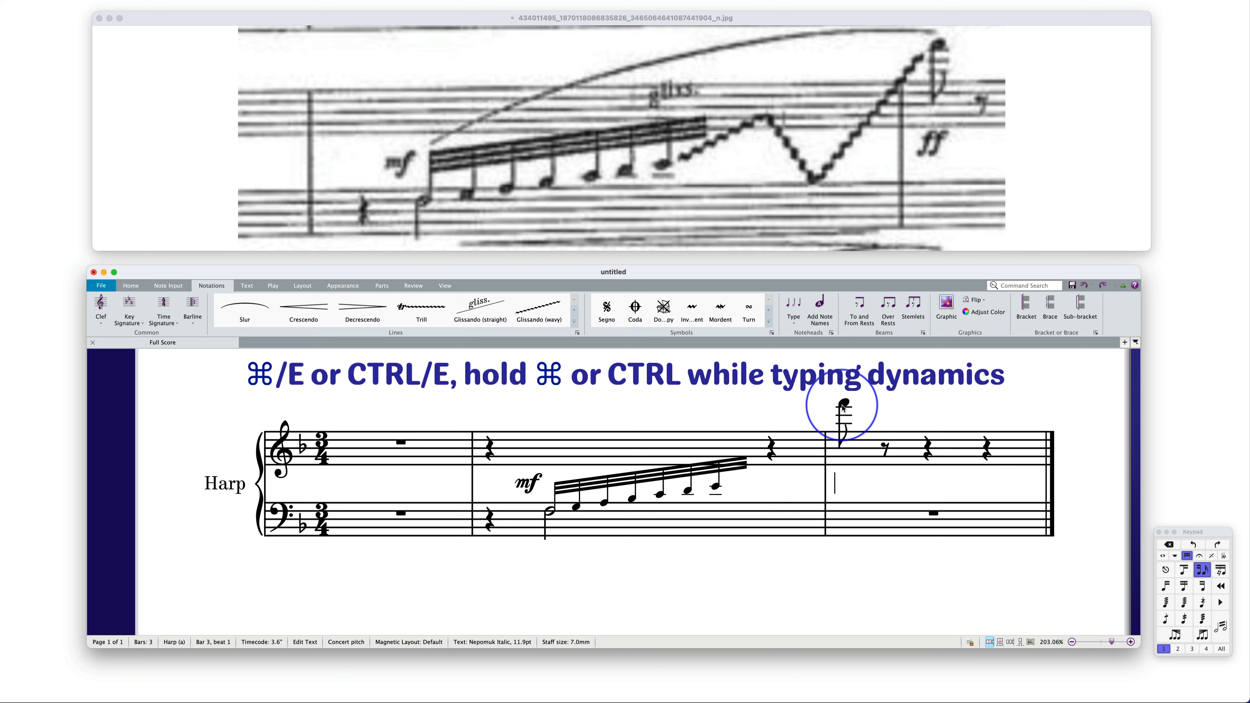
pyautogui.press('super+m')
pyautogui.press('super+f')
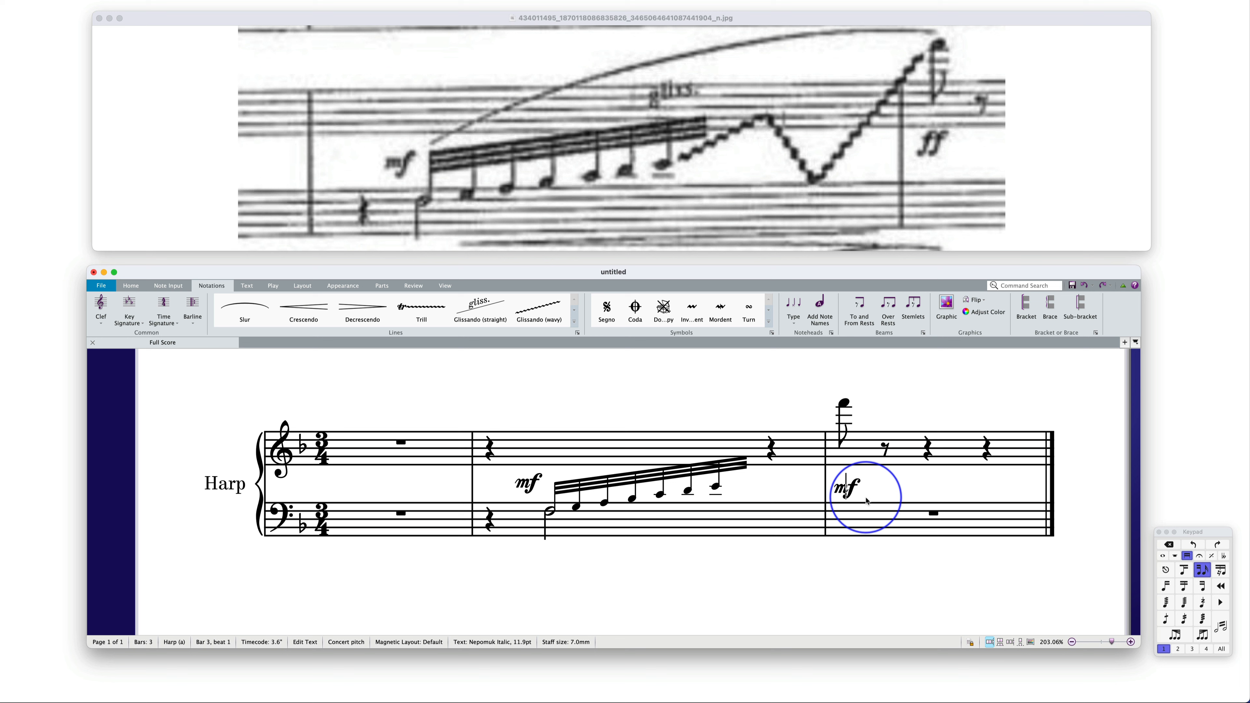
pyautogui.press('Escape')
pyautogui.press('Escape')
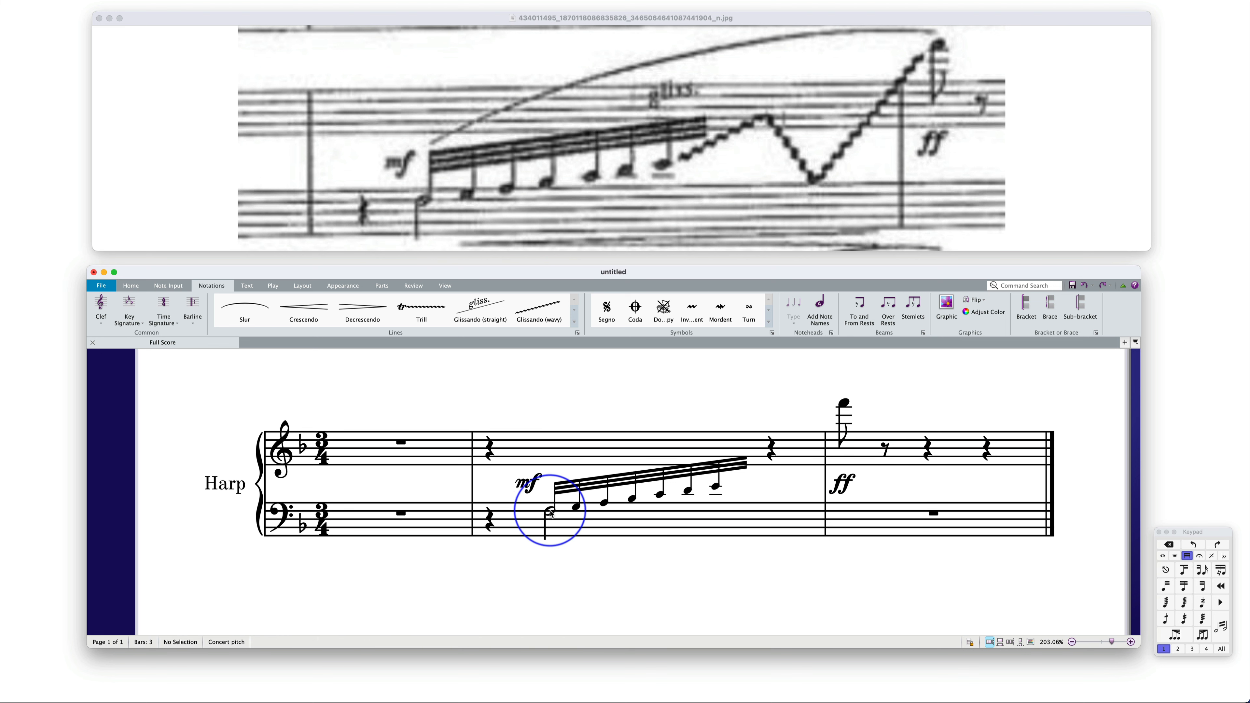
# Add a crescendo hairpin from the bass half note in bar 2 and place it just below the bass staff, ending near the barline
pyautogui.click(547, 540)
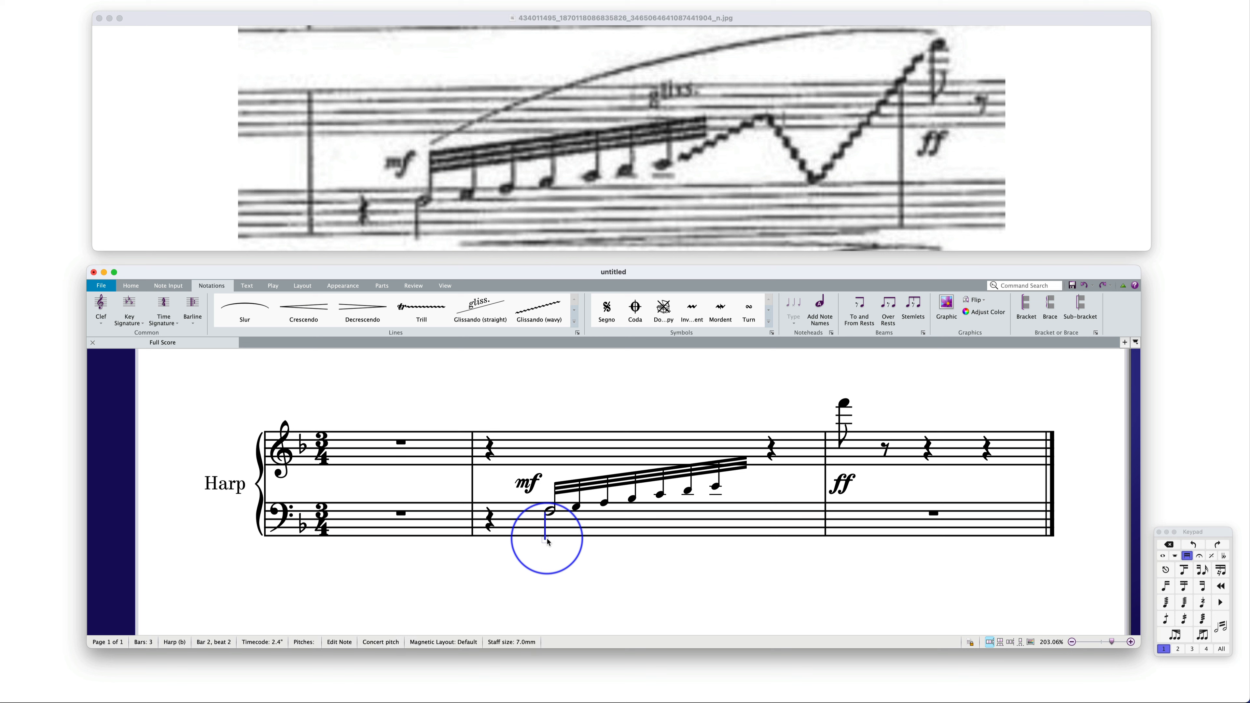
pyautogui.press('h')
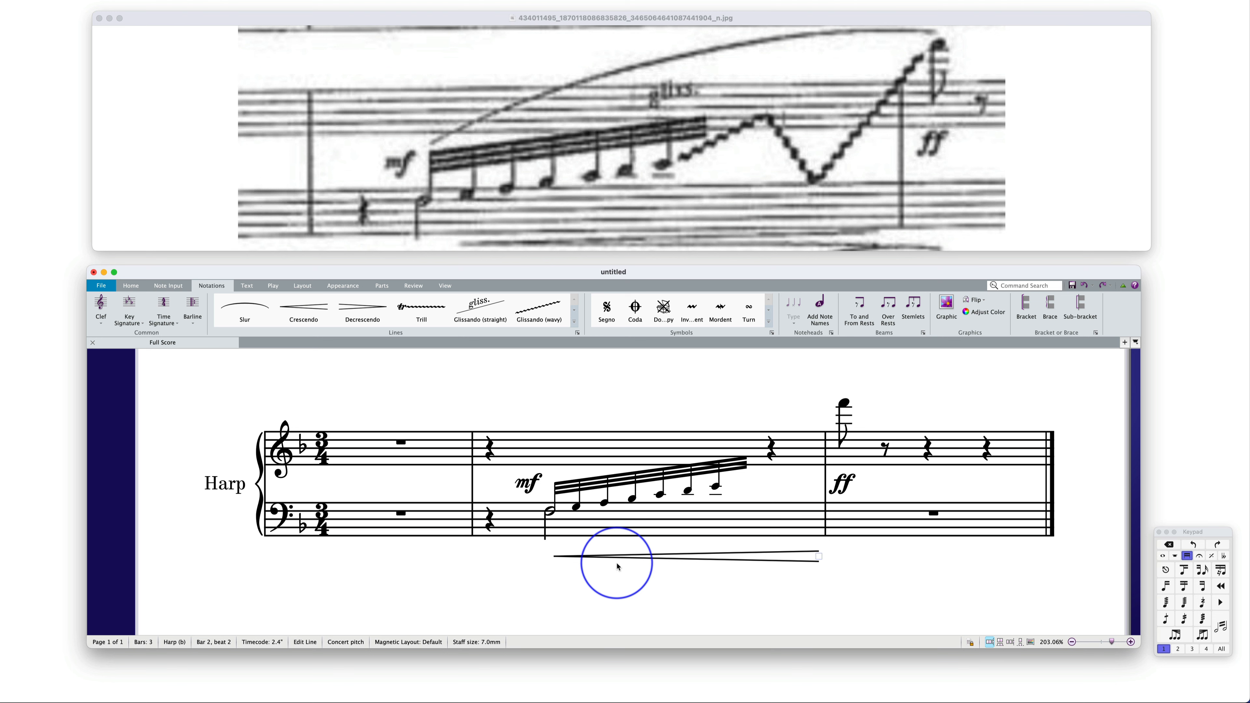
pyautogui.moveTo(623, 561); pyautogui.dragTo(640, 549)
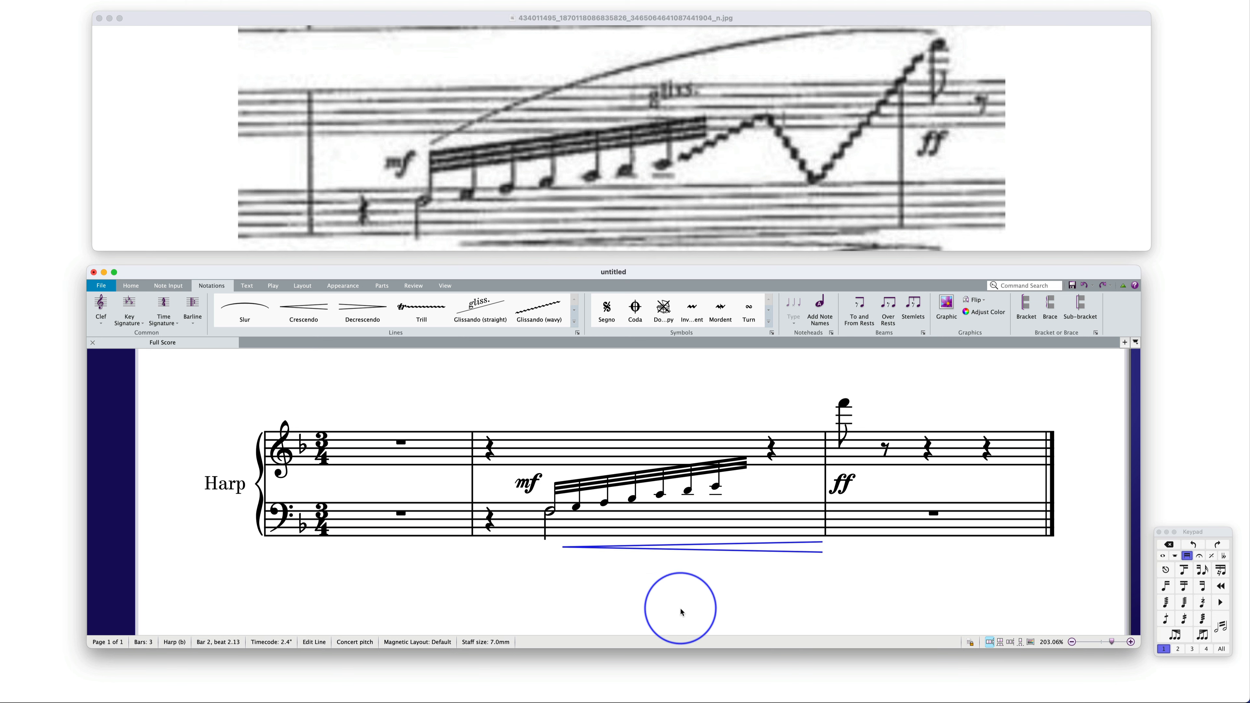
pyautogui.press('Escape')
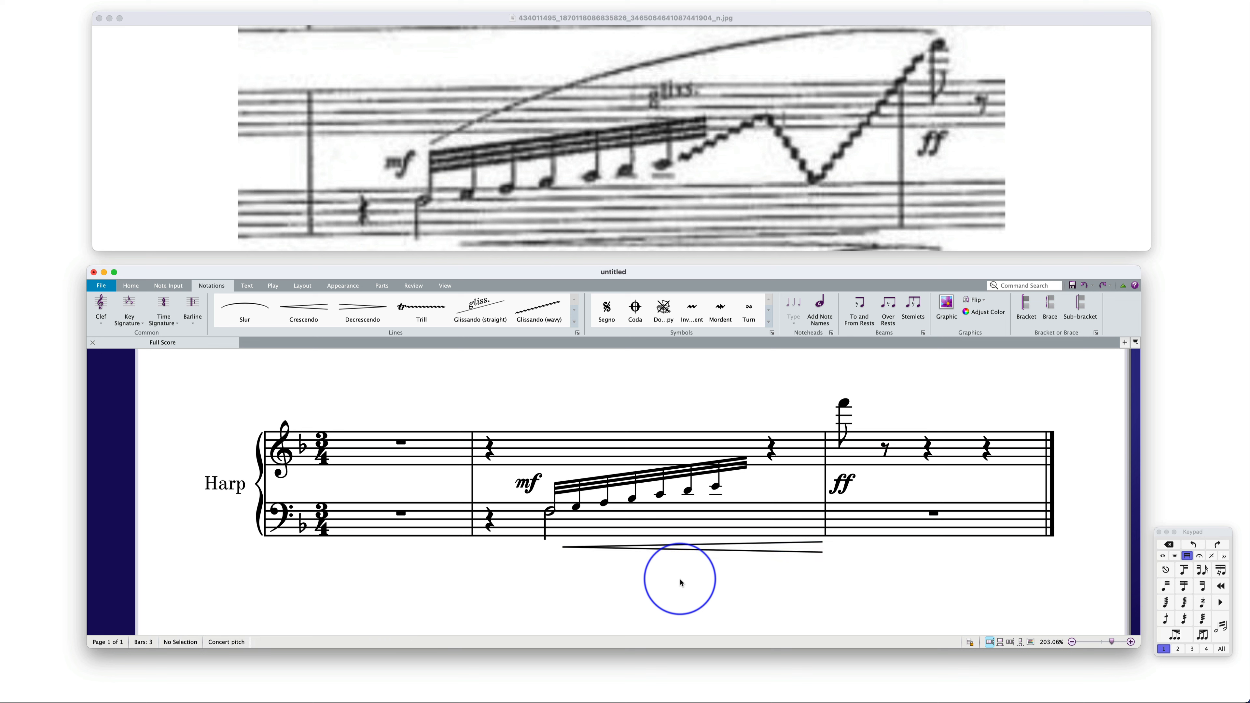
# Hide the two quarter rests in the treble staff of bar 2
pyautogui.click(486, 446)
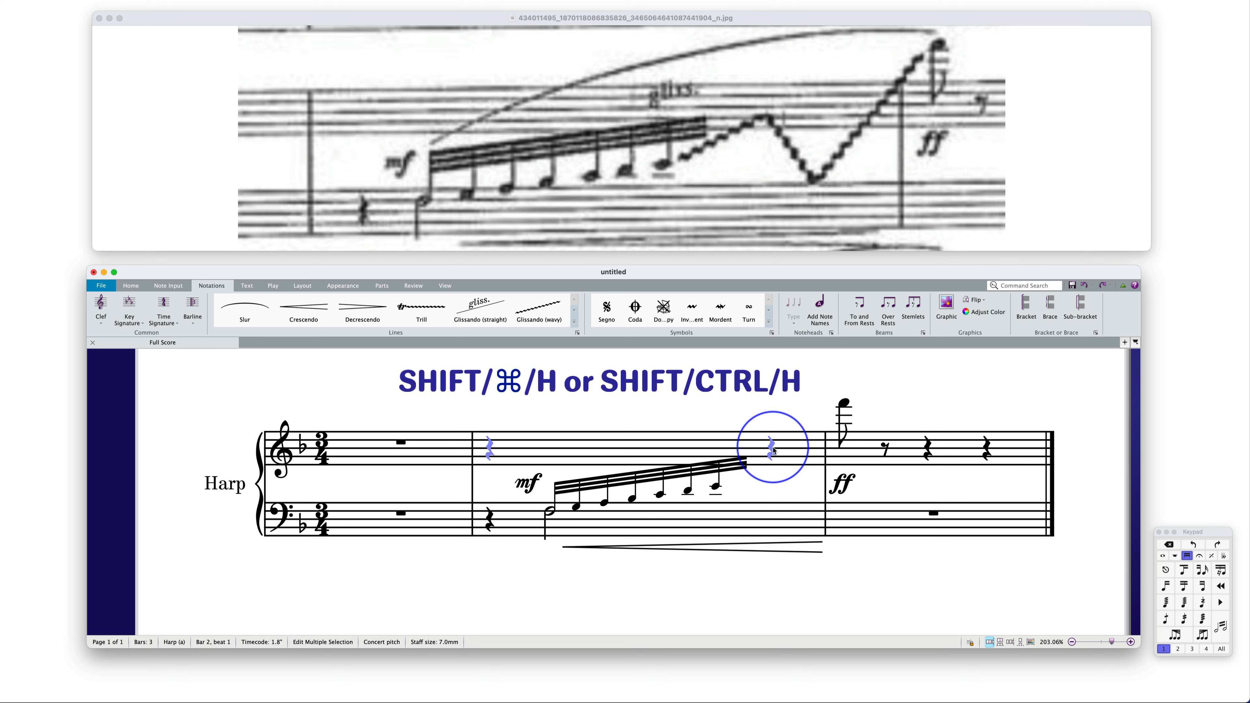
pyautogui.press('shift+super+h')
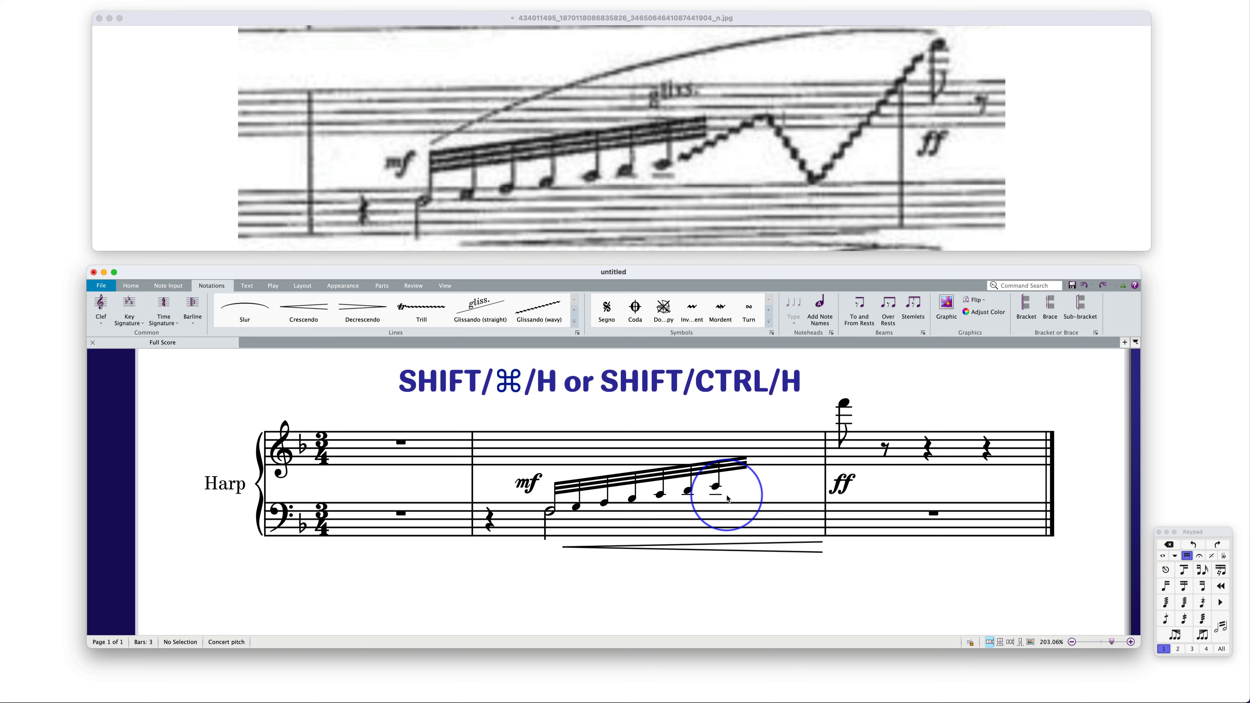
# Slur the first 32nd note to the high note in bar 3, lower the slur's start to the beam and raise its arch
pyautogui.click(555, 486)
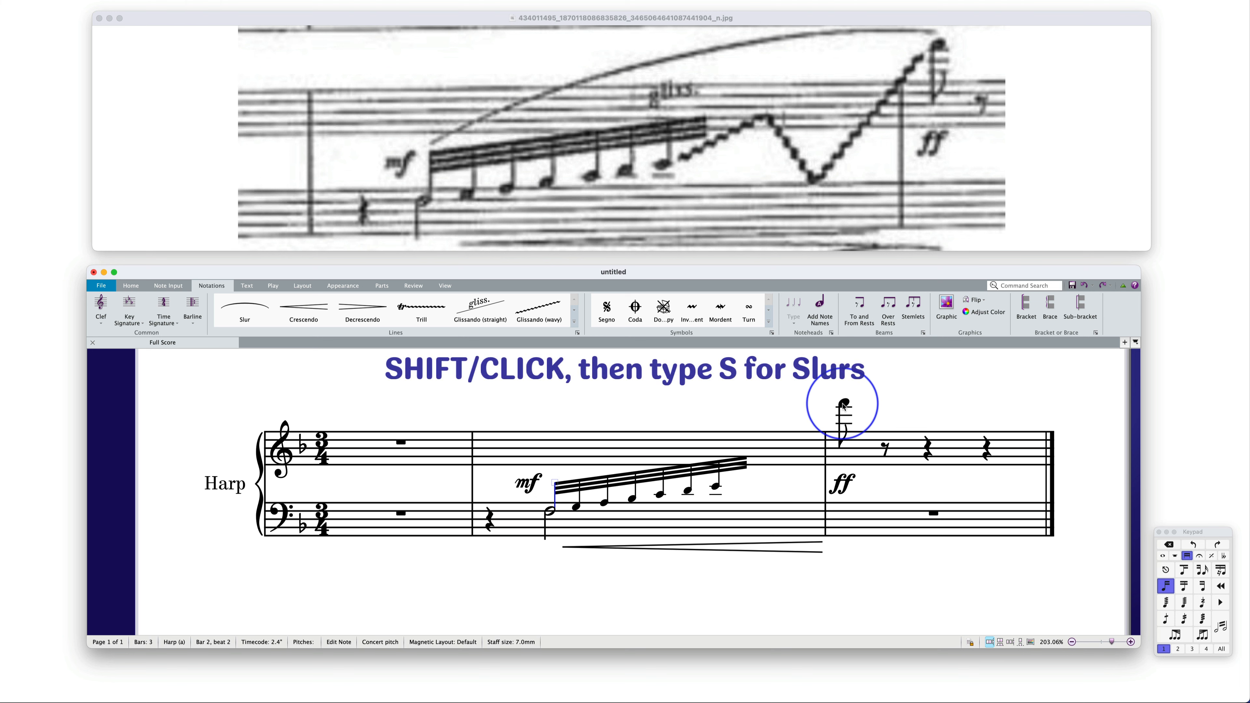
pyautogui.keyDown('shift'); pyautogui.click(844, 406); pyautogui.keyUp('shift')
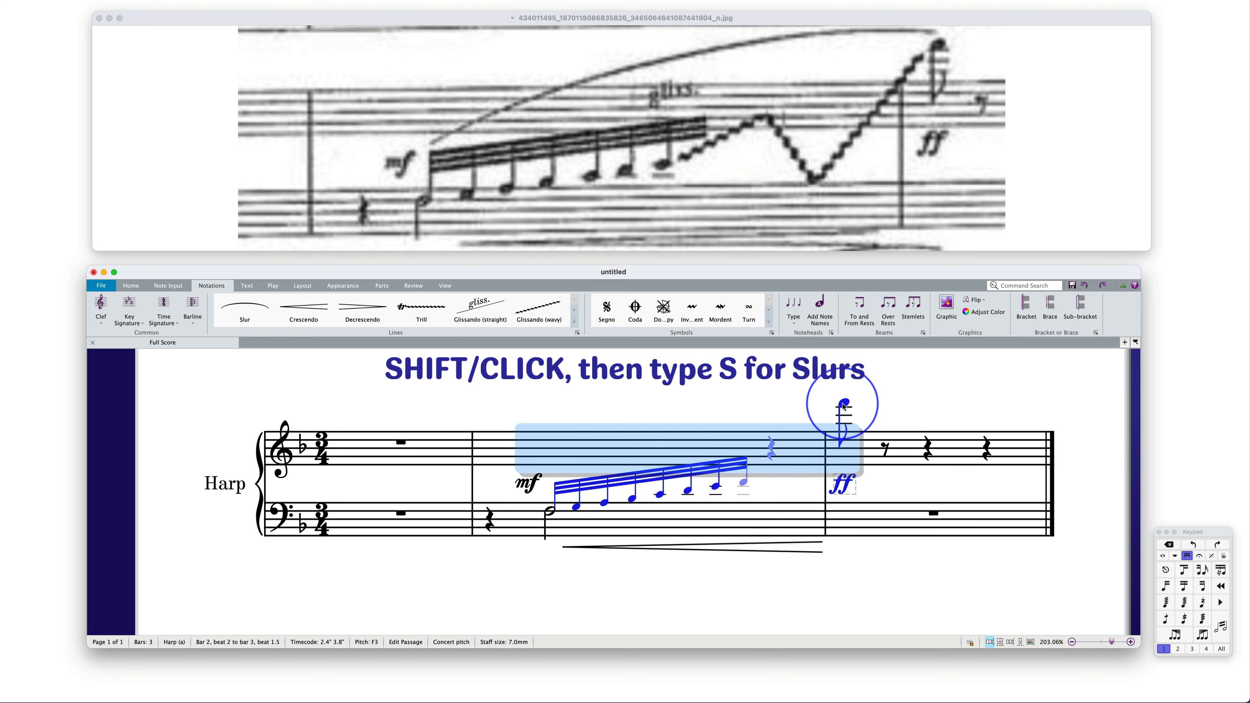
pyautogui.press('s')
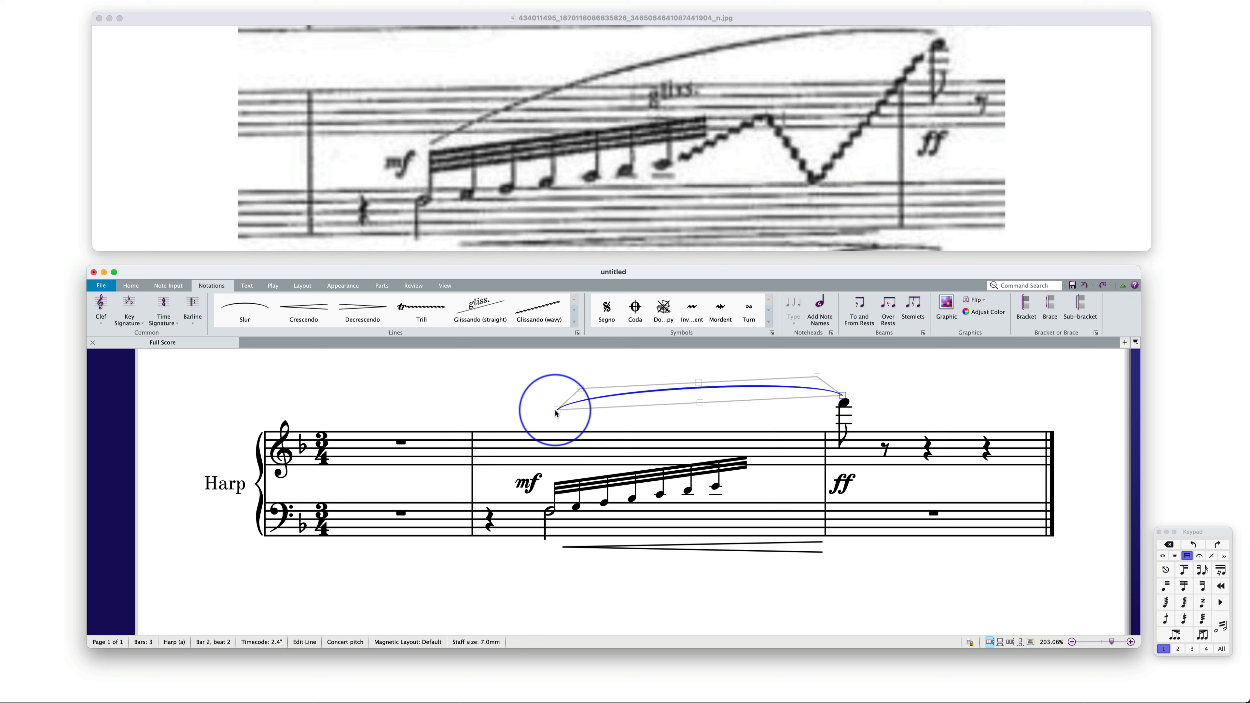
pyautogui.moveTo(557, 413); pyautogui.dragTo(561, 482)
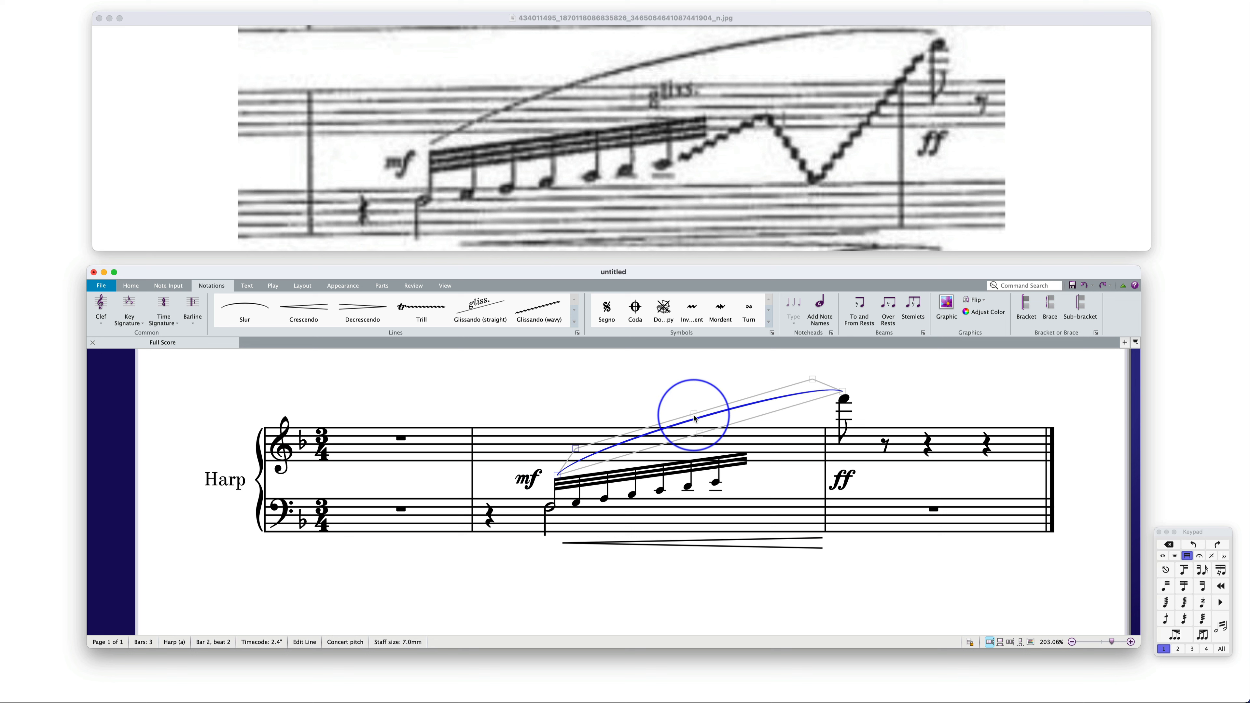
pyautogui.moveTo(695, 414); pyautogui.dragTo(693, 393)
pyautogui.click(667, 387)
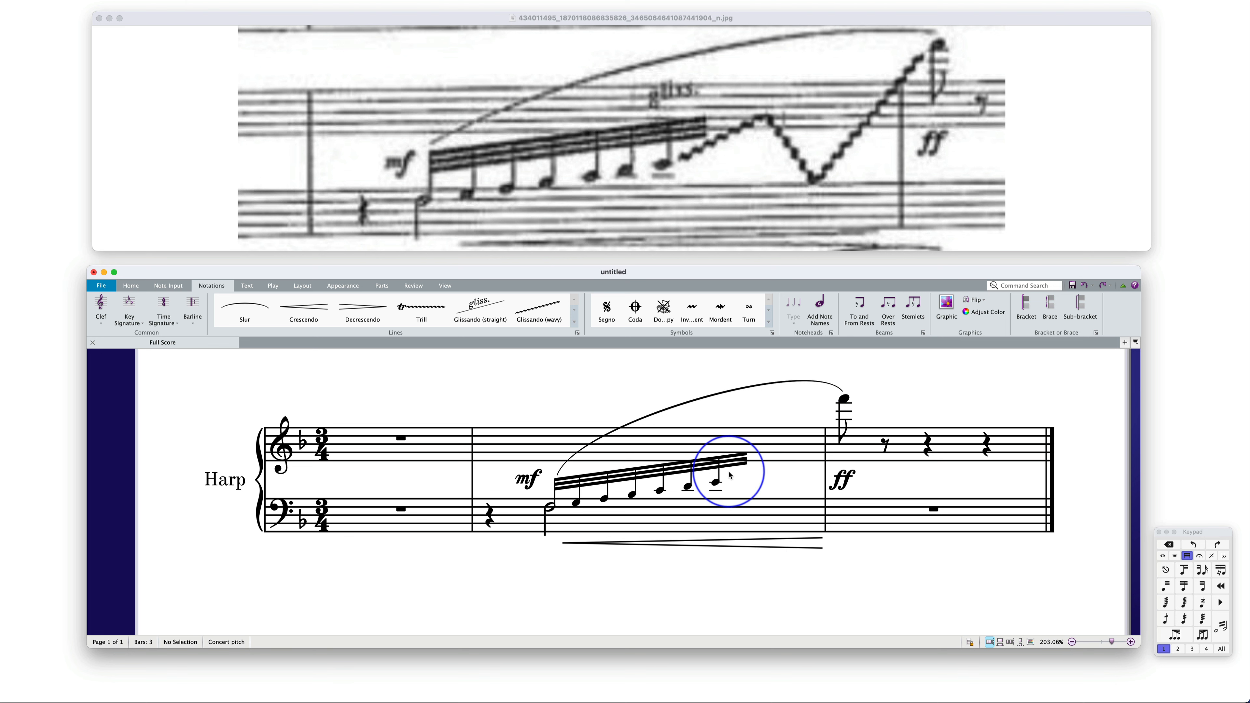
# Add the italic technique text "gliss." above the seventh note of the 32nd-note run in bar 2
pyautogui.click(719, 461)
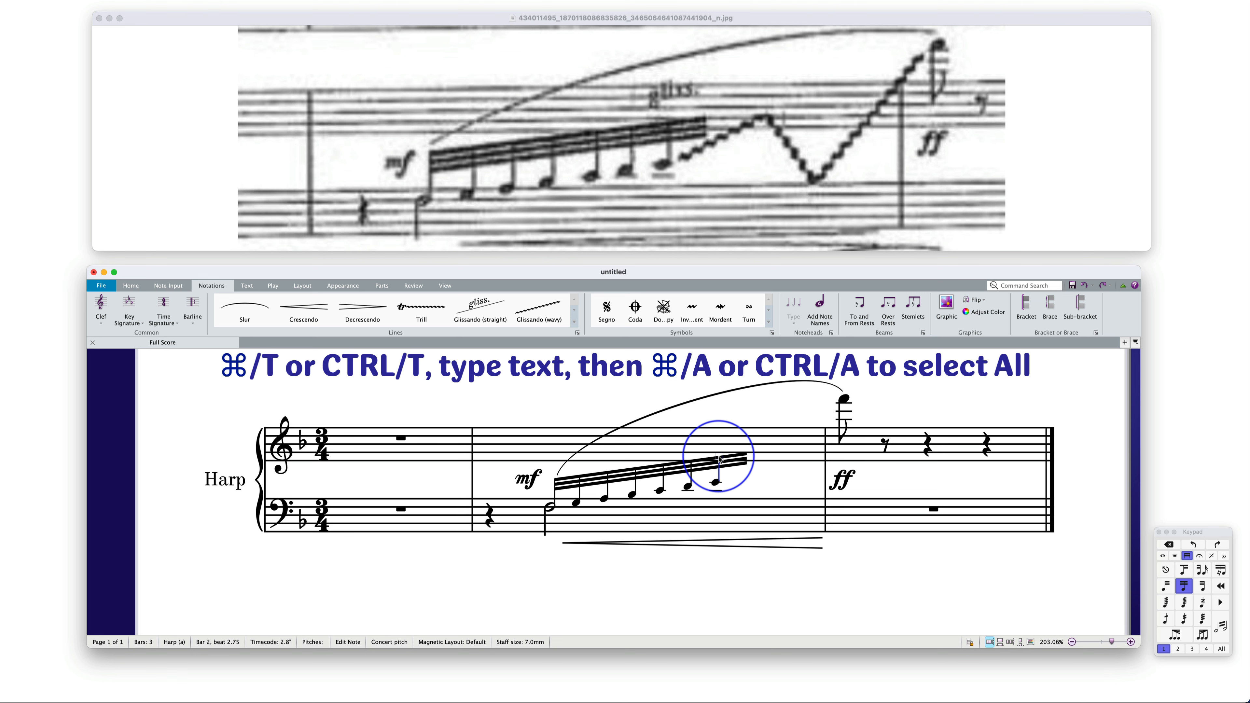
pyautogui.click(719, 460)
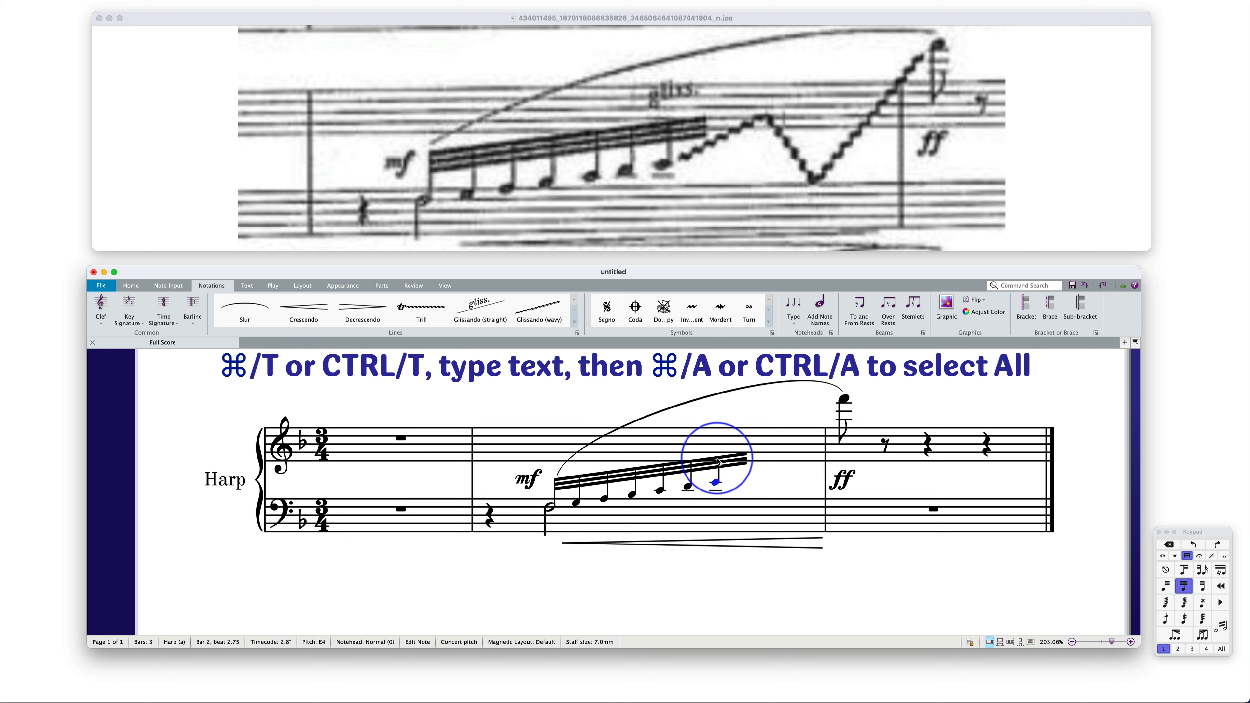
pyautogui.click(715, 475)
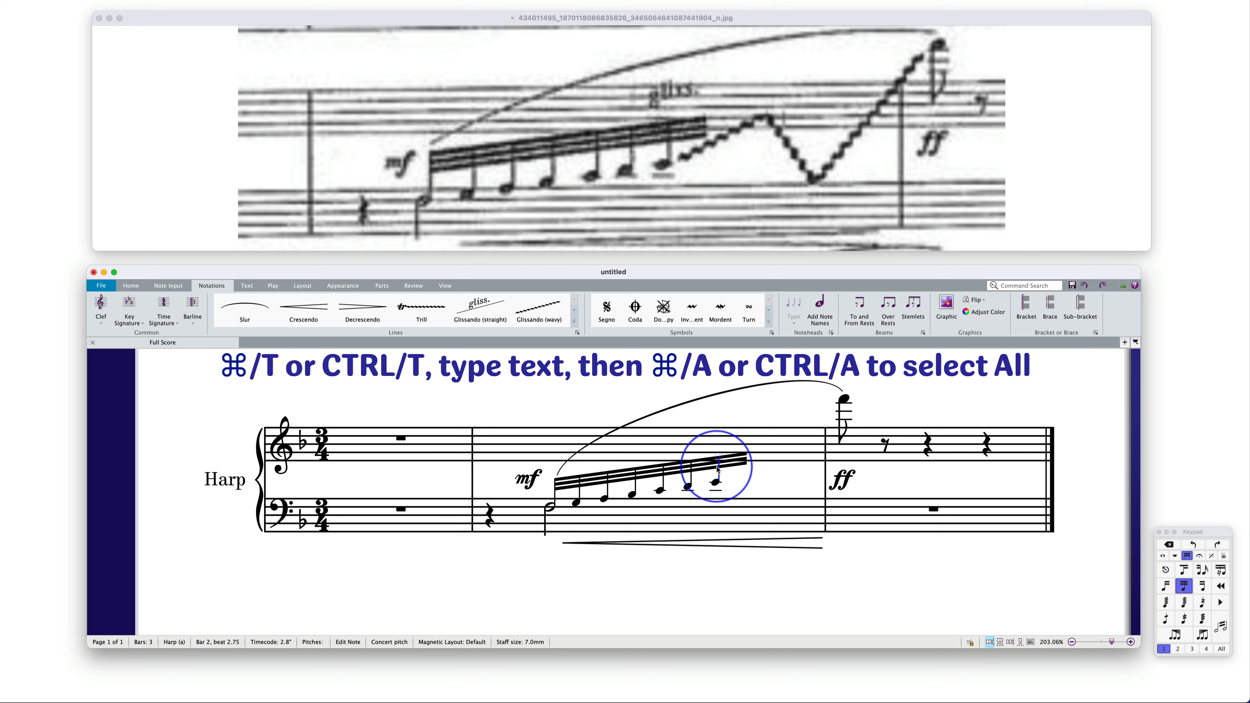
pyautogui.press('super+t')
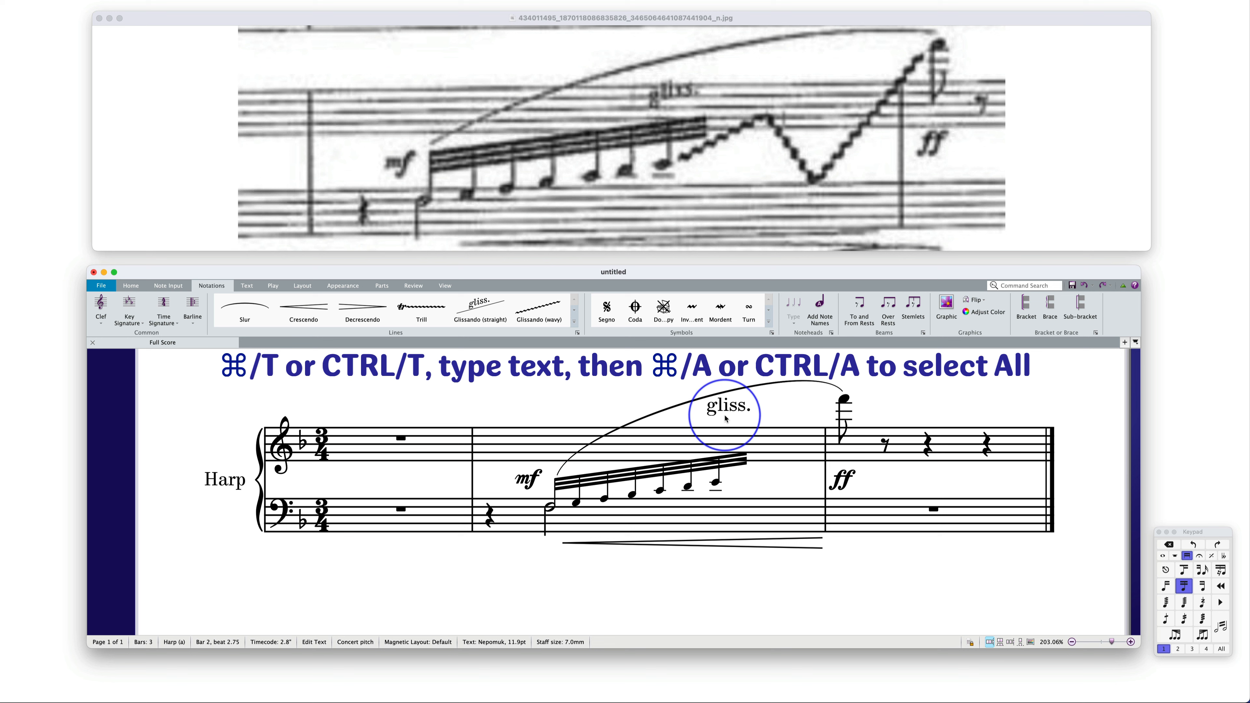
pyautogui.press('super+a')
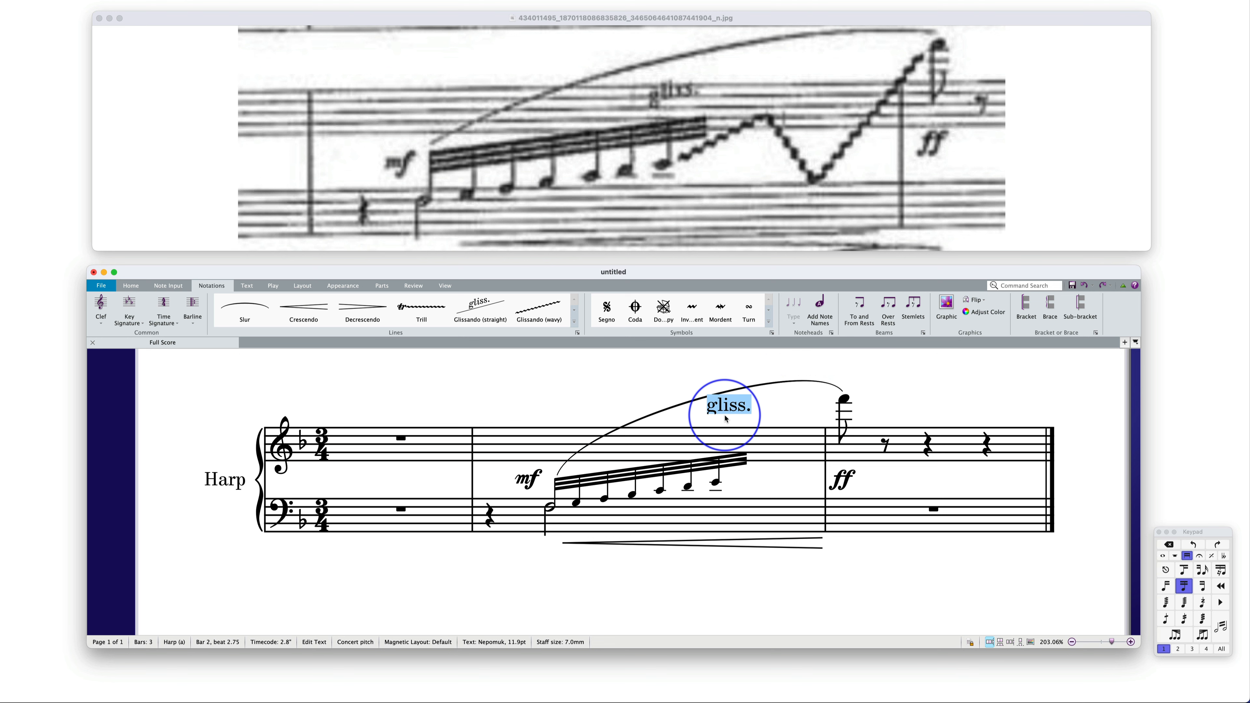
pyautogui.press('super+i')
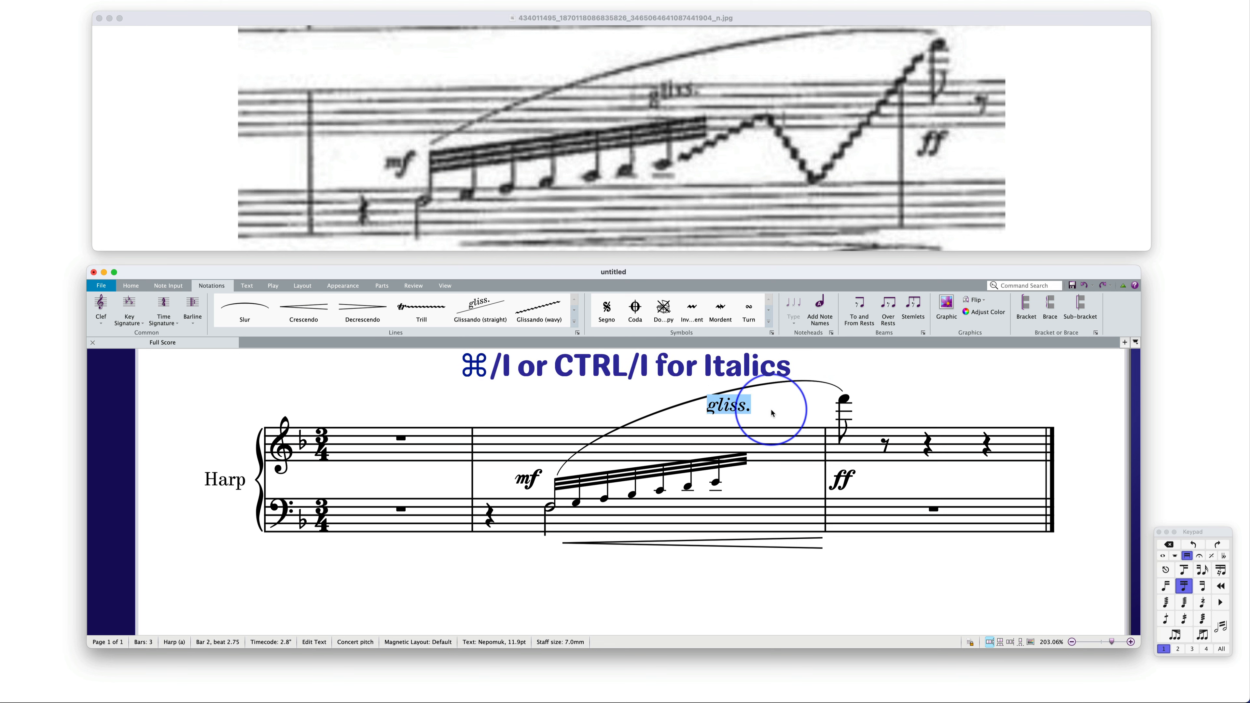
pyautogui.click(772, 413)
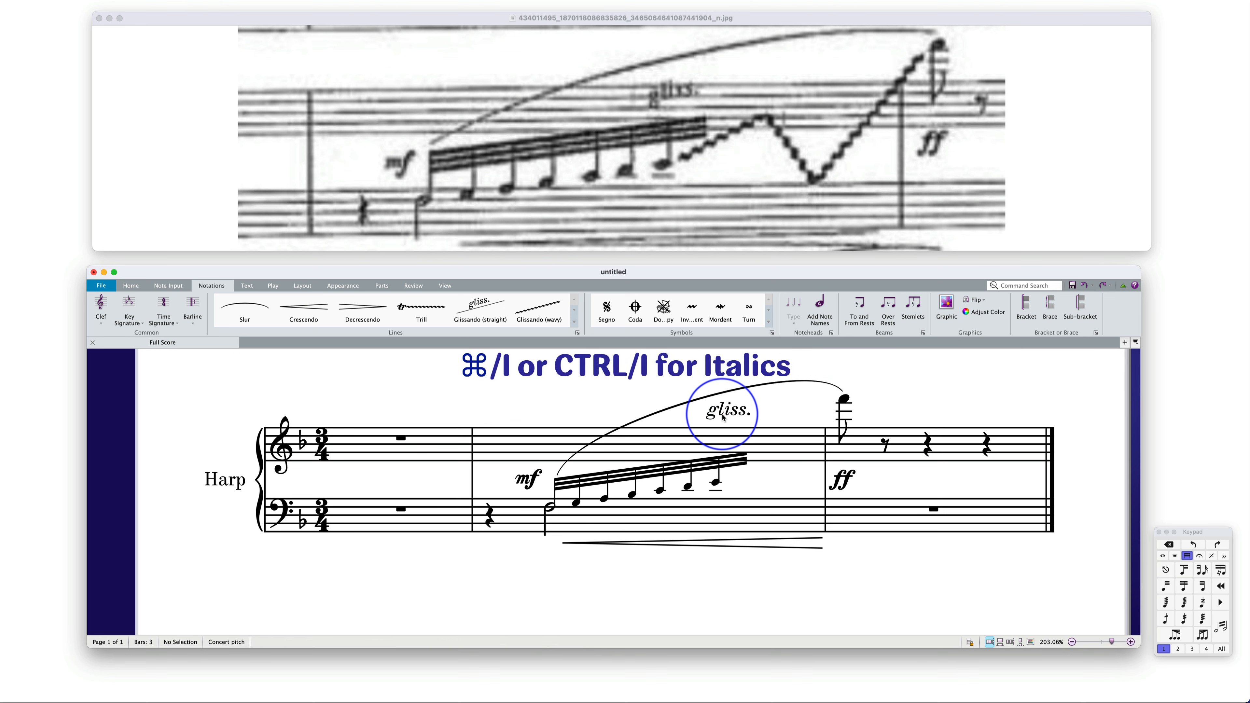
# Move the "gliss." text down to just above the beam and set its angle to 7 in the Inspector
pyautogui.click(720, 414)
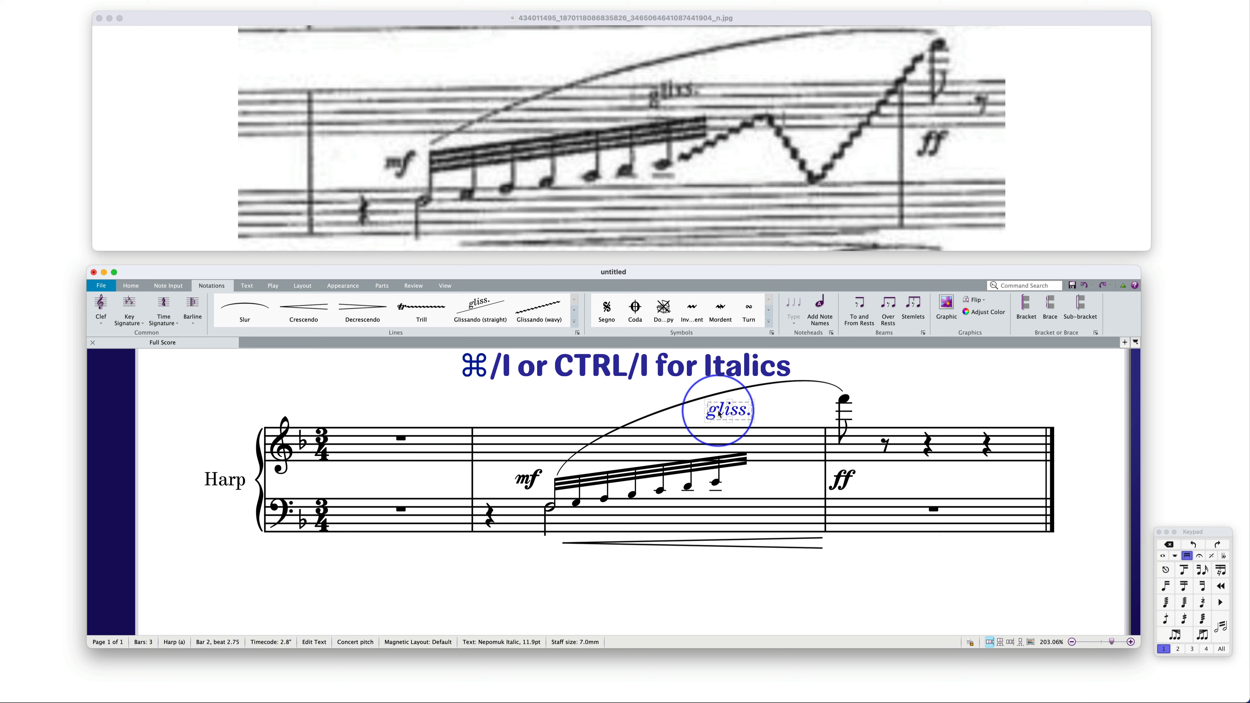
pyautogui.moveTo(719, 414); pyautogui.dragTo(722, 441)
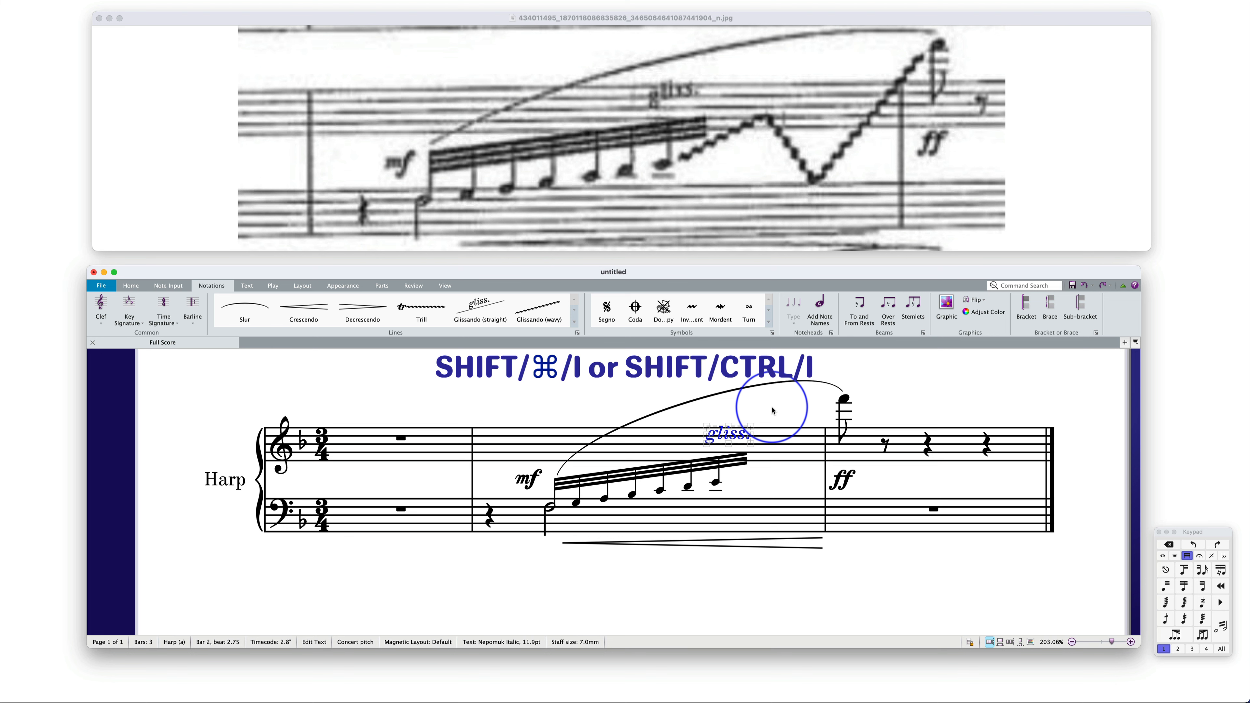
pyautogui.press('shift+super+i')
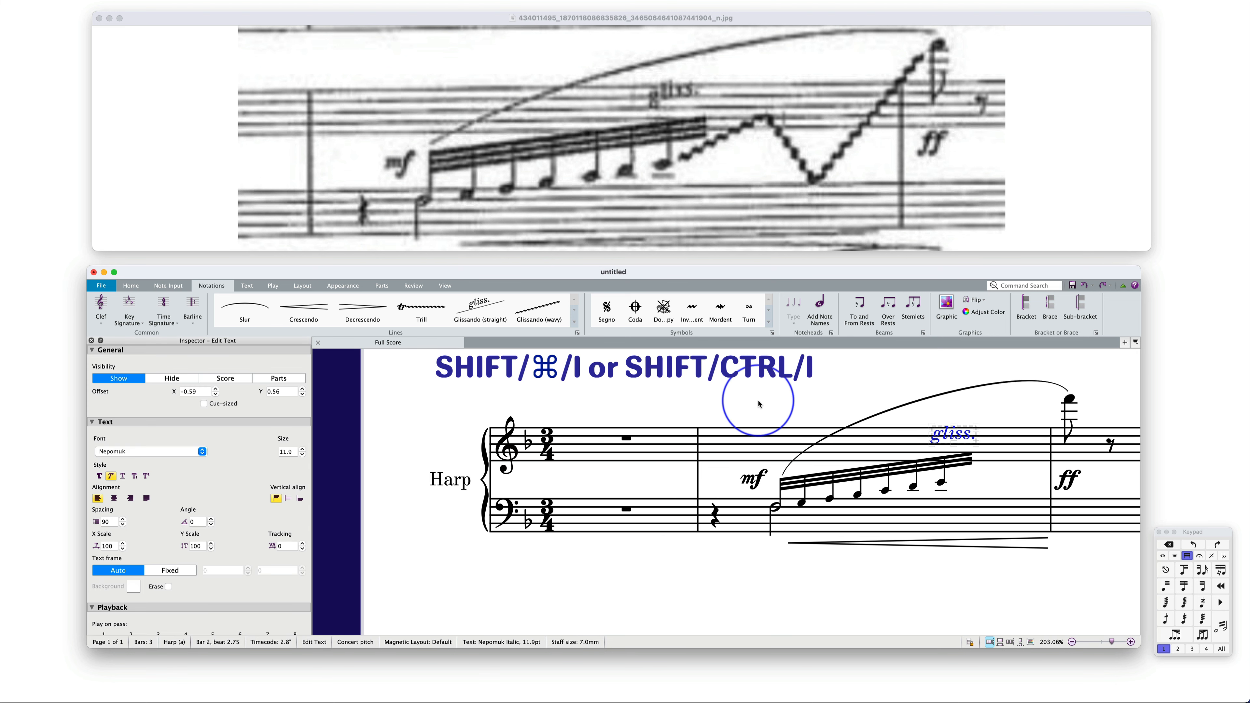
pyautogui.click(212, 519)
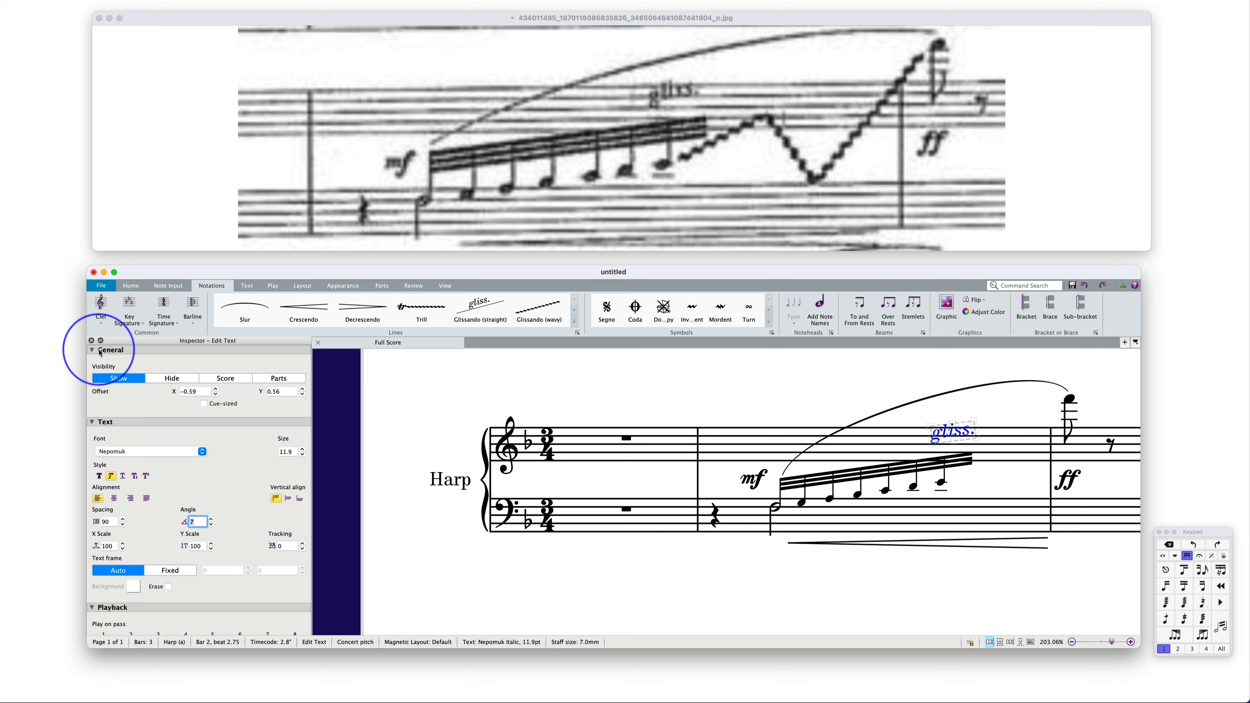
pyautogui.click(382, 442)
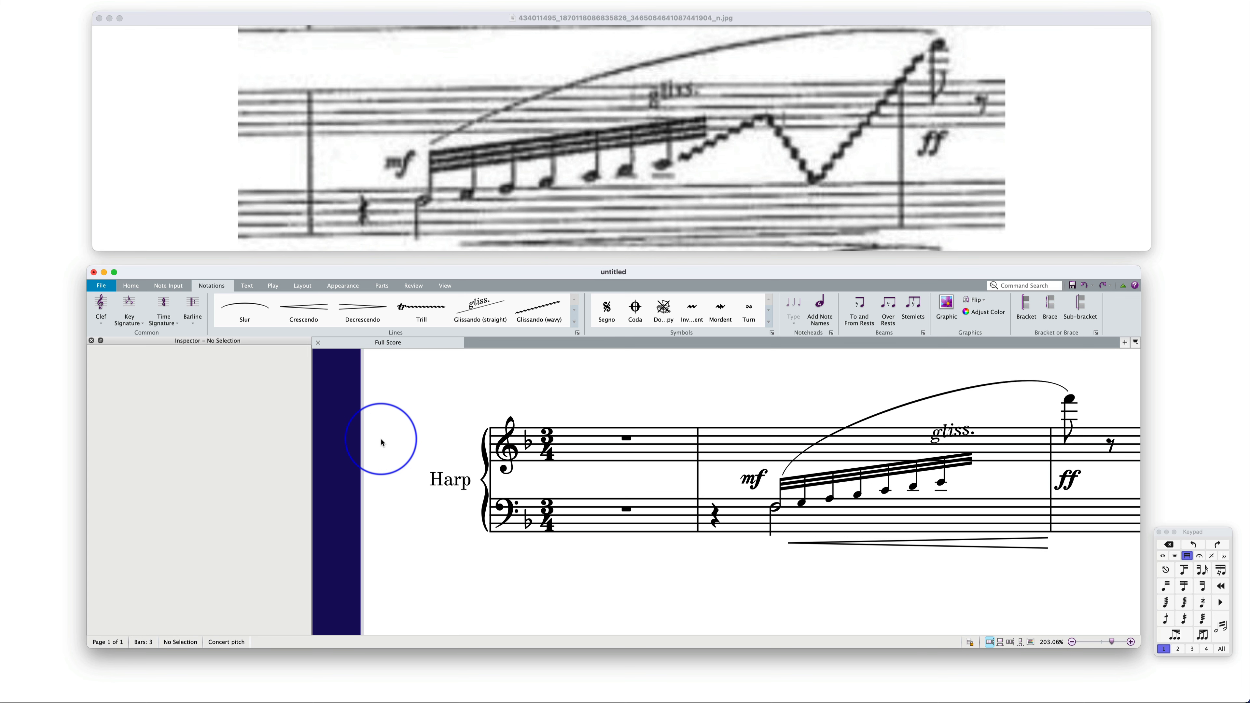
pyautogui.press('super+alt+i')
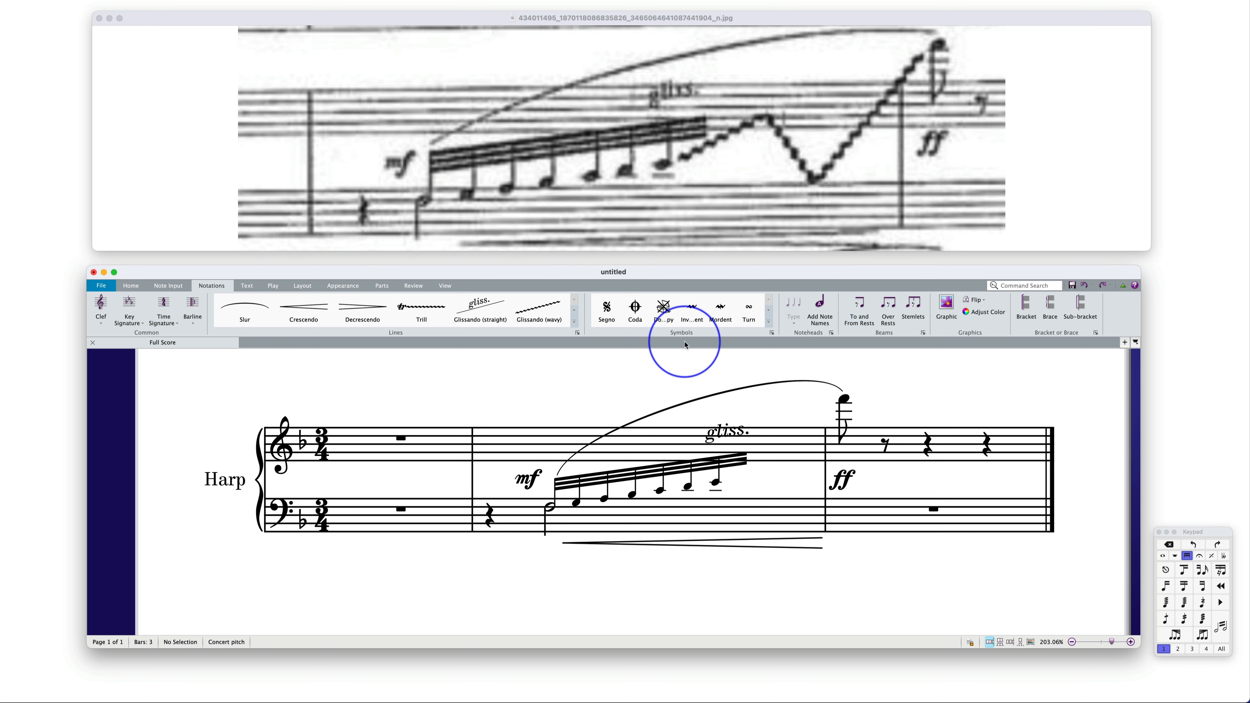
# Move the barline between bars 2 and 3 to the right to make room after the 32nd-note run
pyautogui.moveTo(825, 483); pyautogui.dragTo(895, 480)
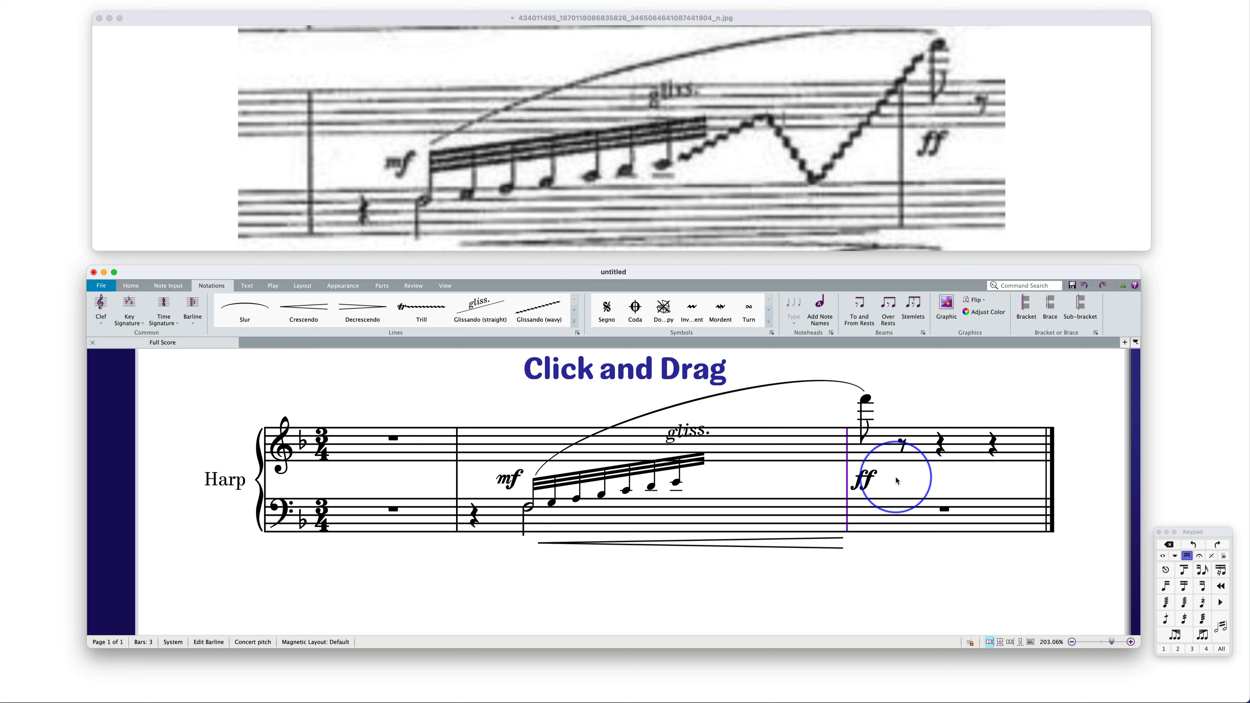
pyautogui.moveTo(896, 481); pyautogui.dragTo(905, 480)
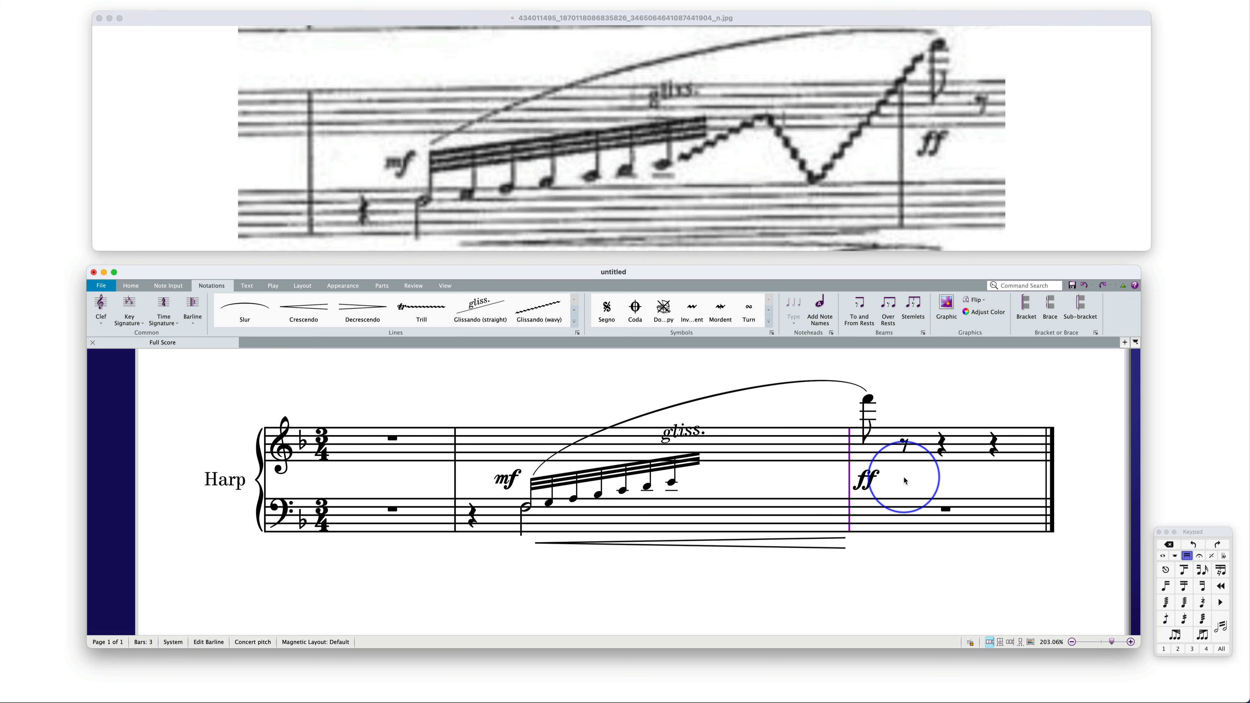
pyautogui.click(646, 399)
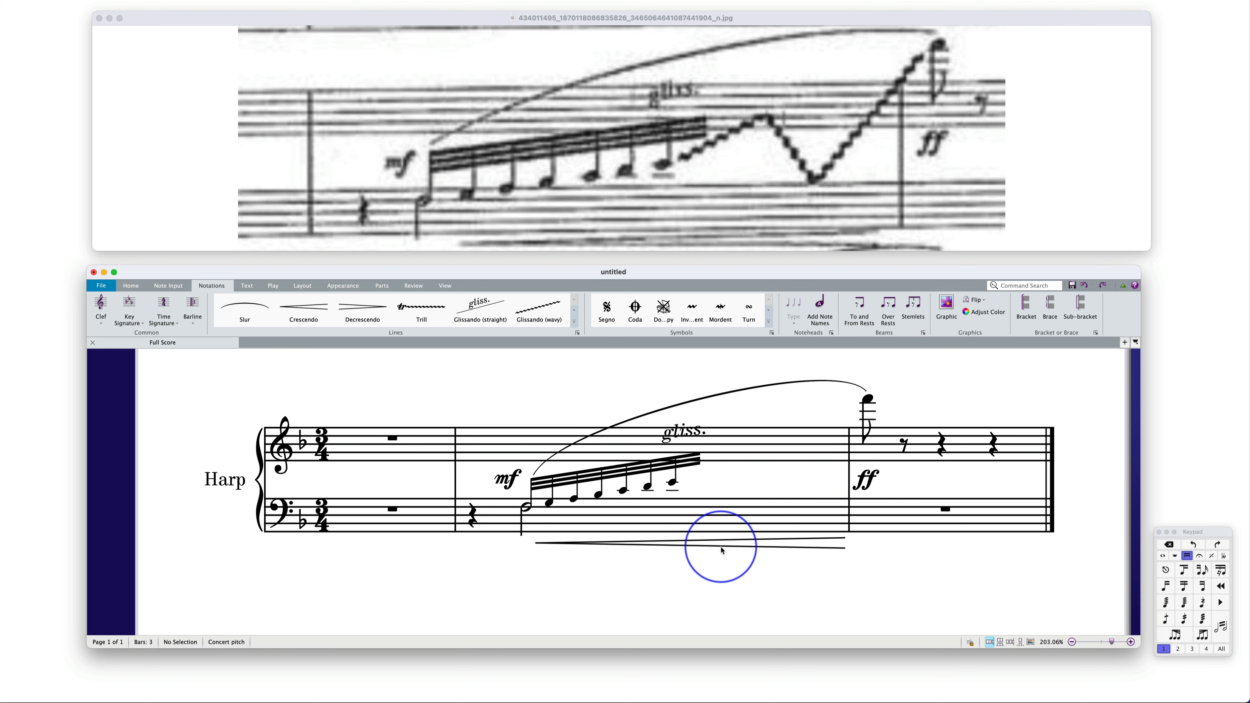
# Add a wavy glissando line at the hidden quarter rest on beat 3 of bar 2 in the treble staff
pyautogui.click(745, 451)
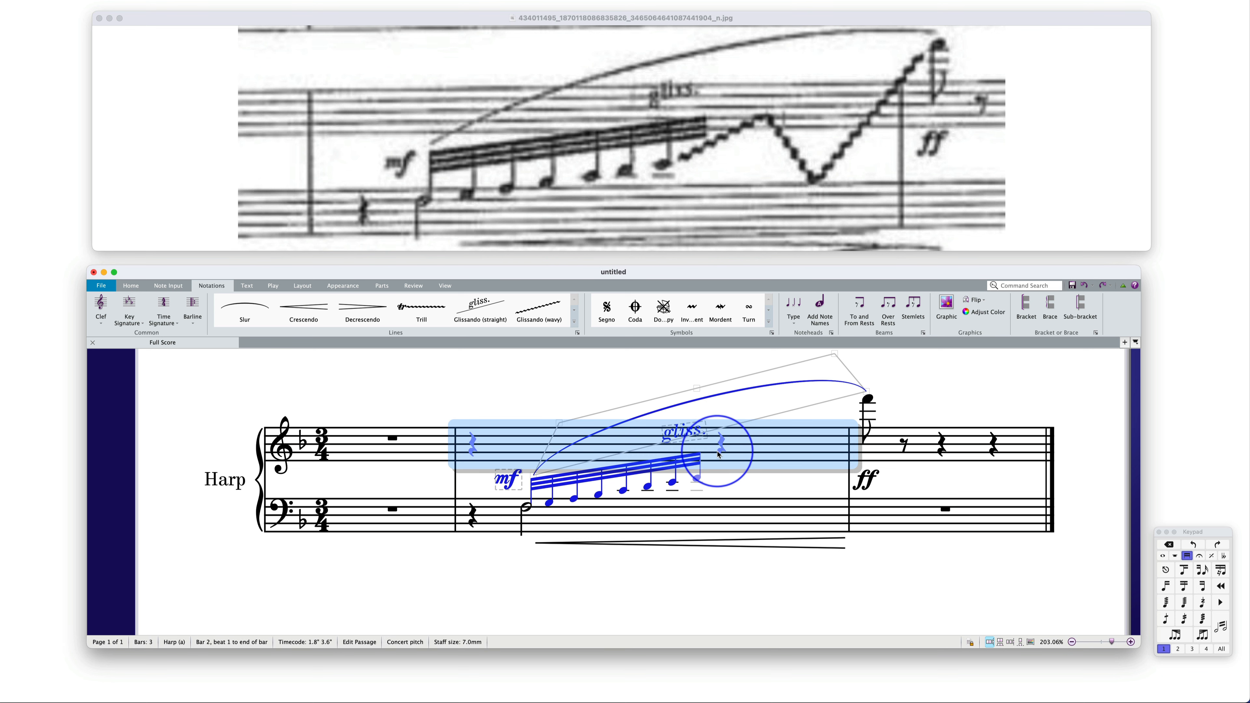
pyautogui.click(722, 447)
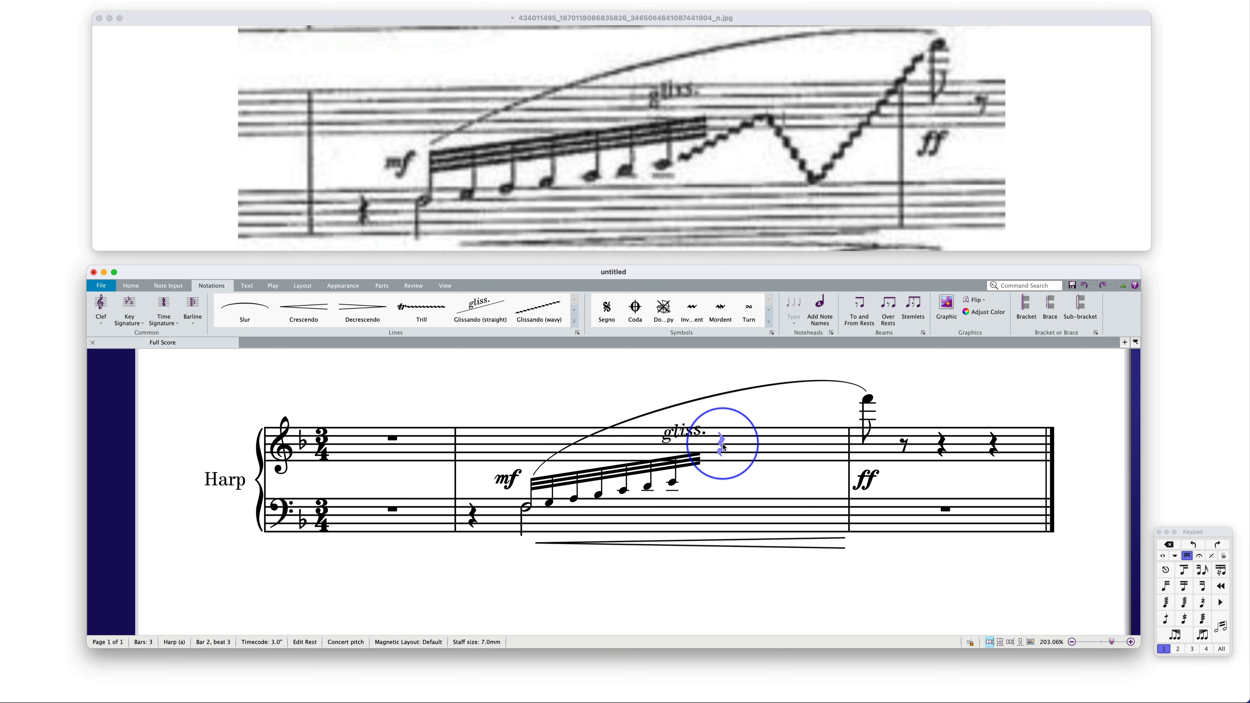
pyautogui.press('l')
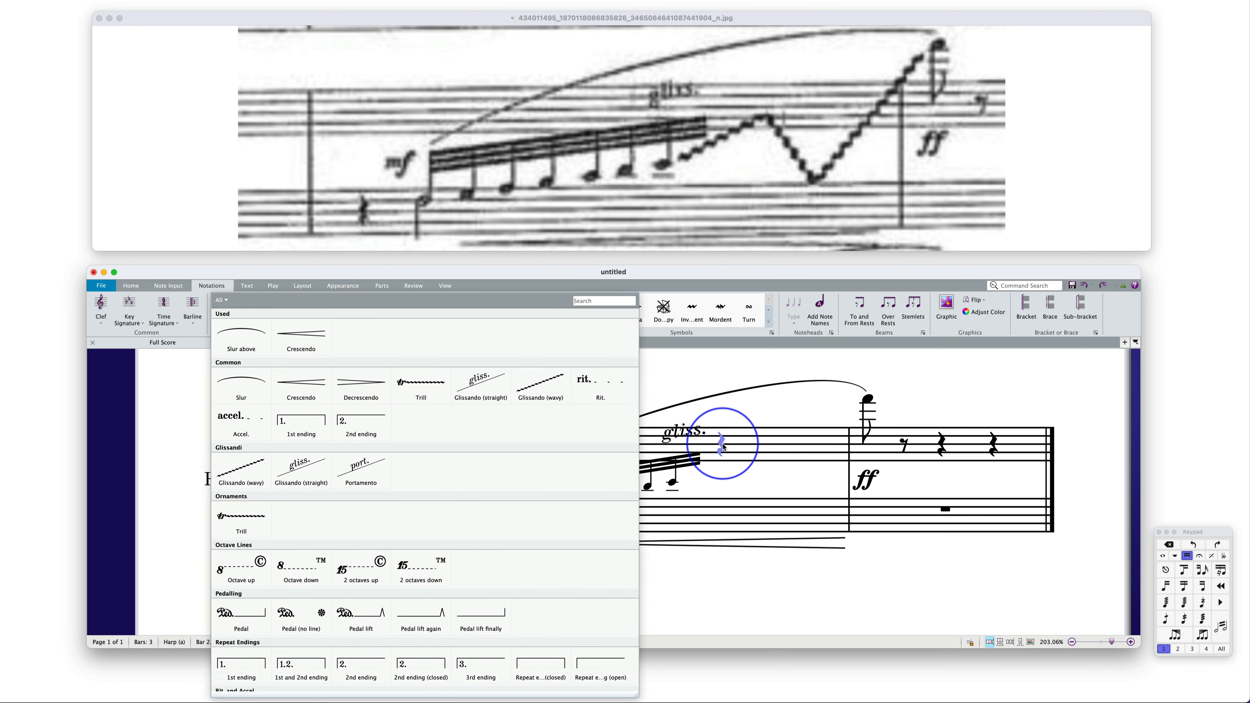
pyautogui.click(531, 390)
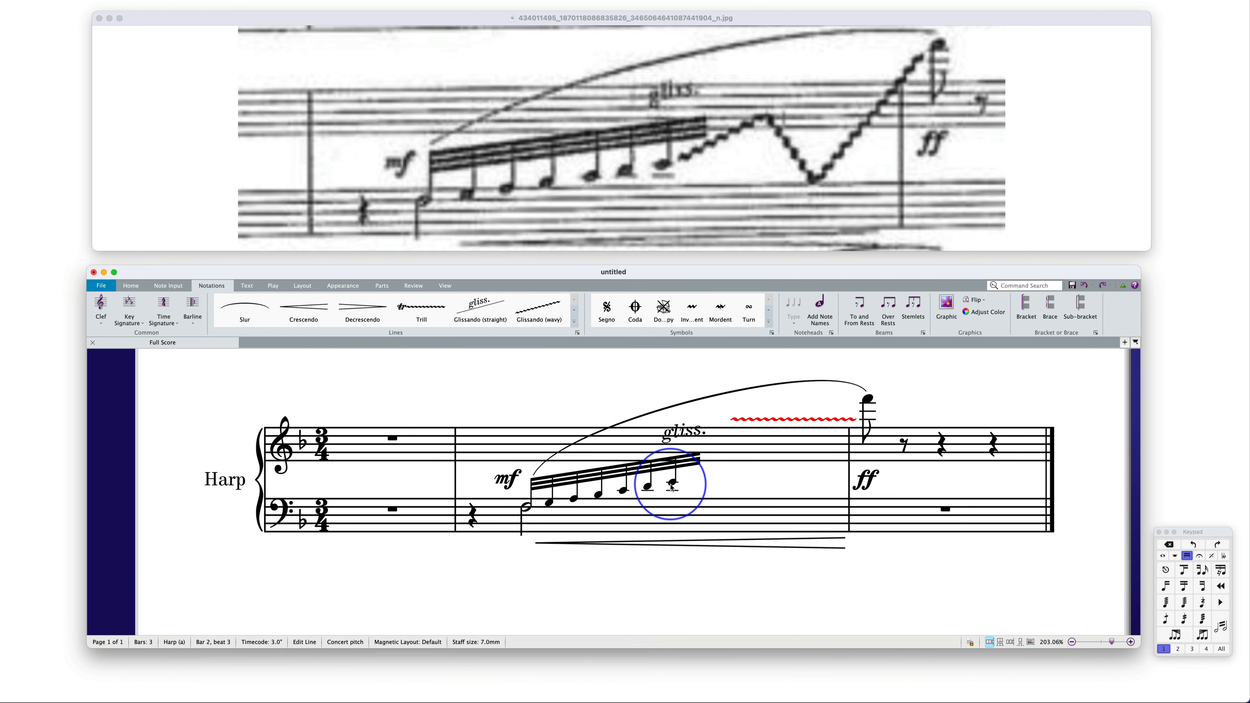
# Try to attach a wavy glissando line to the seventh note of the run, then delete it
pyautogui.click(672, 485)
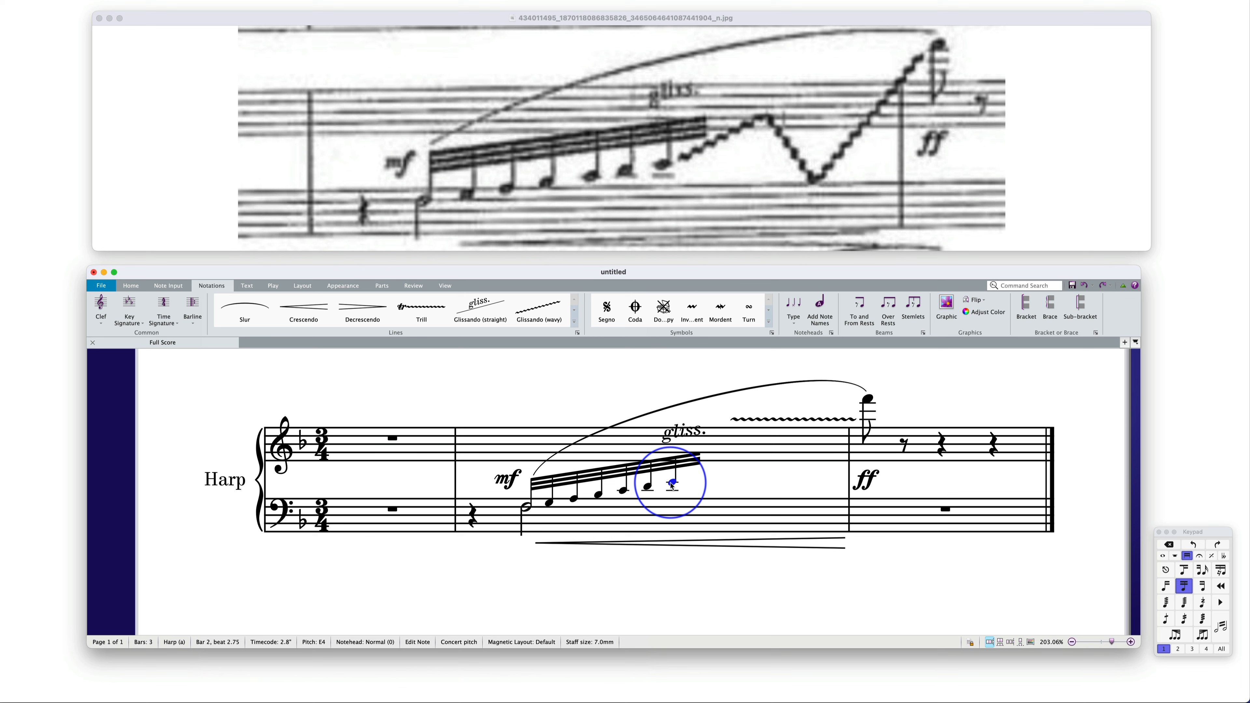
pyautogui.press('l')
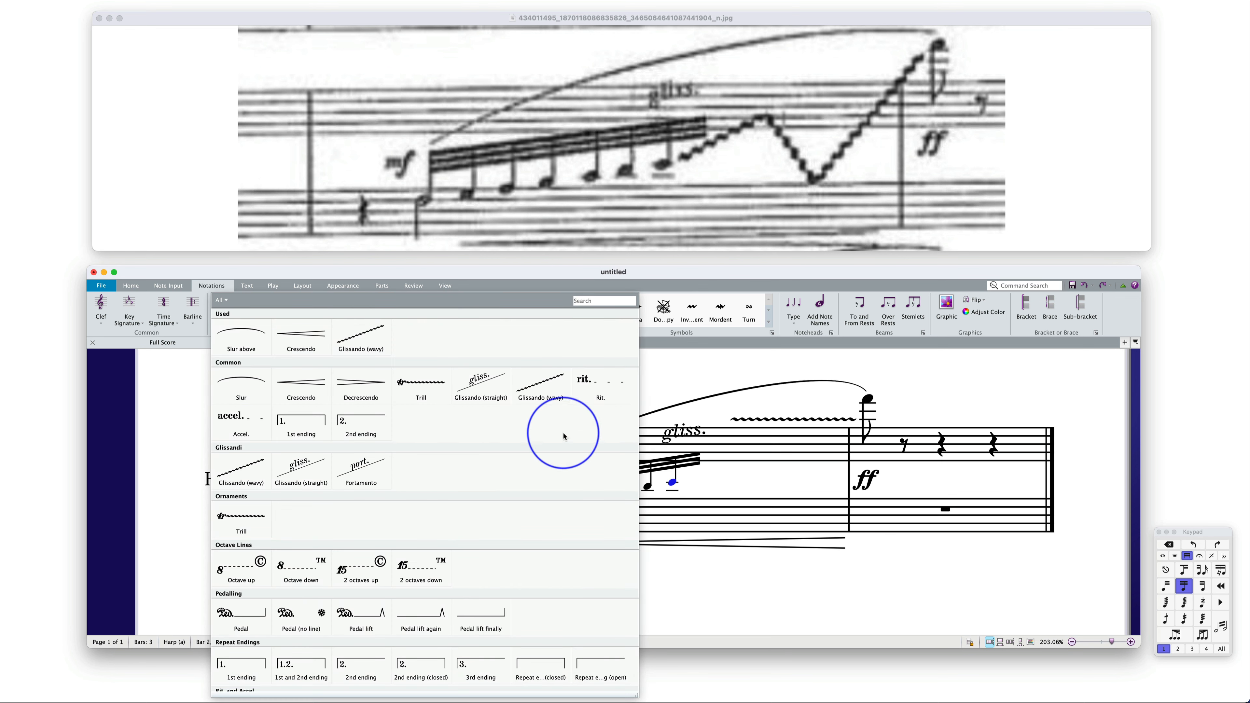
pyautogui.click(545, 368)
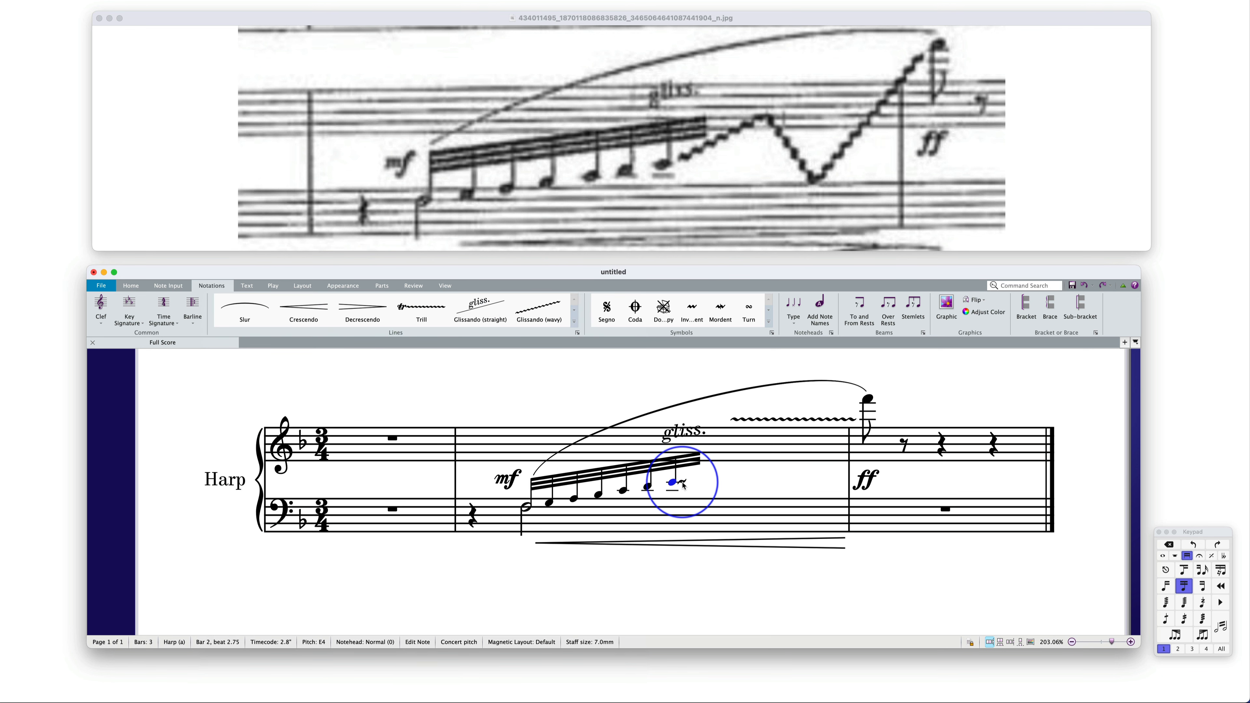
pyautogui.moveTo(685, 486); pyautogui.dragTo(711, 473)
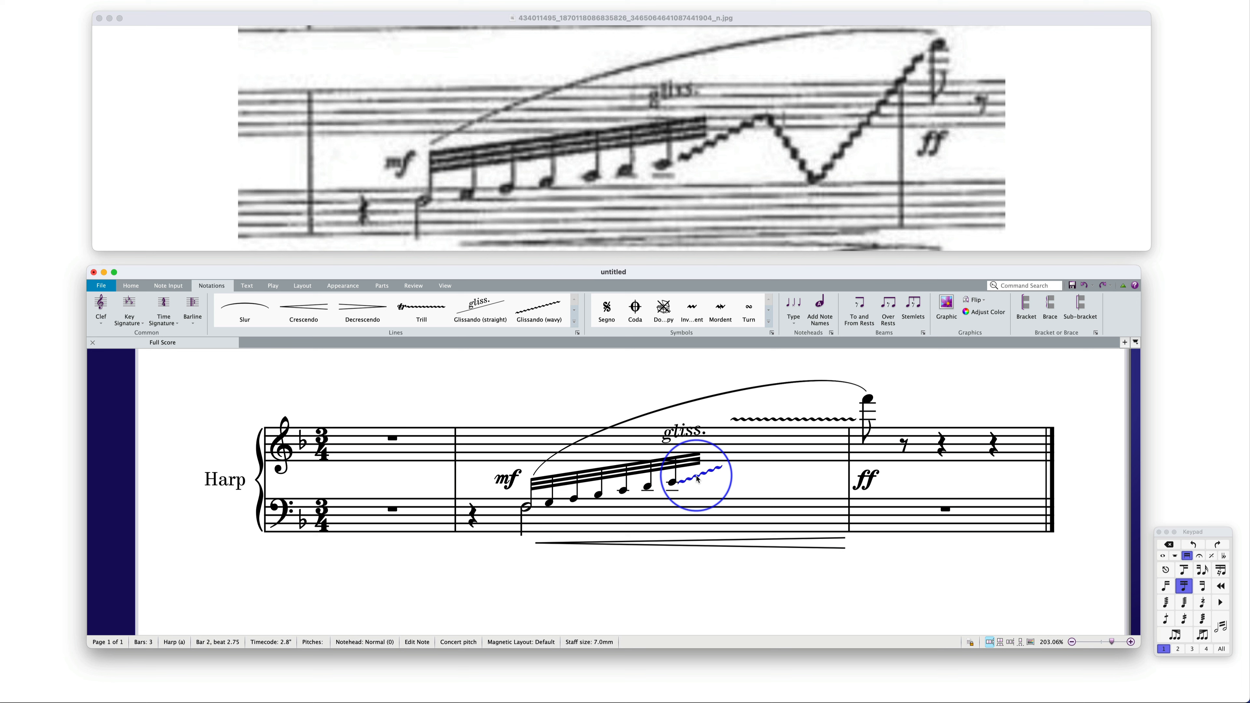
pyautogui.press('Delete')
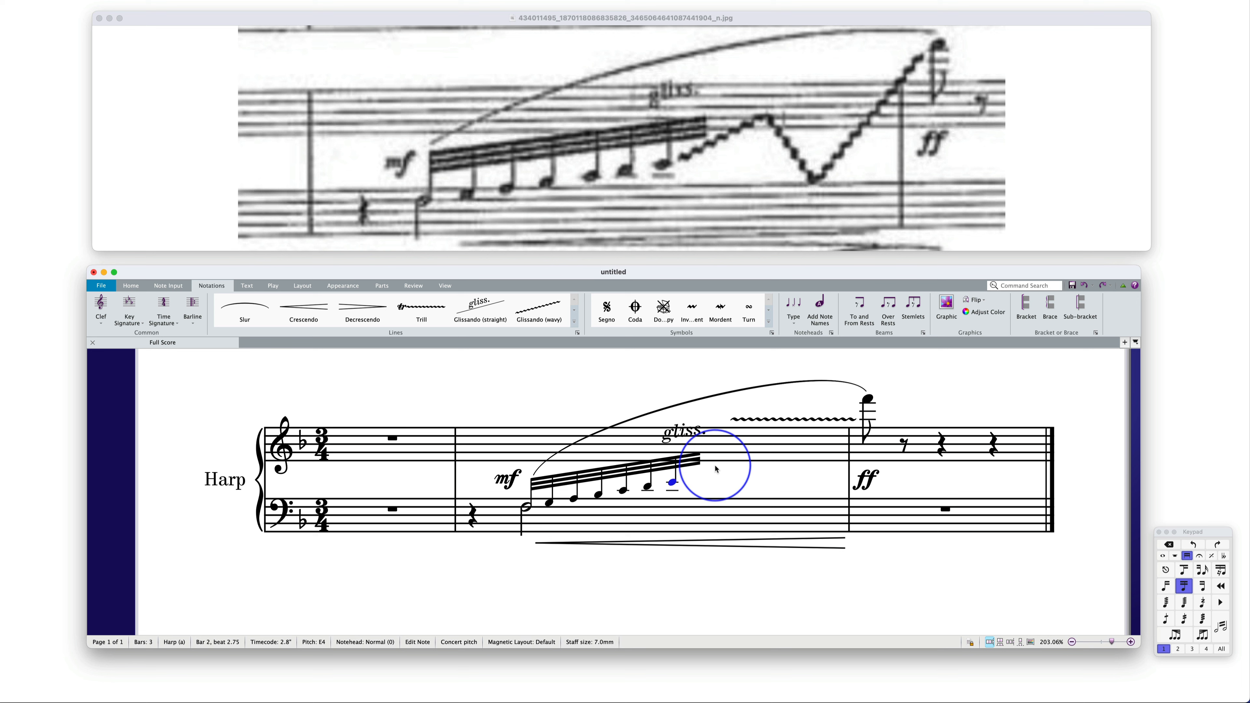
# Reposition the wavy glissando line from beat 3 so it rises from the seventh note of the run into the treble staff
pyautogui.click(715, 458)
pyautogui.click(720, 447)
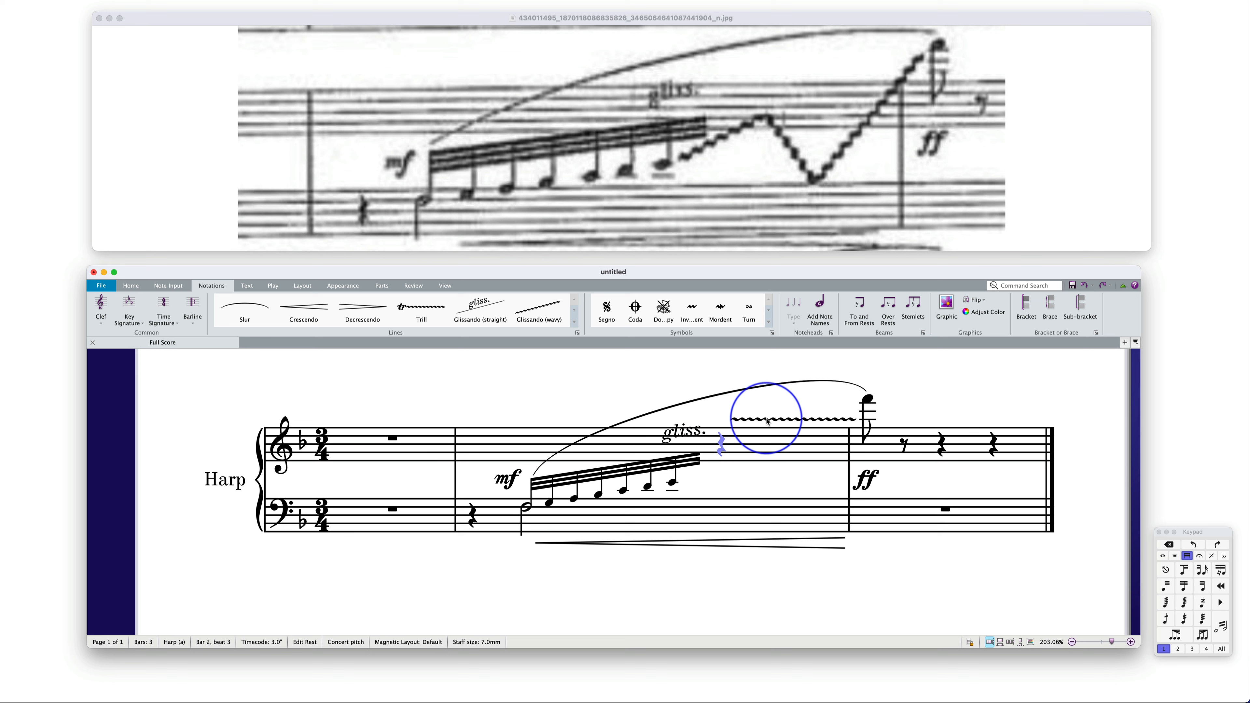
pyautogui.click(764, 420)
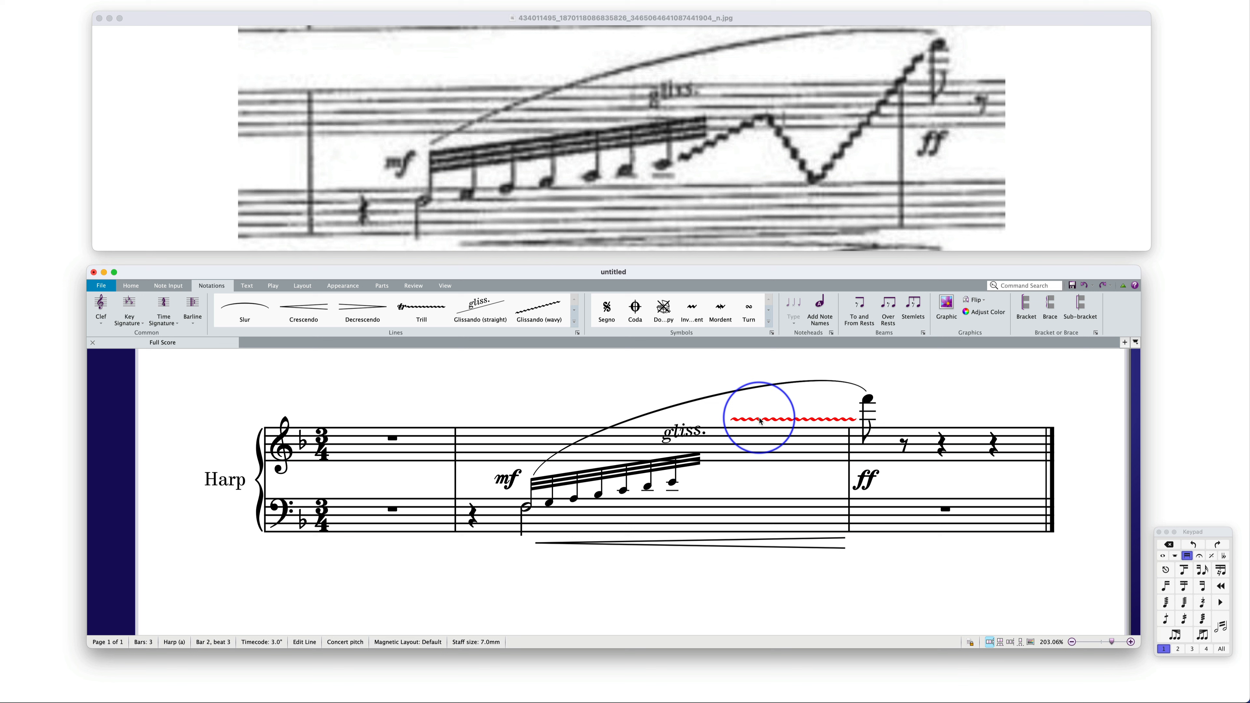
pyautogui.moveTo(760, 422)
pyautogui.mouseDown()
pyautogui.moveTo(734, 481)
pyautogui.moveTo(712, 479)
pyautogui.mouseUp()
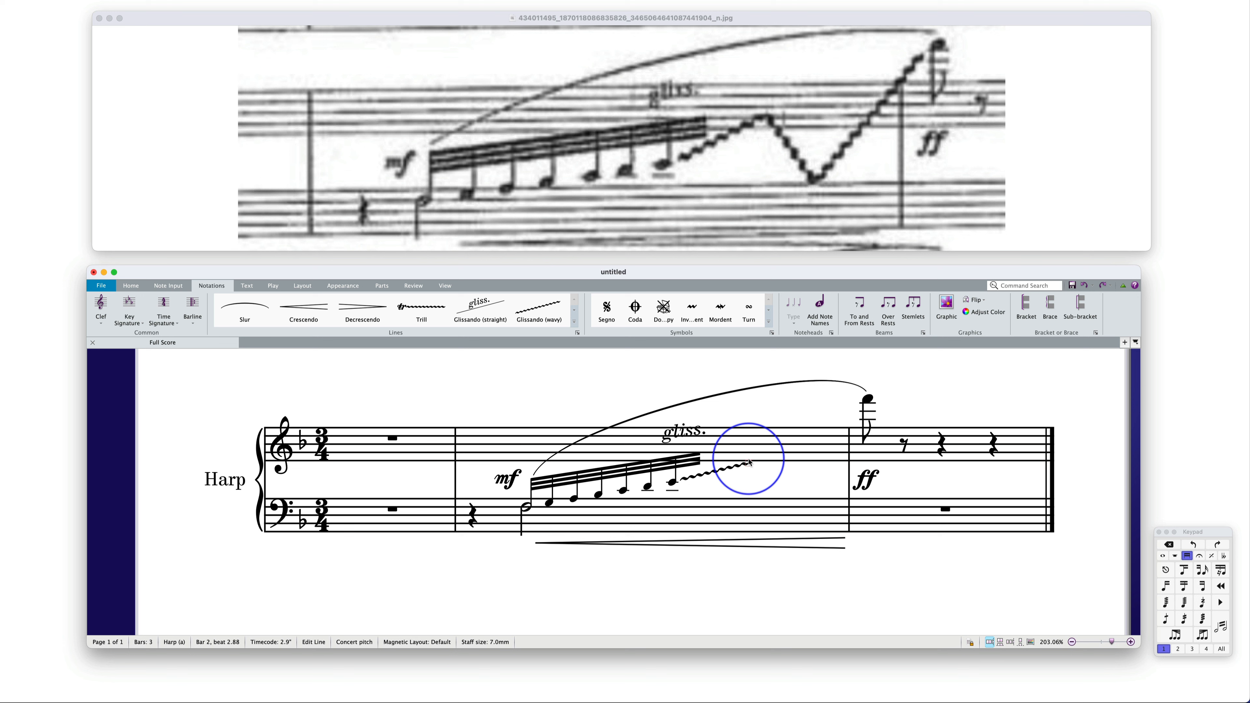
pyautogui.moveTo(739, 458); pyautogui.dragTo(737, 452)
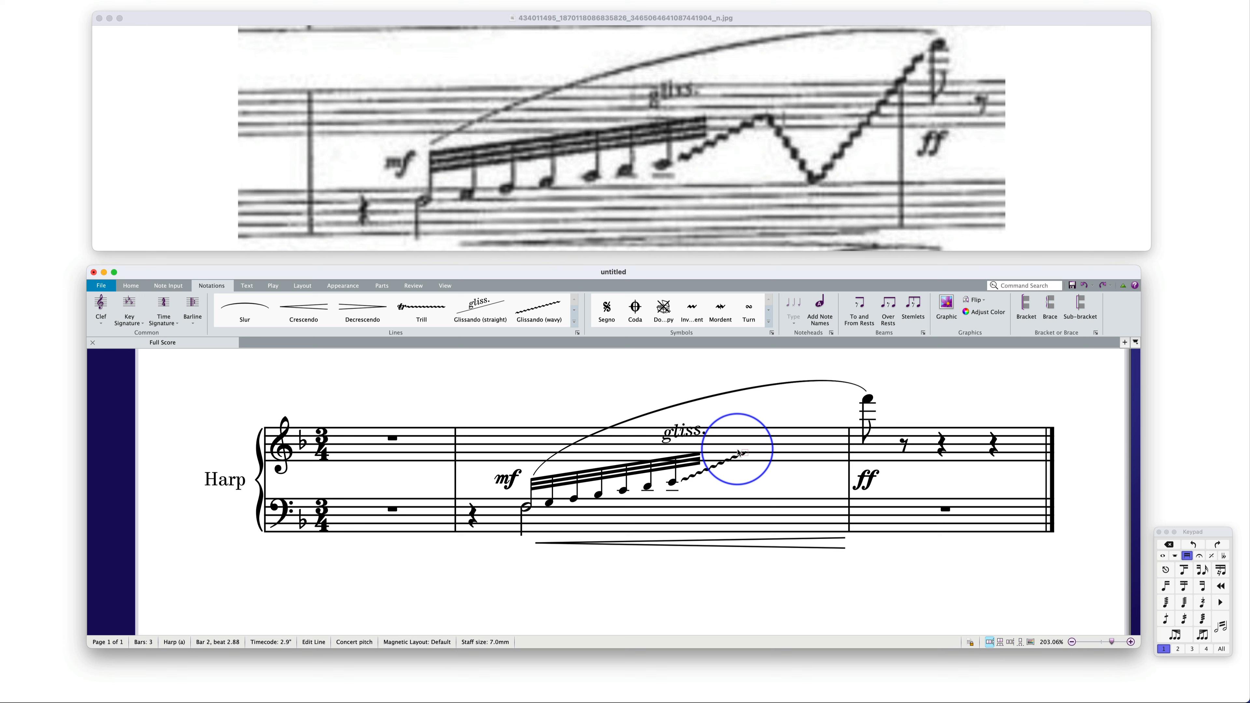
pyautogui.moveTo(739, 452); pyautogui.dragTo(747, 452)
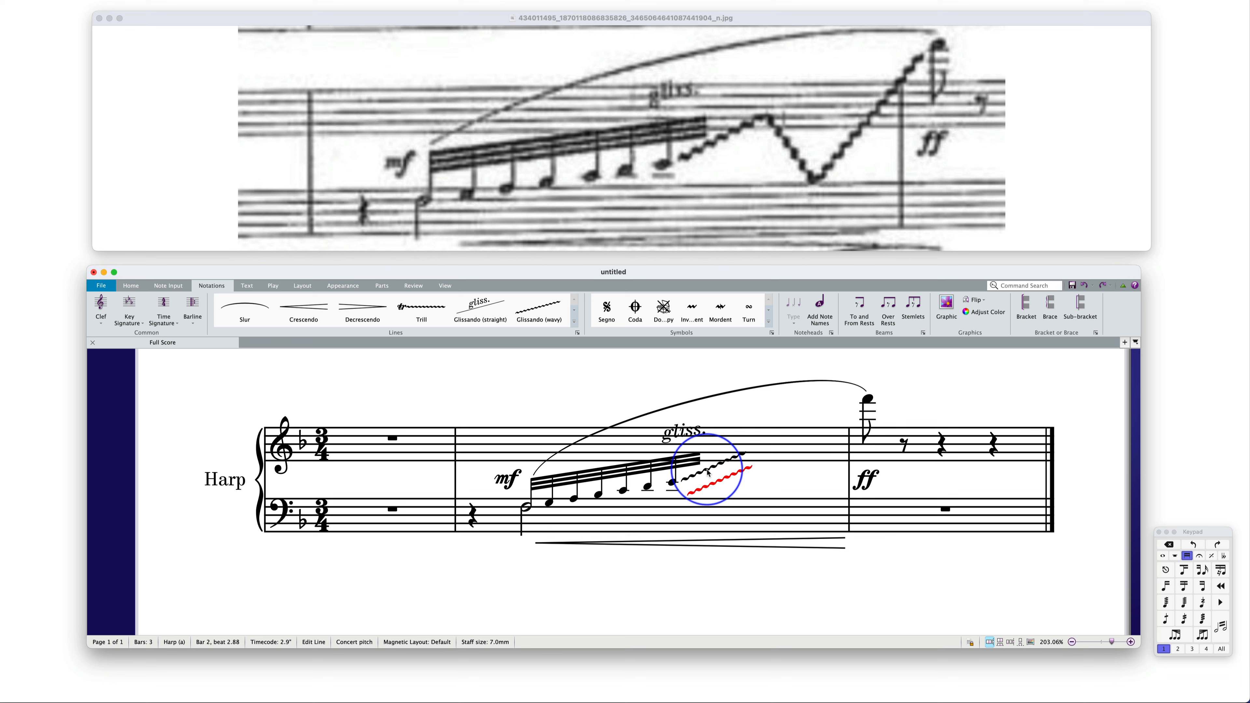
# Place a copy of the wavy line descending from the first line's peak to the bass staff, with its Magnetic Layout off
pyautogui.moveTo(730, 477)
pyautogui.mouseDown()
pyautogui.moveTo(810, 457)
pyautogui.moveTo(746, 451)
pyautogui.mouseUp()
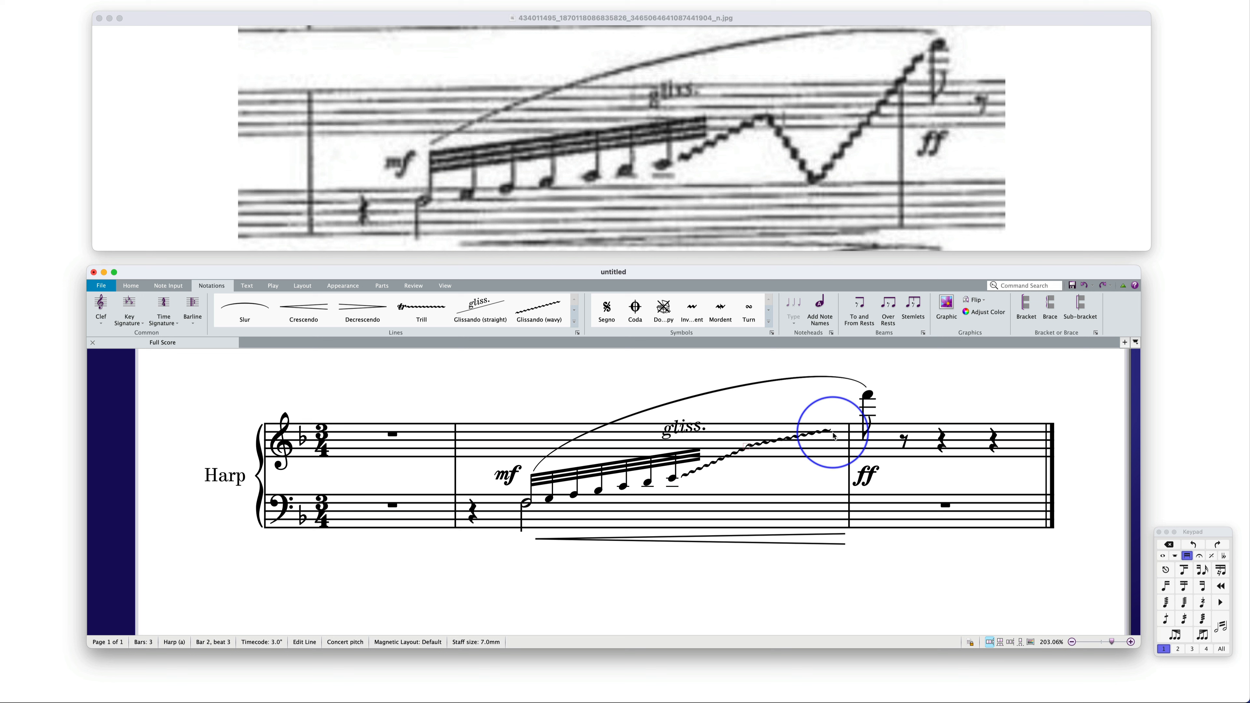
pyautogui.moveTo(829, 428); pyautogui.dragTo(799, 498)
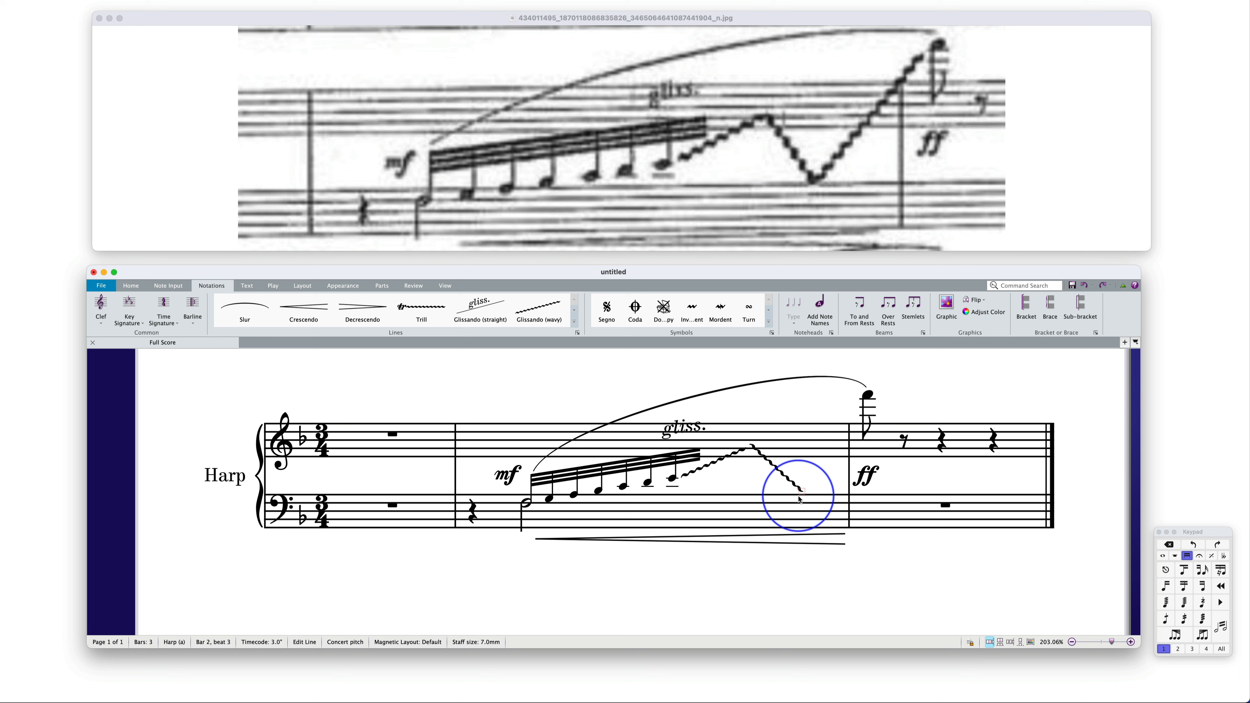
pyautogui.click(783, 486)
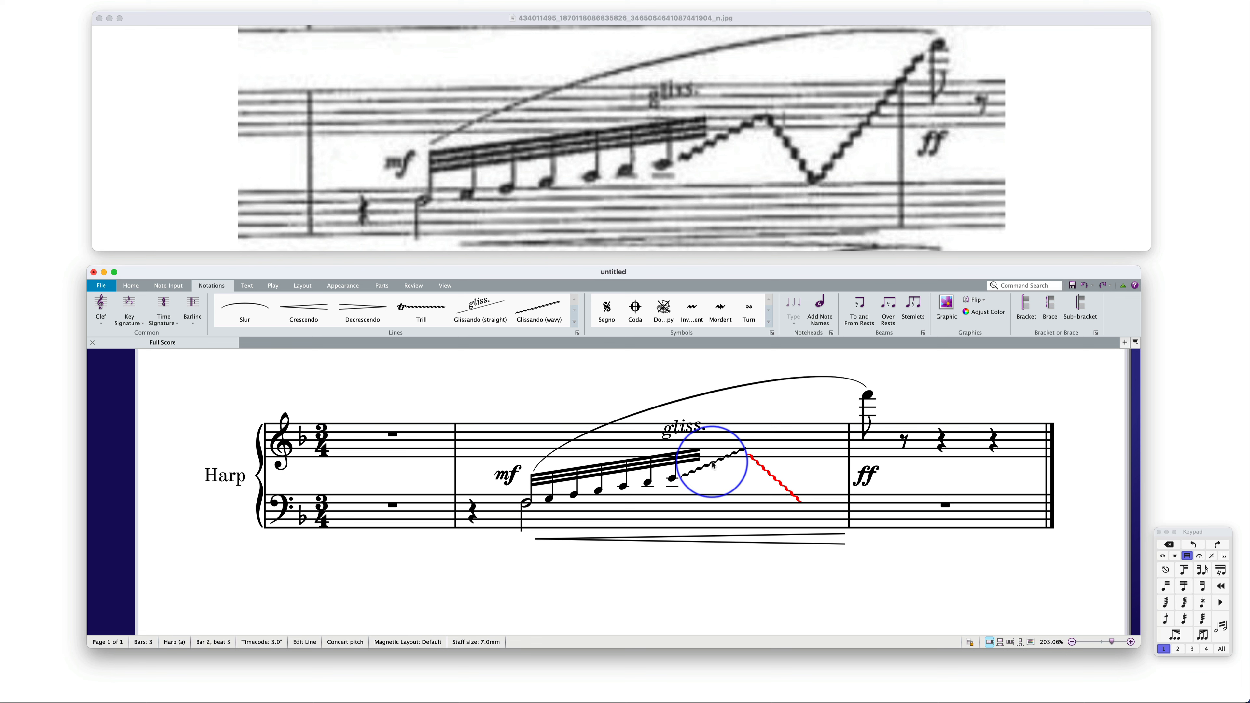
pyautogui.click(308, 288)
pyautogui.click(544, 322)
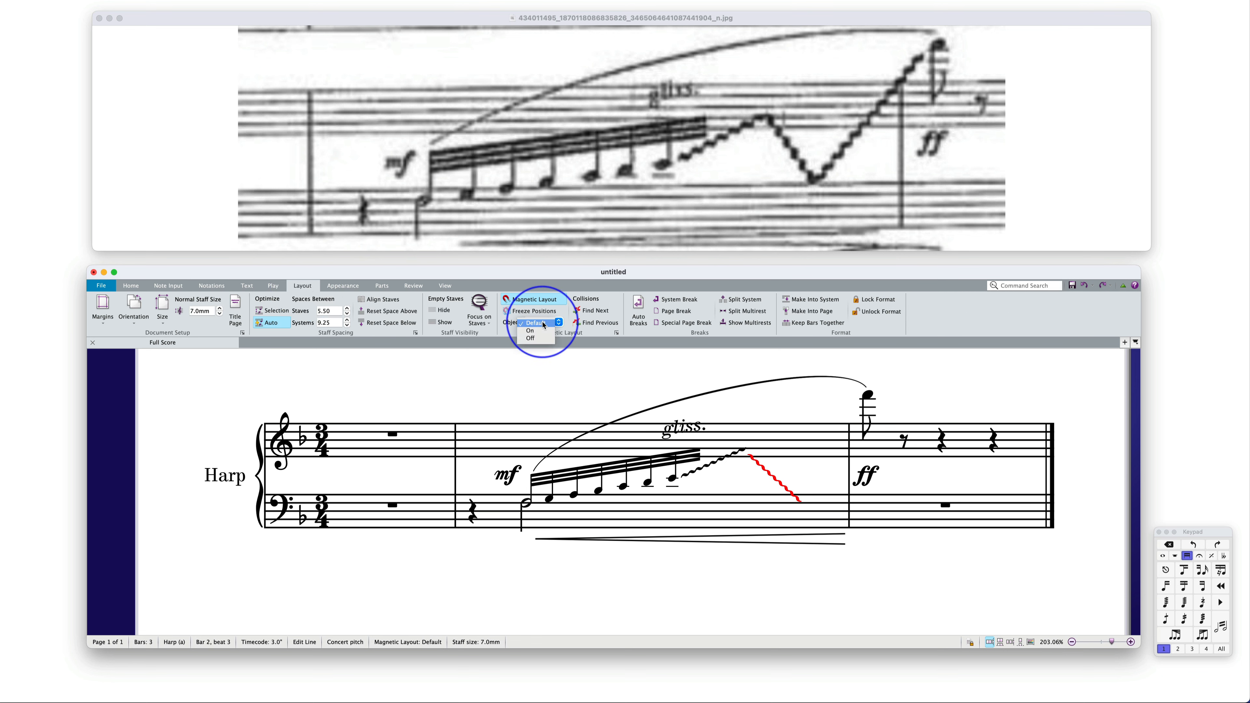
pyautogui.click(534, 340)
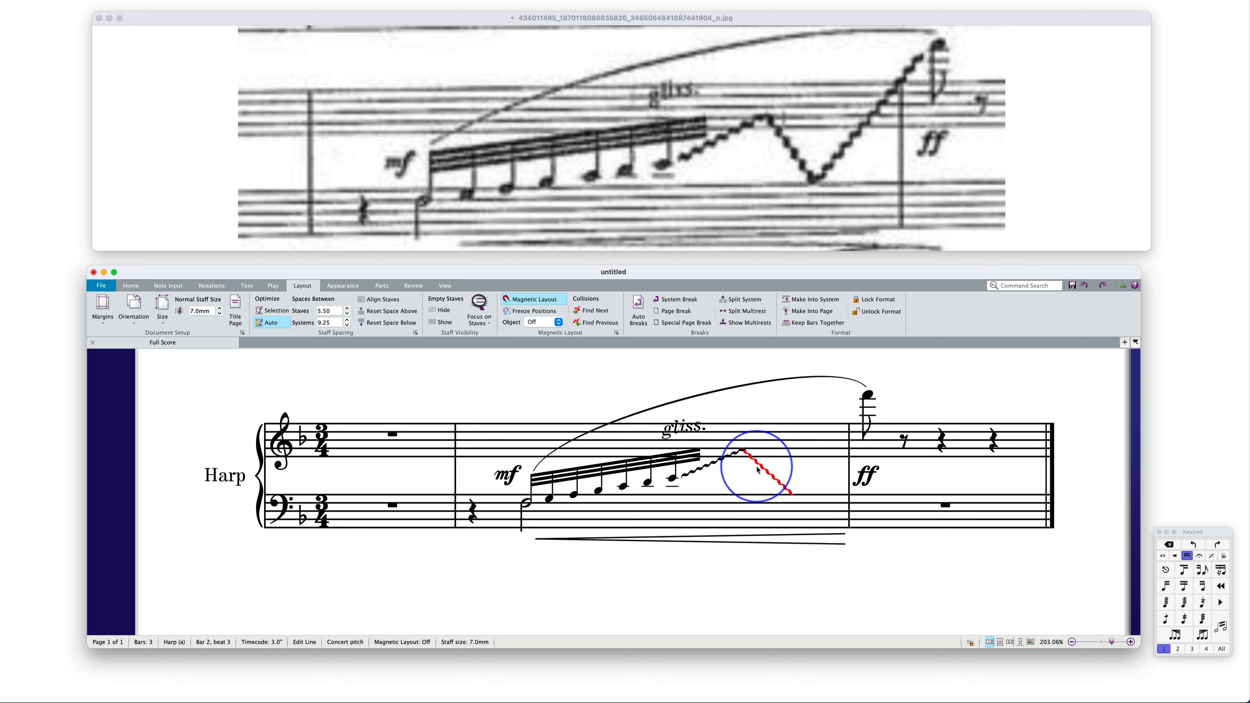
pyautogui.press('Escape')
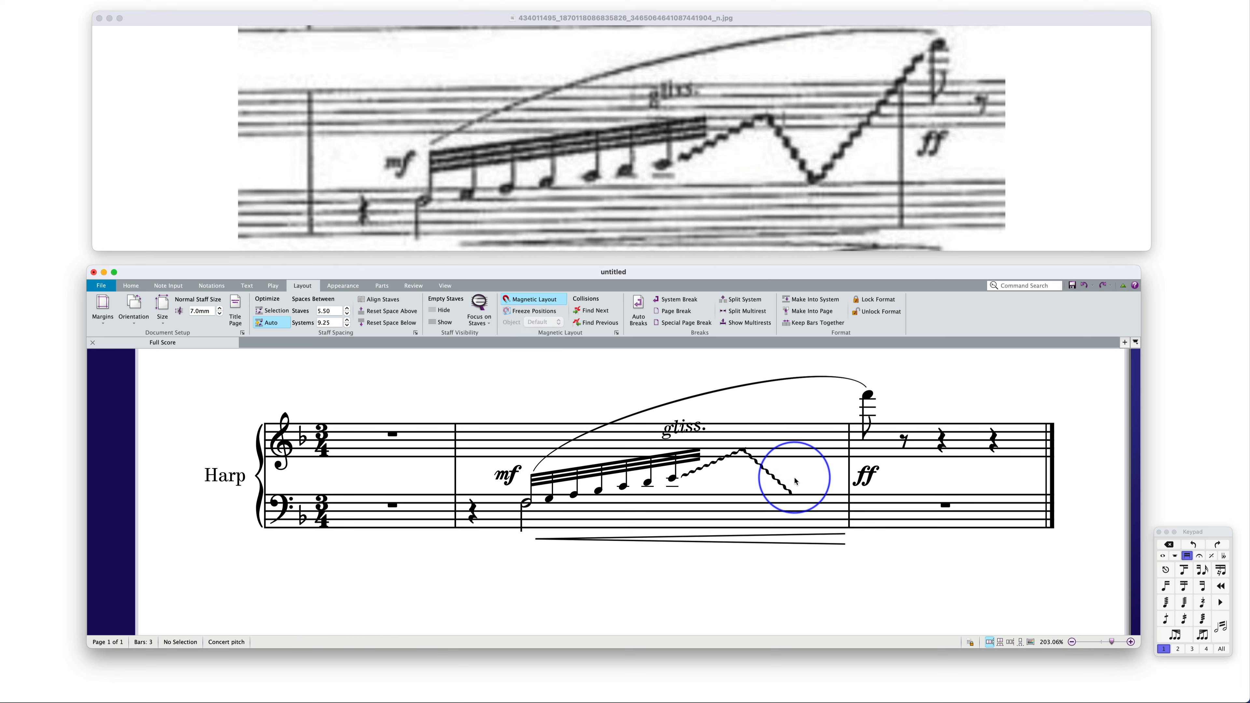
# Copy the descending wavy line and angle the copy upward from its lower end to the high eighth note in bar 3
pyautogui.click(779, 482)
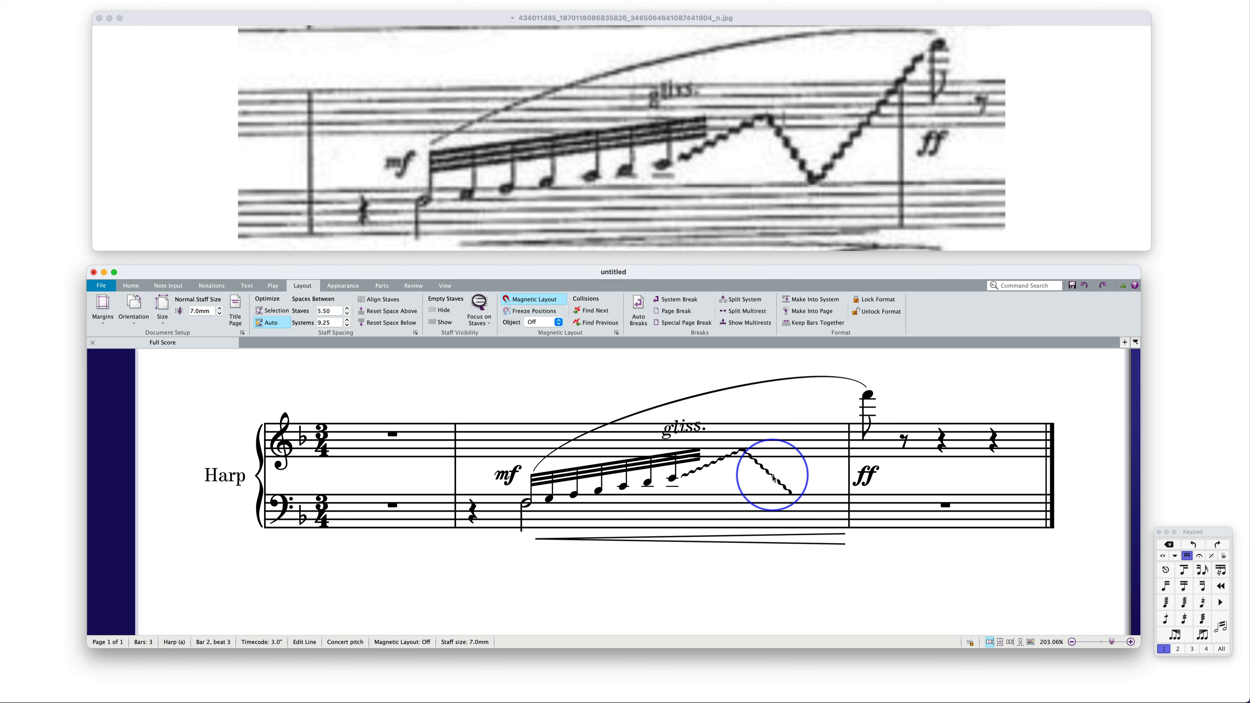
pyautogui.moveTo(783, 476); pyautogui.dragTo(850, 404)
pyautogui.moveTo(779, 450); pyautogui.dragTo(796, 495)
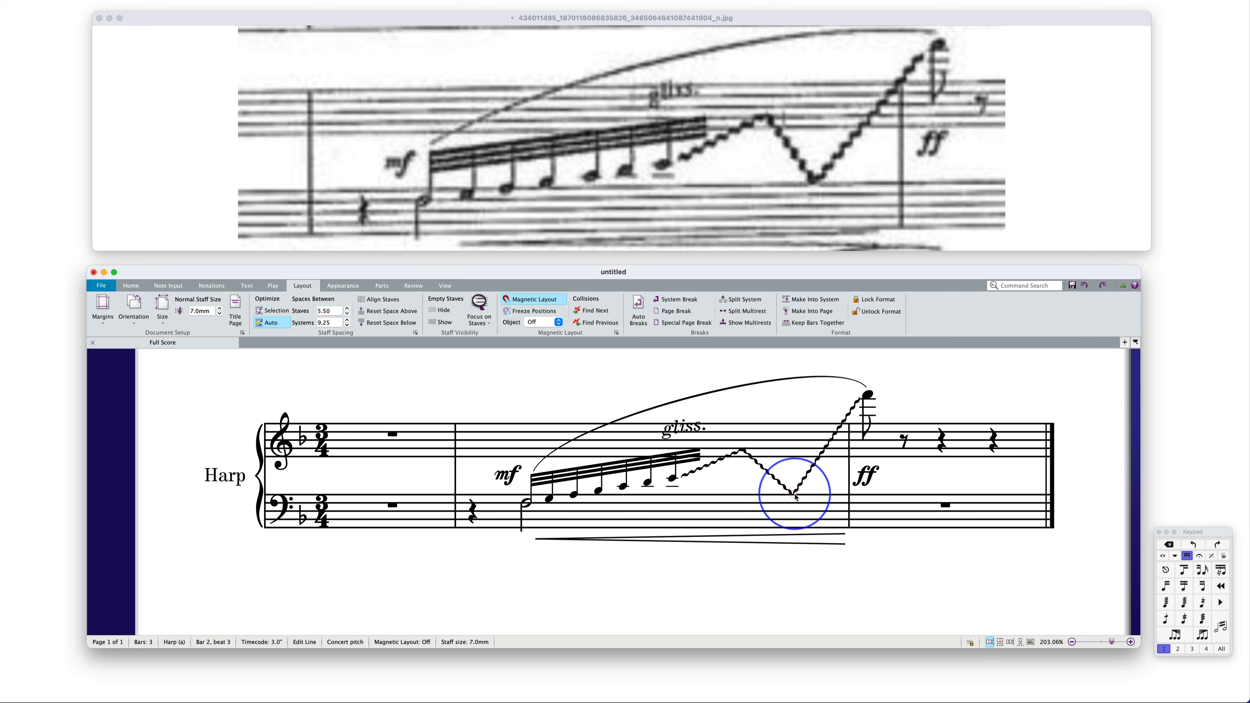
pyautogui.click(612, 396)
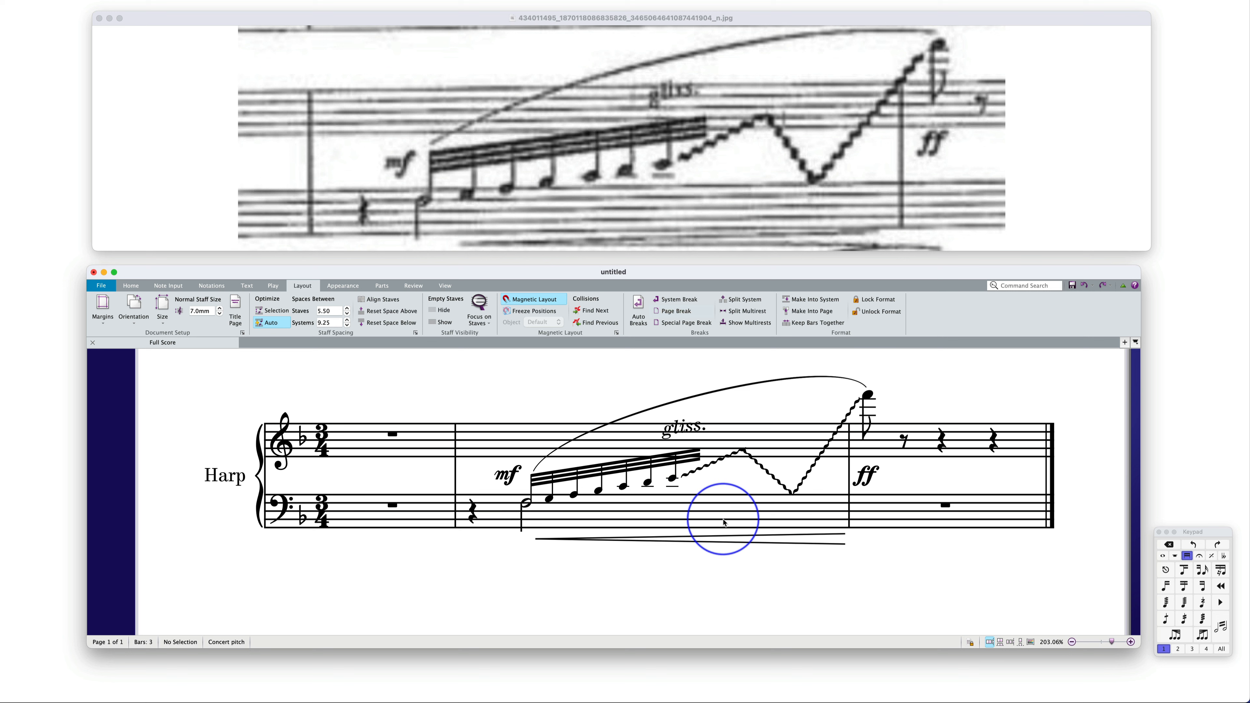
# Try moving the bass staff further below the treble staff, then undo the move
pyautogui.click(710, 522)
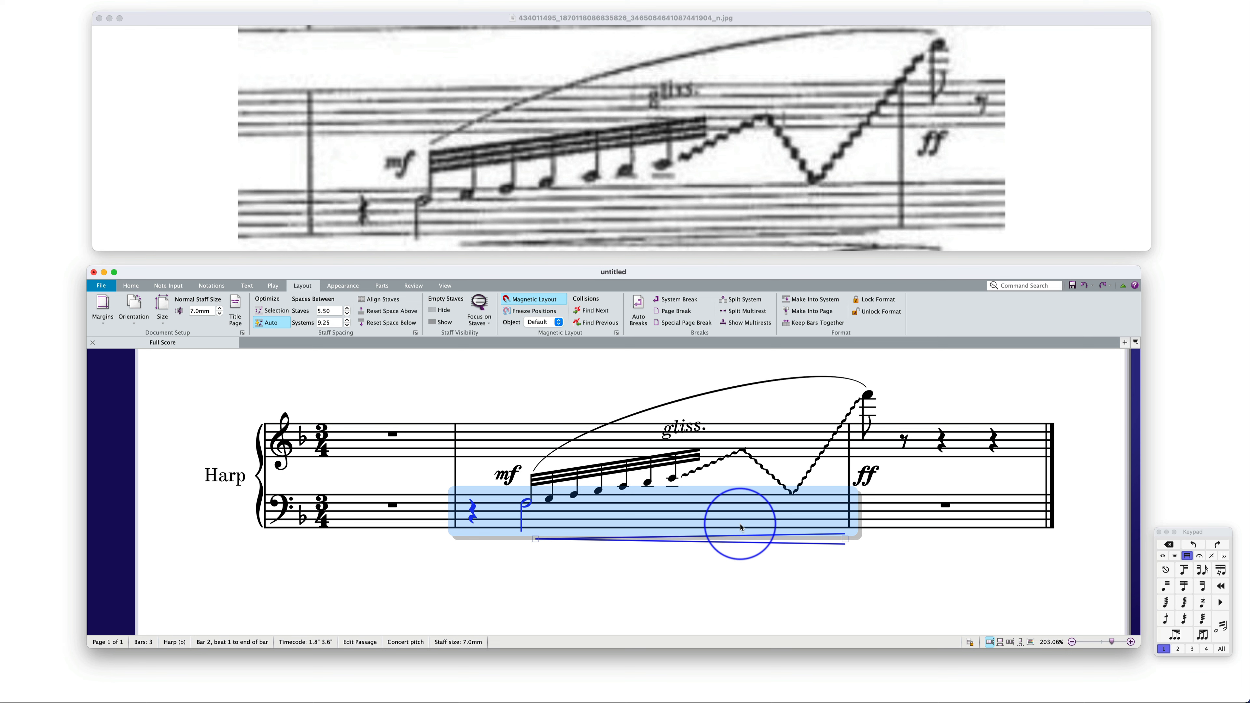
pyautogui.moveTo(733, 521); pyautogui.dragTo(728, 580)
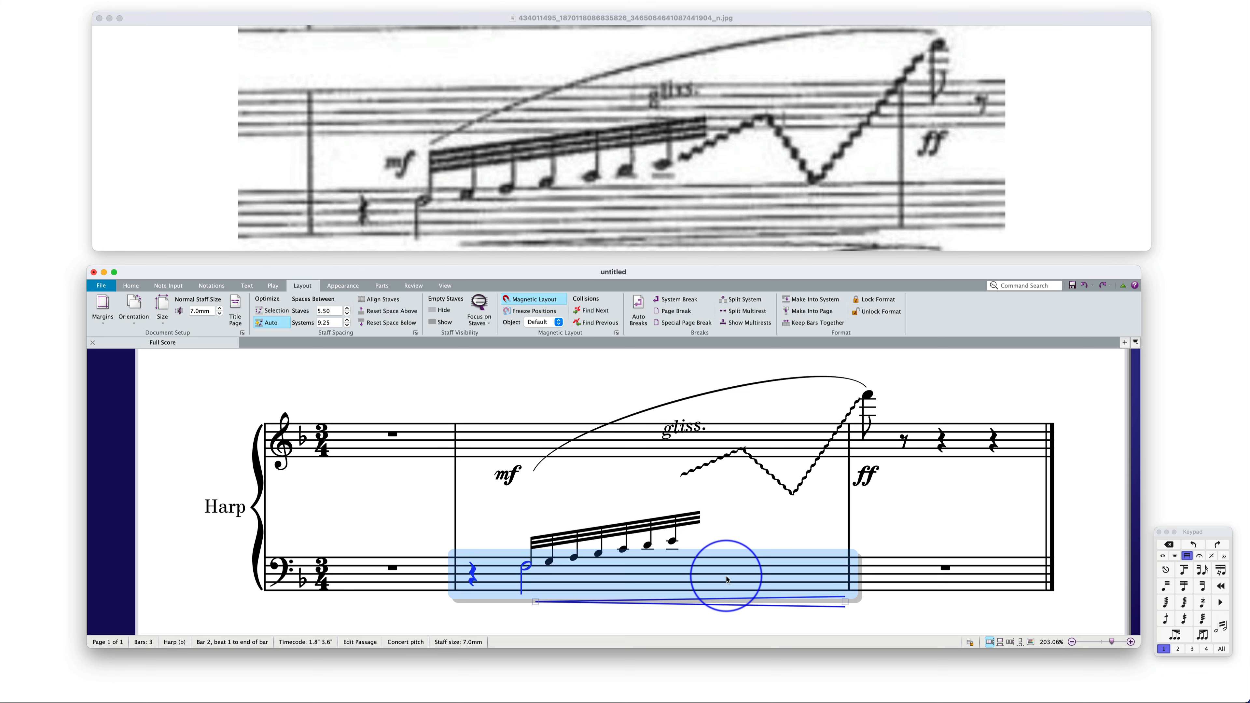
pyautogui.press('super+z')
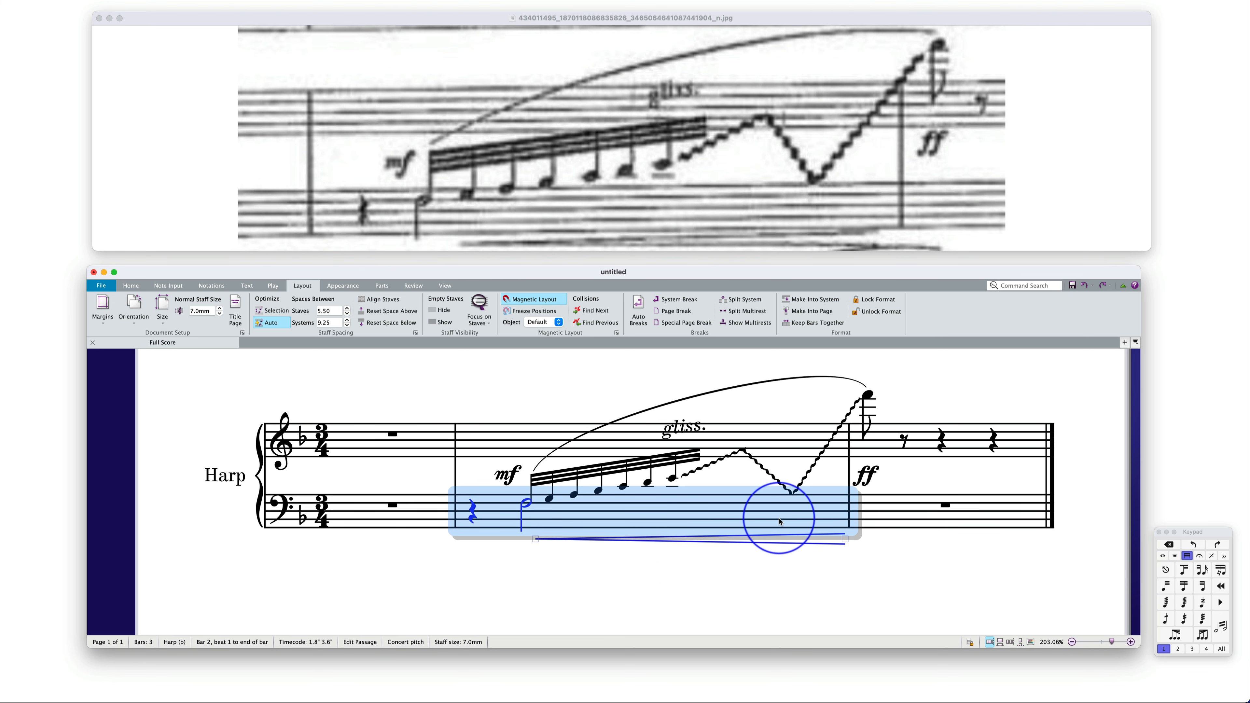
# Try to reset the note spacing of the bass staff across bars 1 to 3
pyautogui.click(509, 598)
pyautogui.click(427, 517)
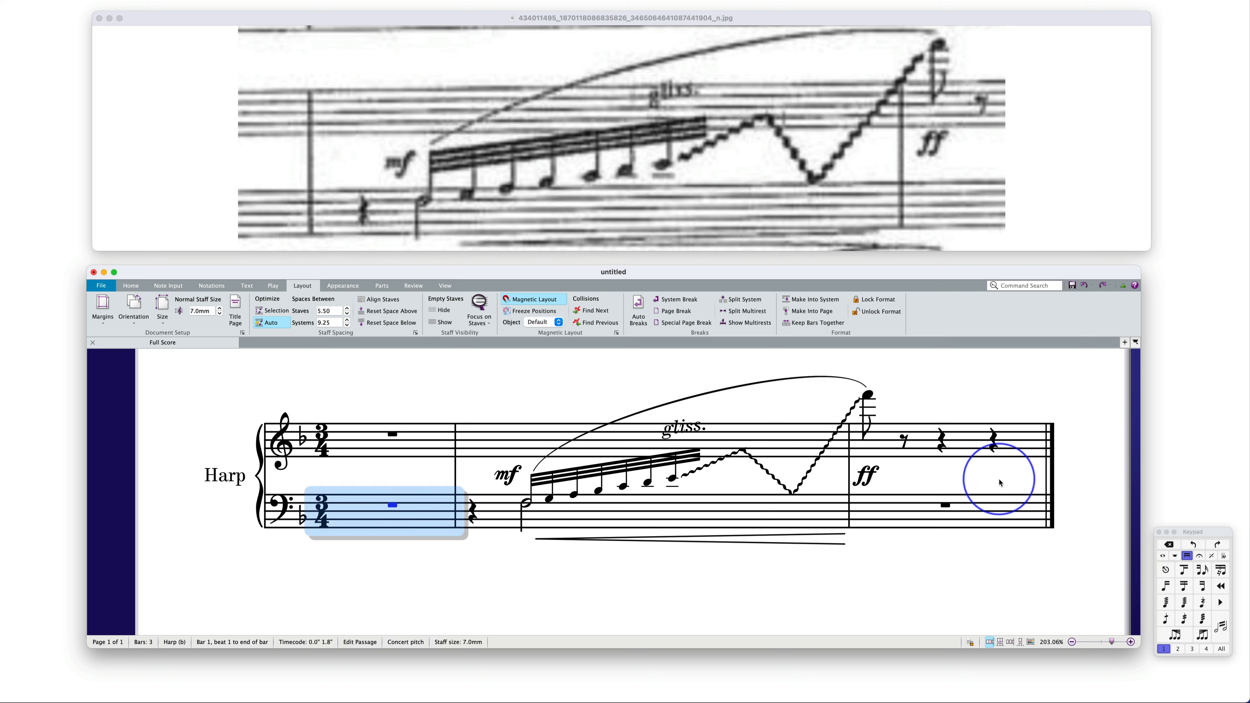
pyautogui.keyDown('shift'); pyautogui.click(913, 513); pyautogui.keyUp('shift')
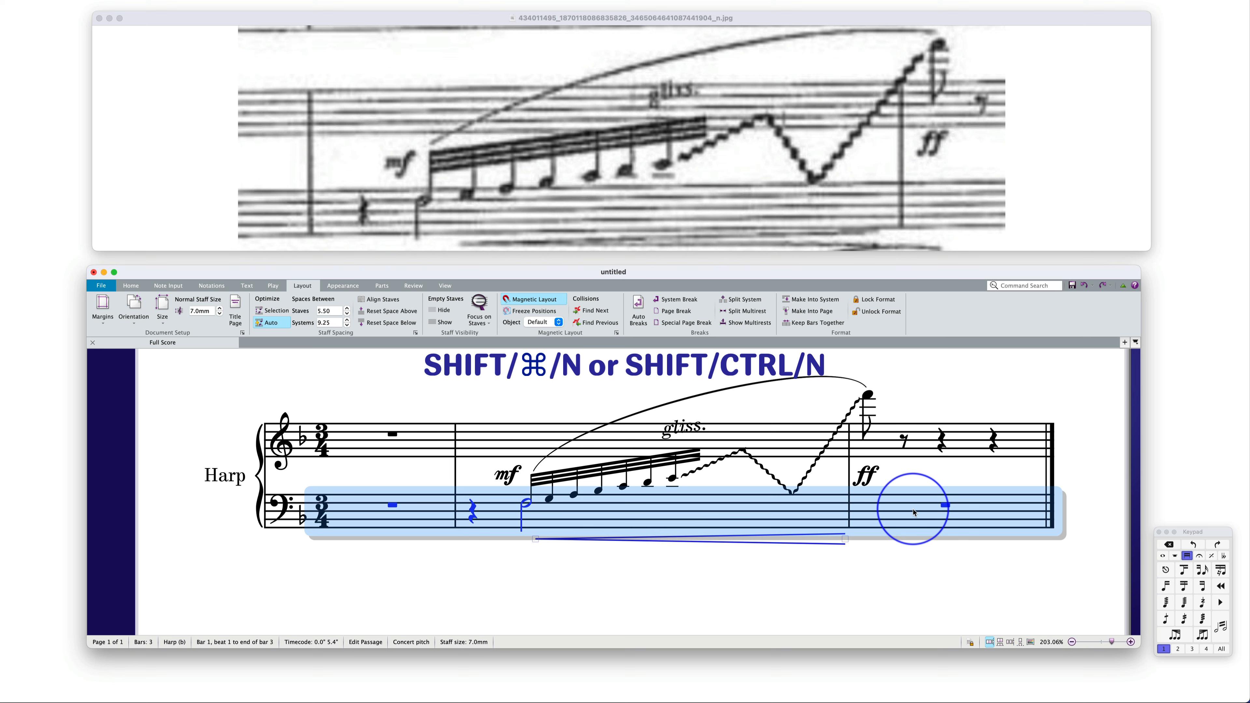
pyautogui.press('shift+super+n')
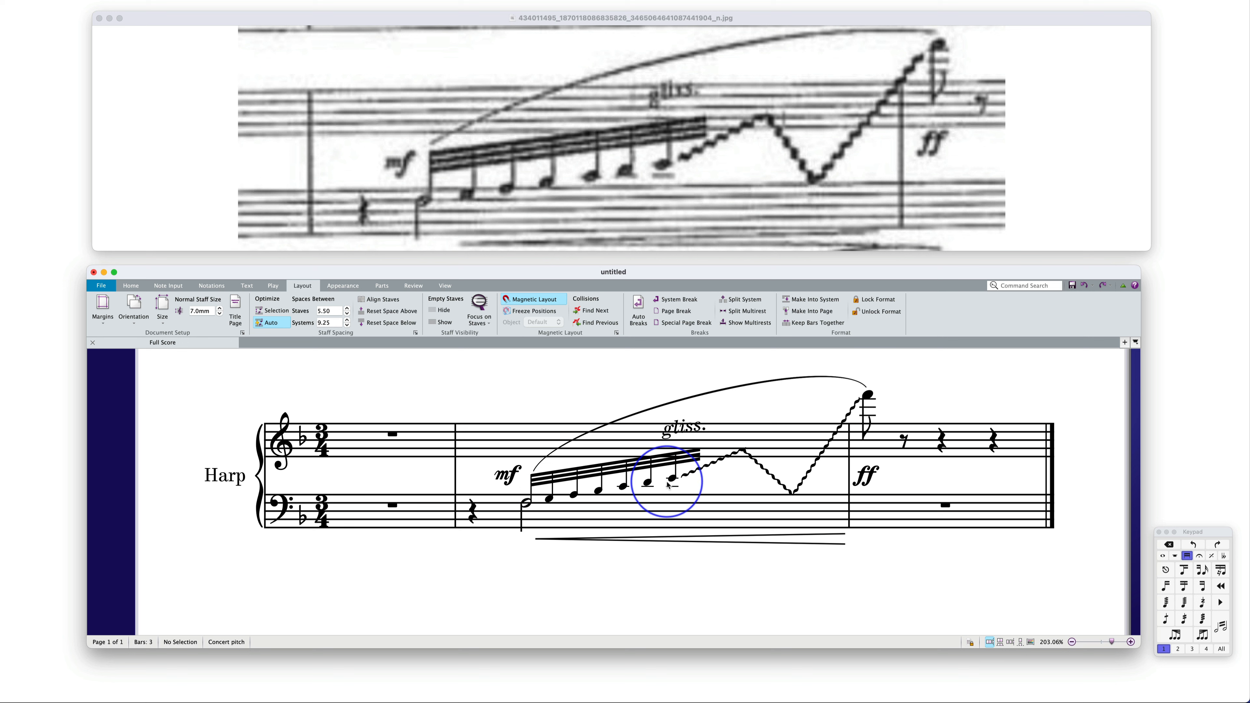
# Examine the Inspector's general, text and playback properties for bar 2 of the treble staff, then close the Inspector
pyautogui.click(633, 443)
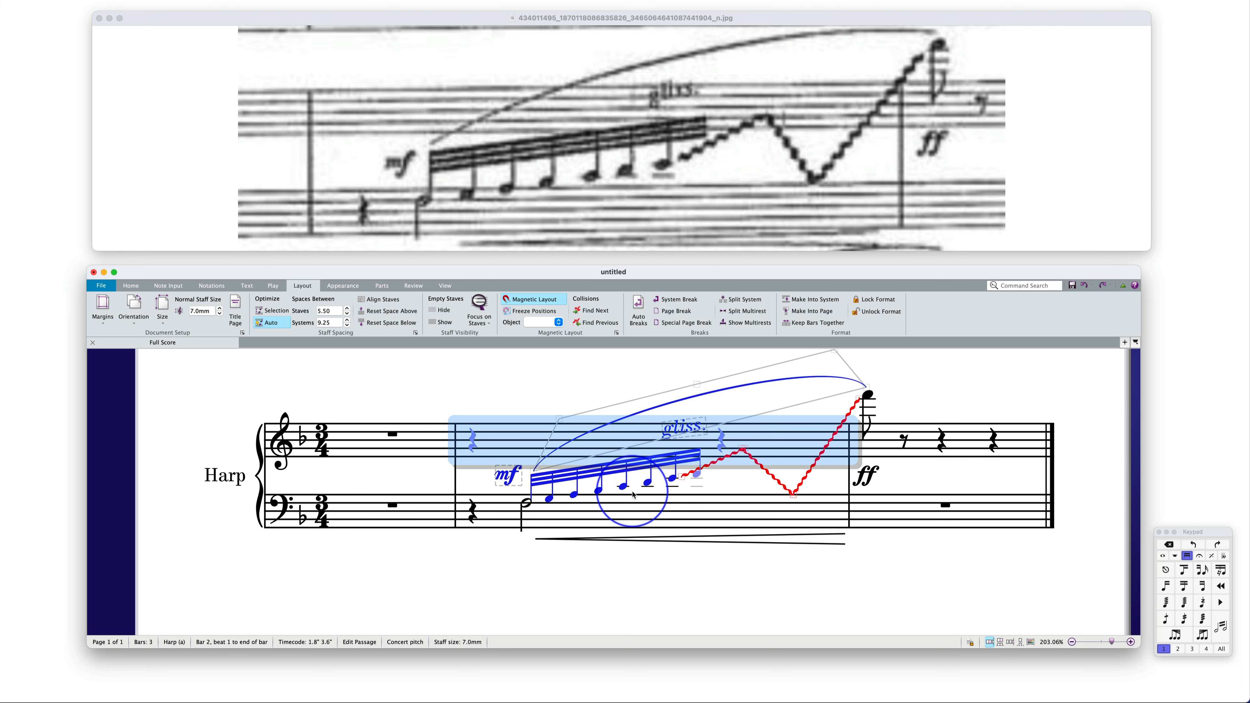
pyautogui.press('super+alt+i')
pyautogui.scroll(-5, 207, 515)
pyautogui.scroll(-2, 206, 513)
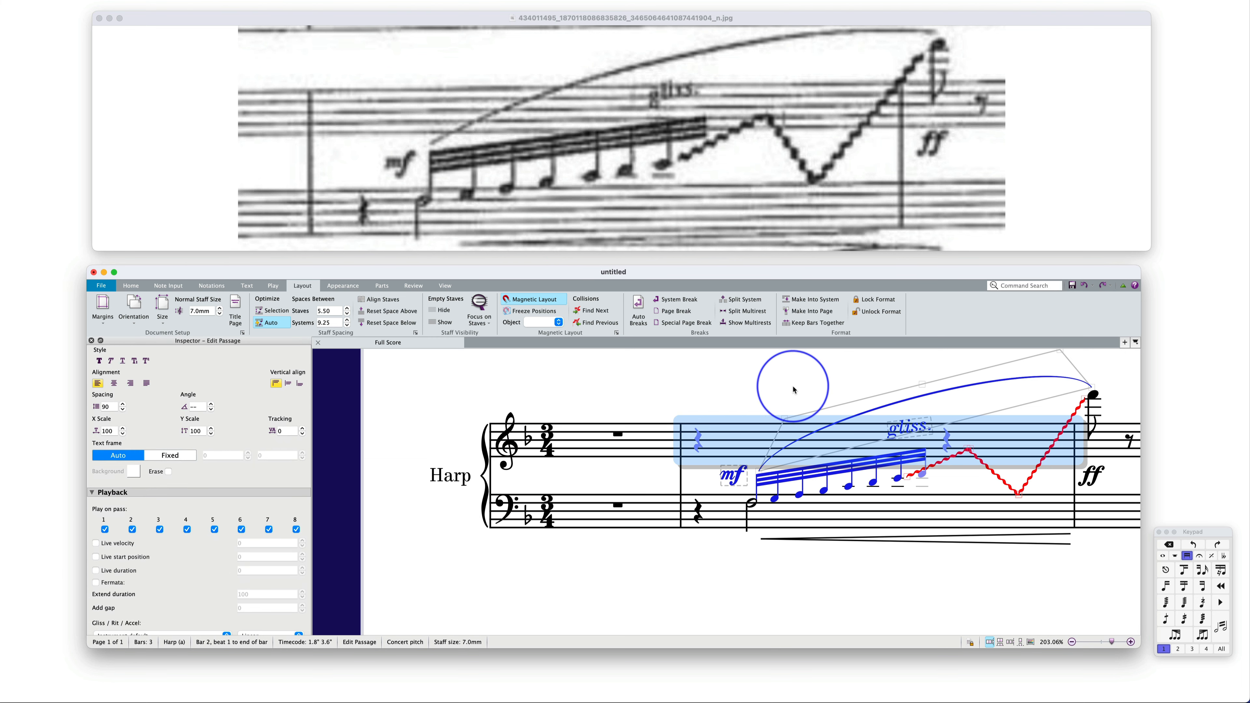
pyautogui.scroll(8, 260, 379)
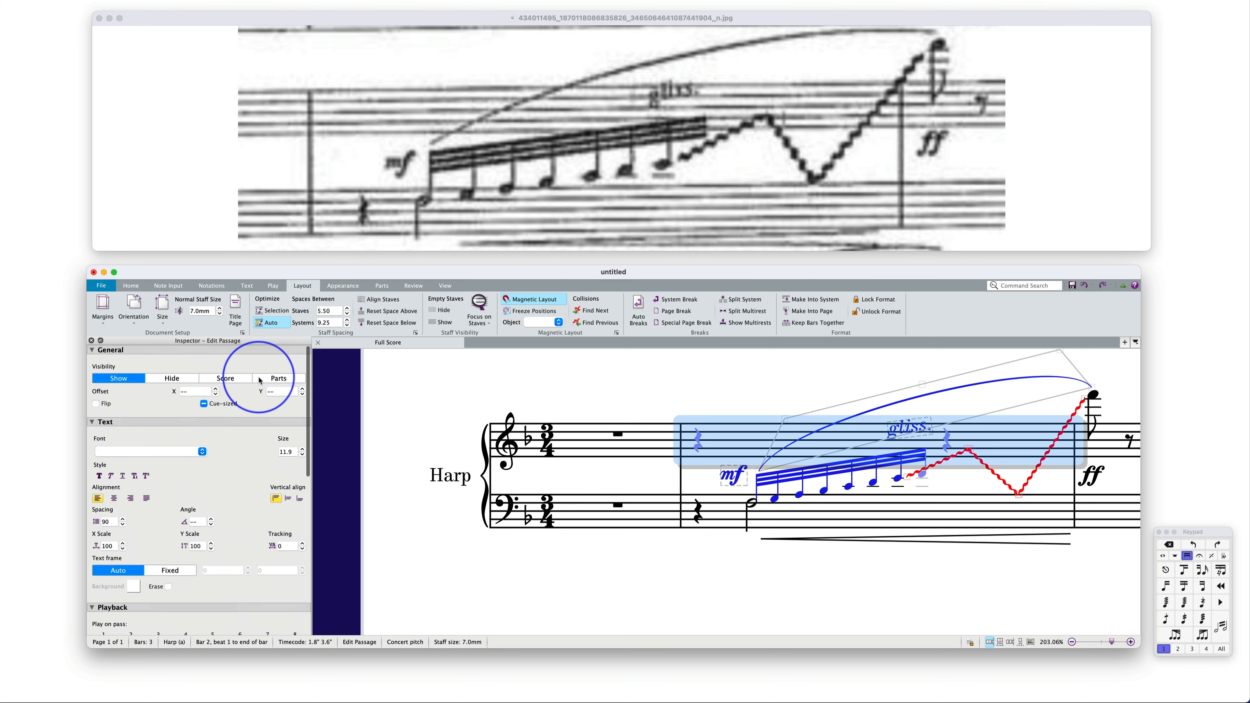
pyautogui.click(92, 341)
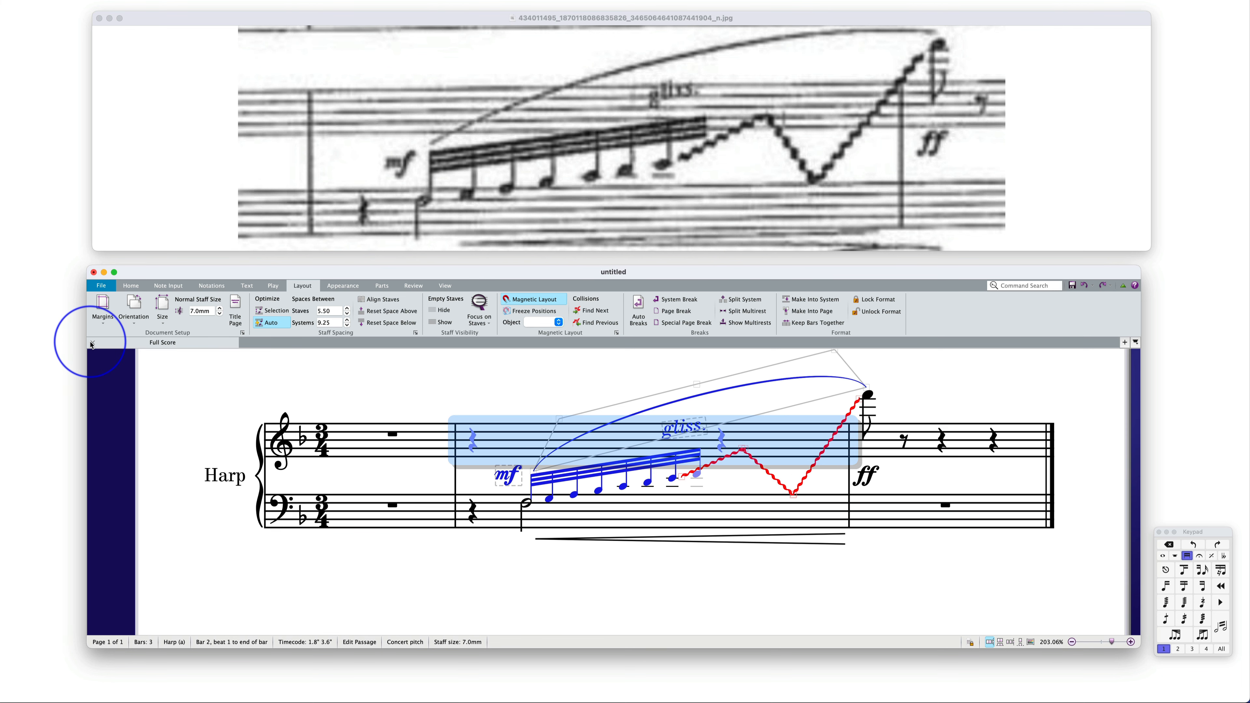
pyautogui.click(571, 365)
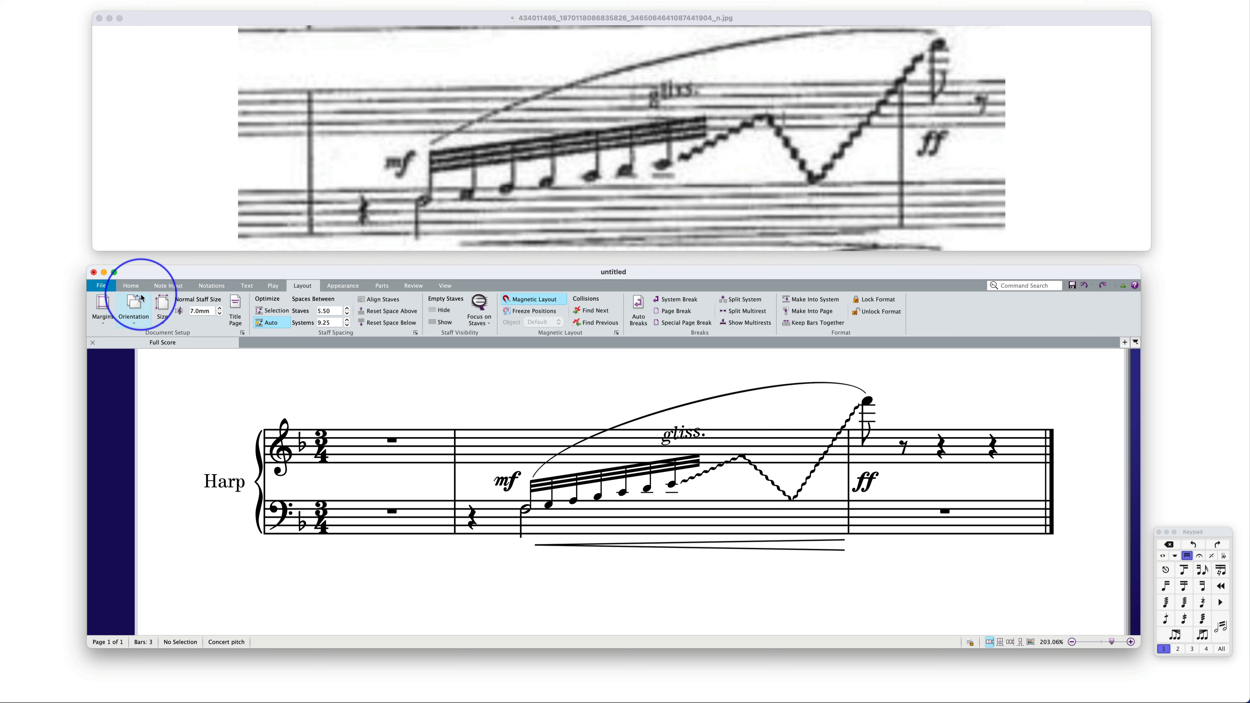
# Find the Harp Gliss plug-in among the available plug-ins and choose it
pyautogui.click(131, 285)
pyautogui.click(732, 319)
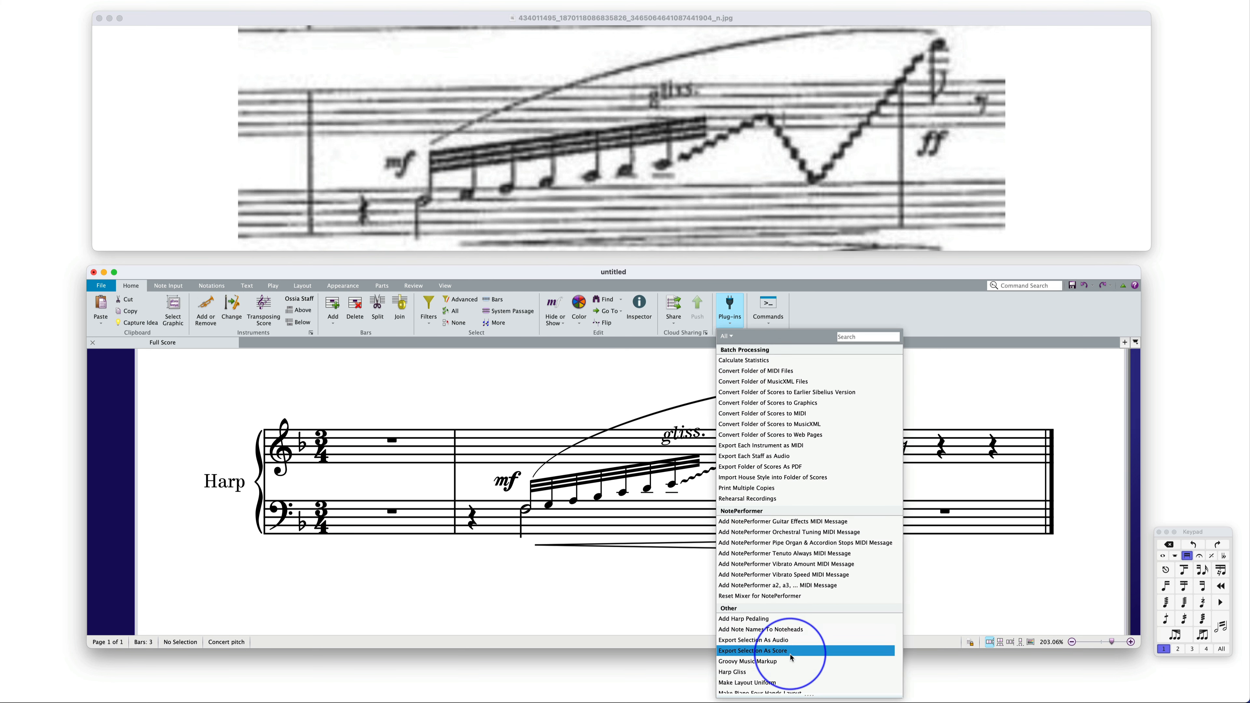
pyautogui.click(791, 674)
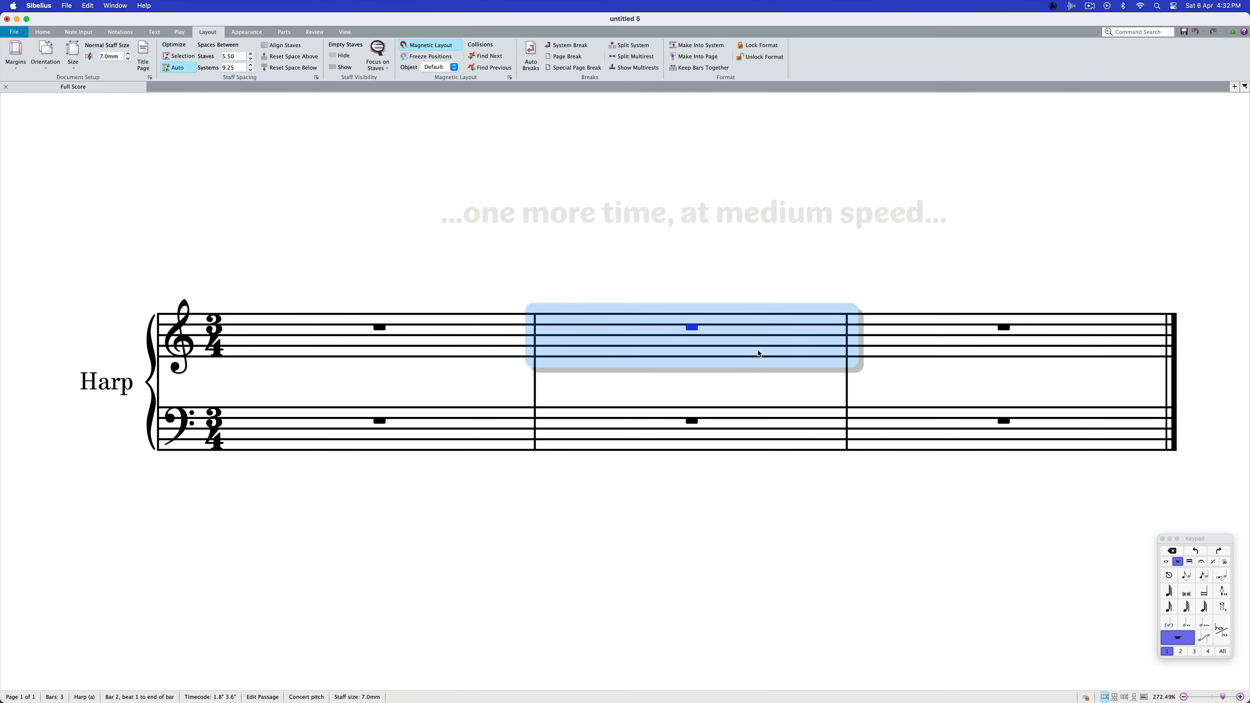
# Replace the whole-bar rests in bar 2 of both harp staves with quarter rests
pyautogui.keyDown('shift'); pyautogui.click(769, 426); pyautogui.keyUp('shift')
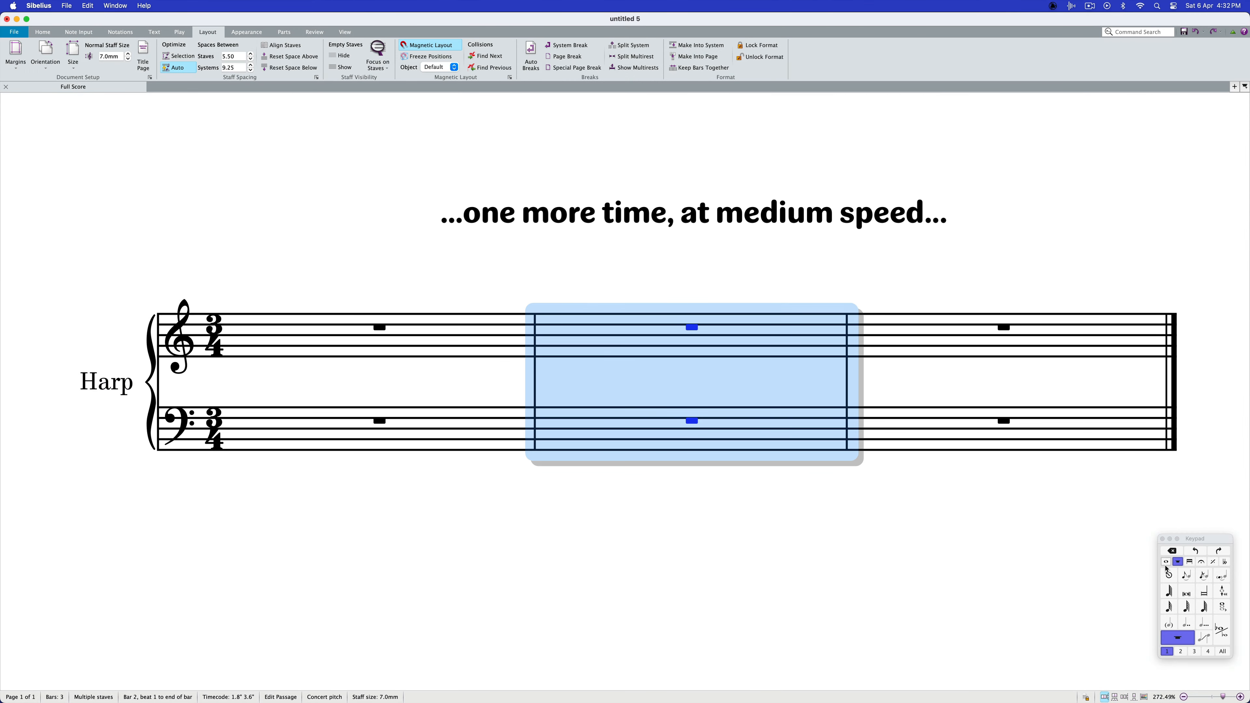
pyautogui.click(1167, 562)
pyautogui.click(1169, 607)
pyautogui.click(1177, 638)
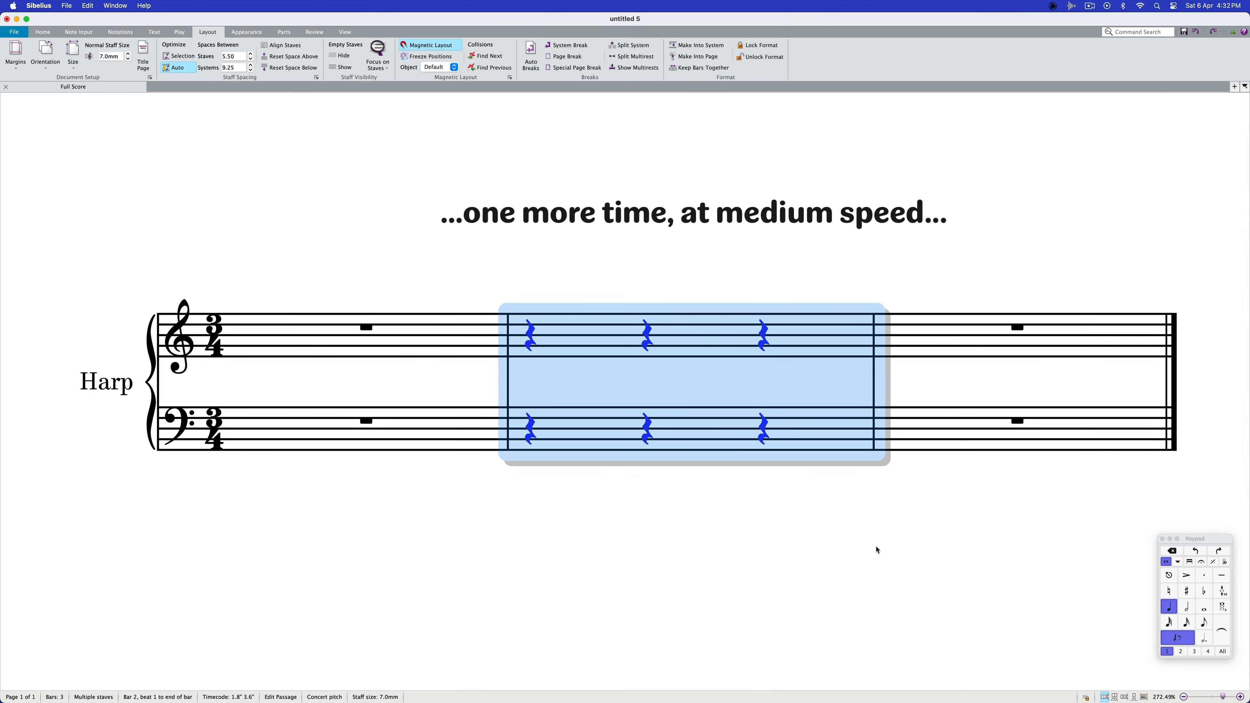
# Enter a half note F on beat 2 of bar 2 in the bass staff
pyautogui.click(650, 419)
pyautogui.click(1187, 607)
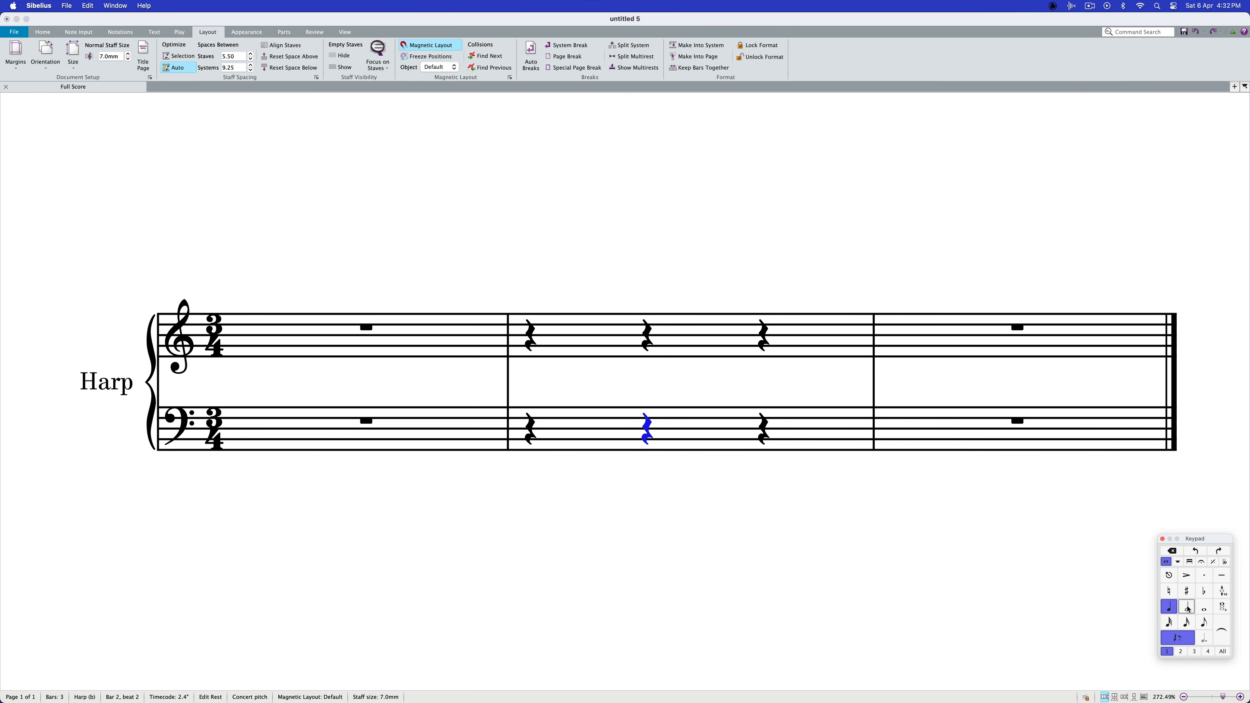
pyautogui.press('f')
pyautogui.press('Escape')
# Enter an eighth note F6 at the start of bar 3 in the treble staff
pyautogui.click(1039, 329)
pyautogui.click(1205, 623)
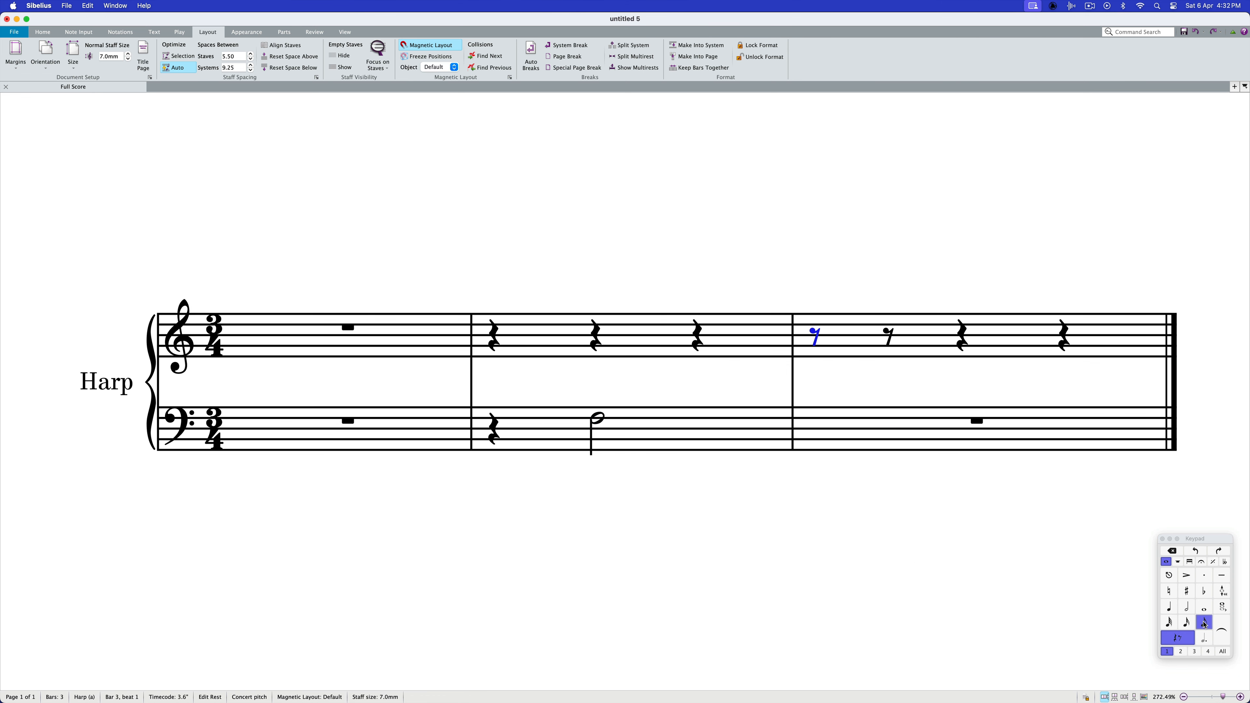
pyautogui.press('f')
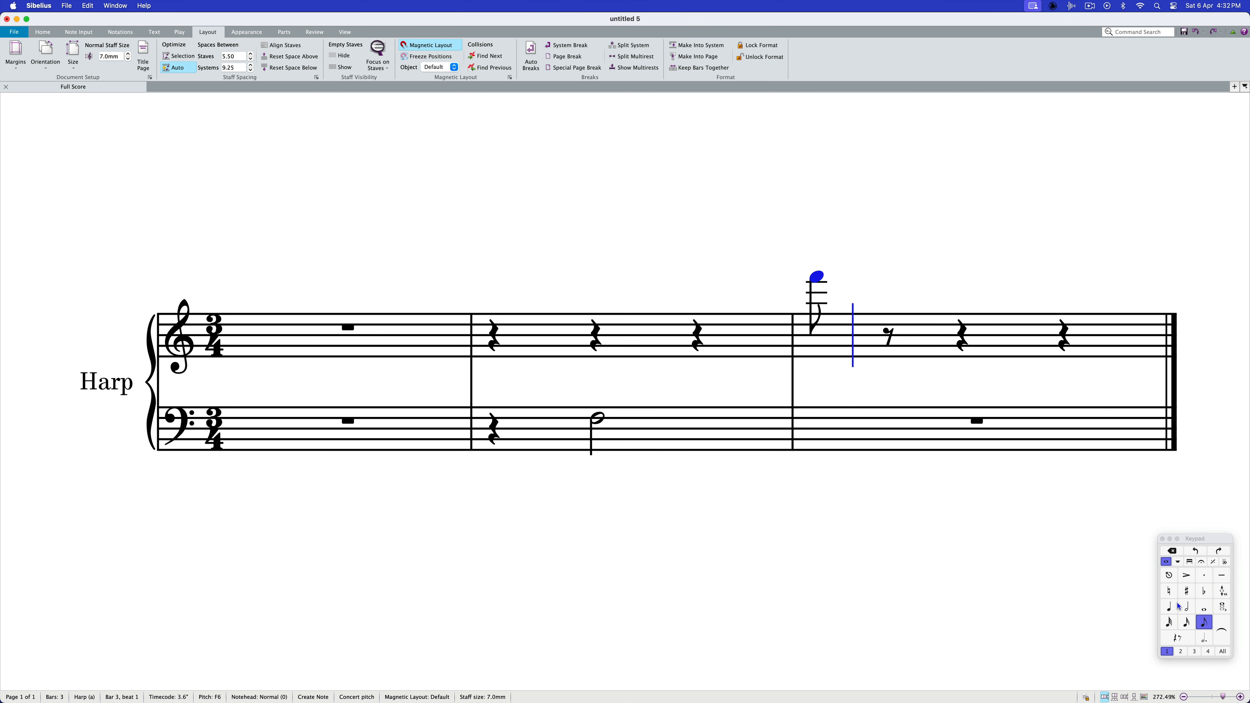
pyautogui.press('Escape')
# Enter a thirty-second-note run F, G, A, B-flat, C, D, E, F, rising from F3, on beat 2 of bar 2 in the treble staff
pyautogui.click(596, 335)
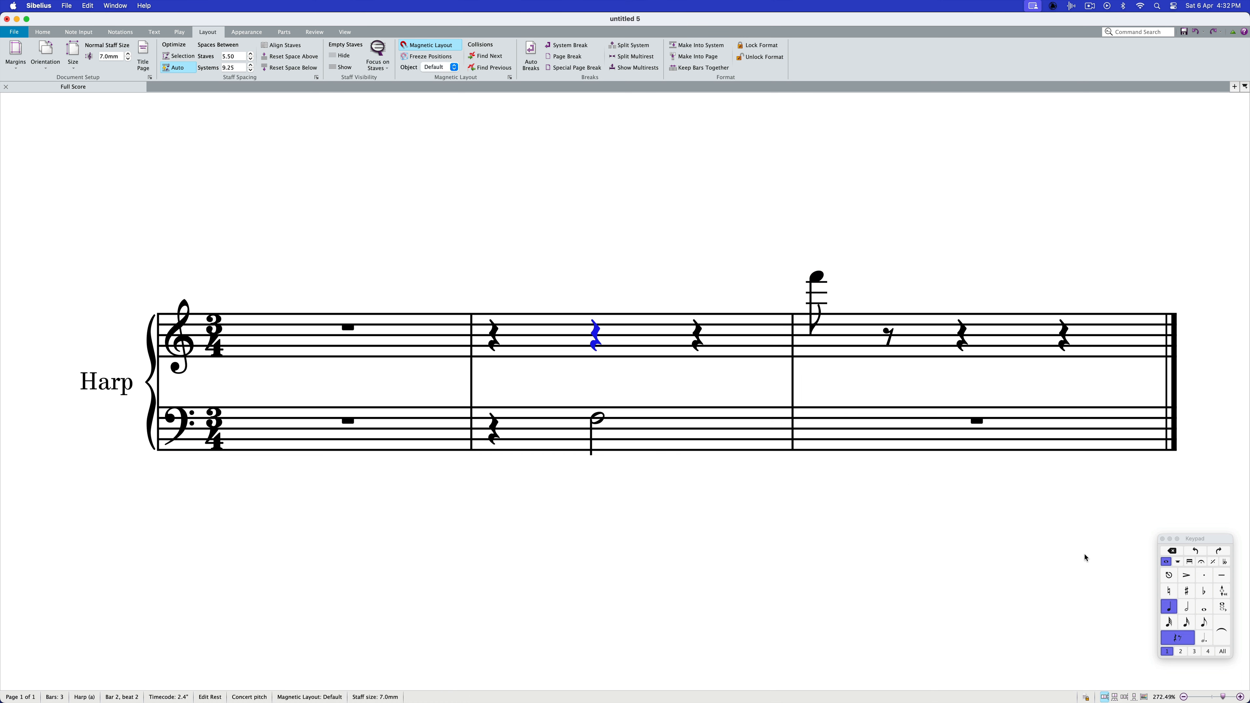
pyautogui.click(1169, 623)
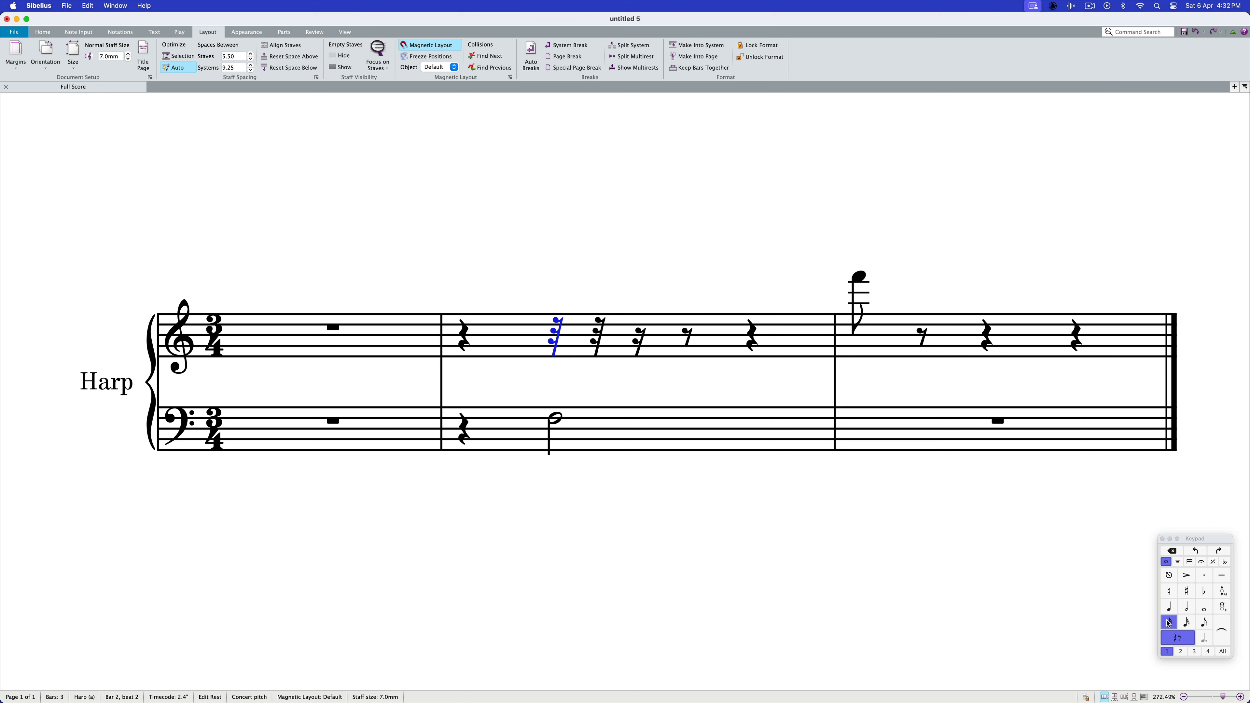
pyautogui.press('f')
pyautogui.press('g')
pyautogui.press('a')
pyautogui.press('9')
pyautogui.press('b')
pyautogui.press('c')
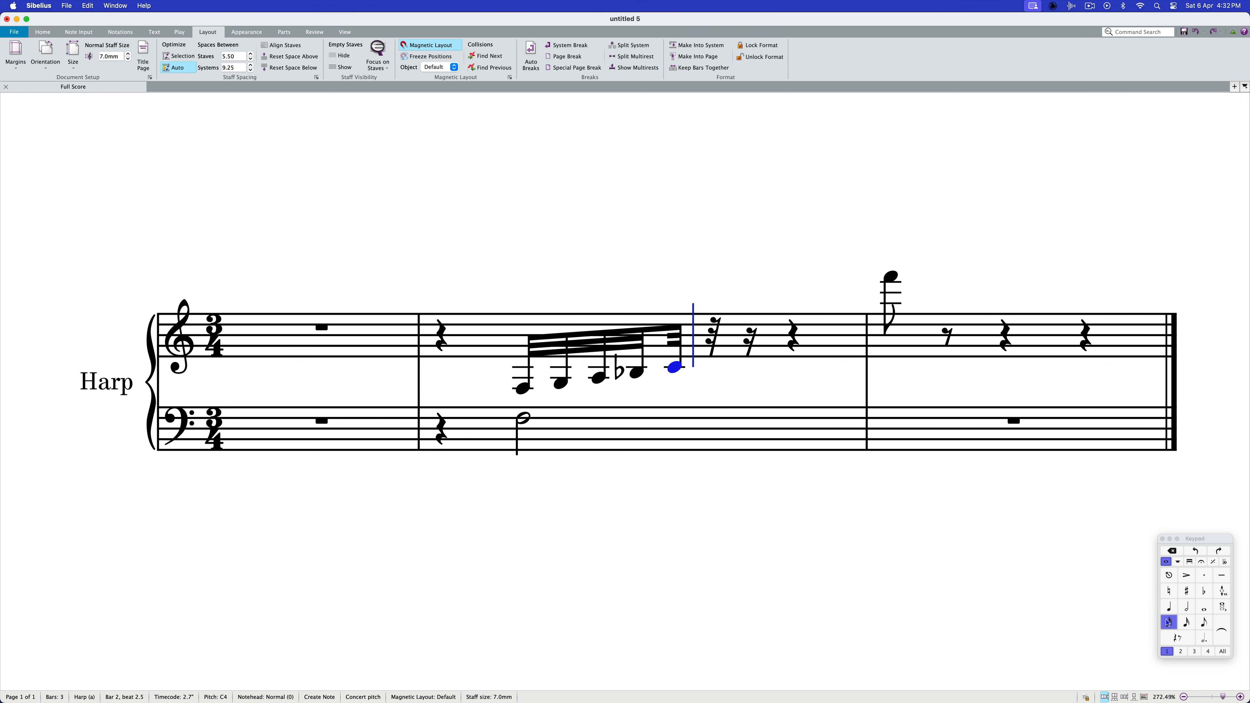
pyautogui.press('d')
pyautogui.press('e')
pyautogui.press('f')
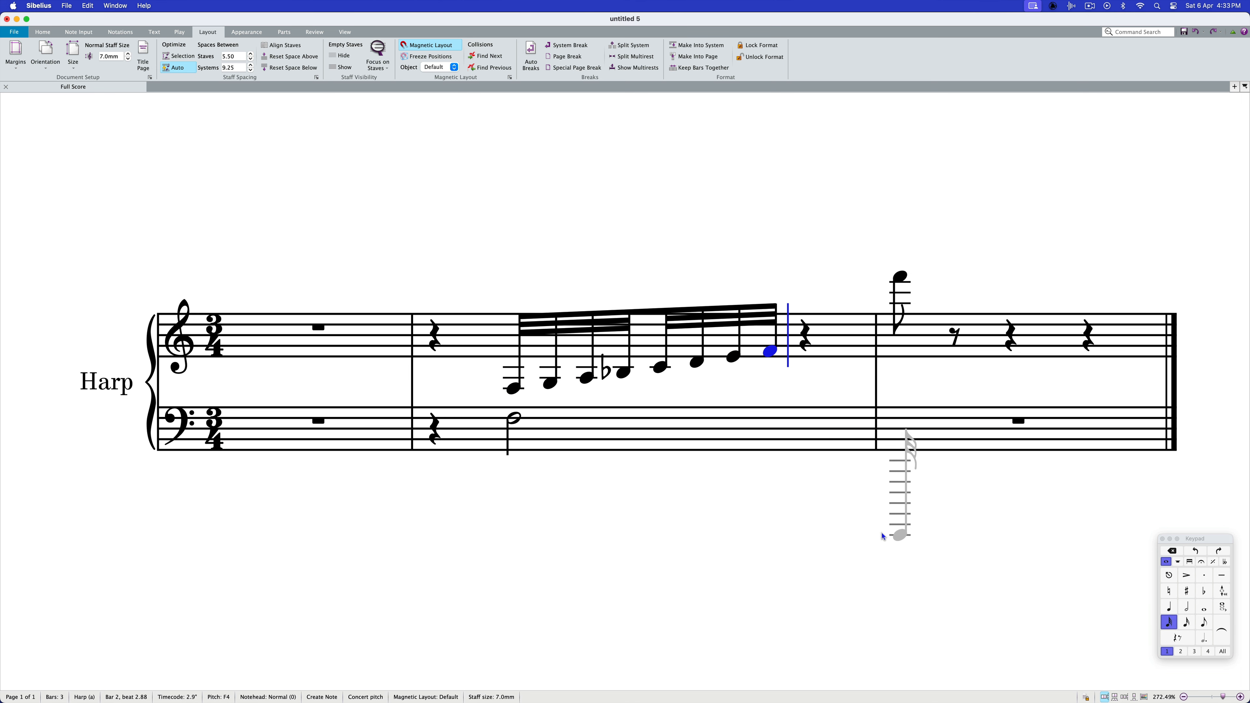
pyautogui.press('Escape')
# Make all eight notes of the thirty-second-note run cue-sized
pyautogui.keyDown('shift'); pyautogui.click(515, 387); pyautogui.keyUp('shift')
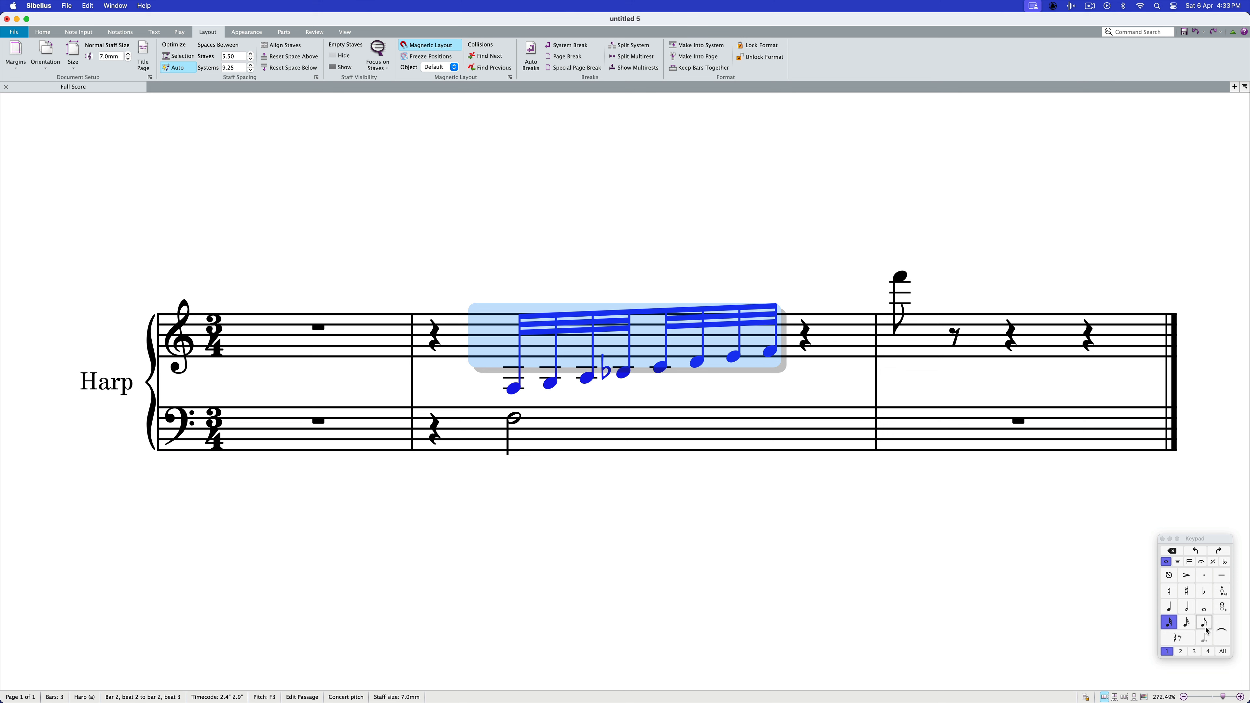
pyautogui.click(1179, 562)
pyautogui.click(1223, 631)
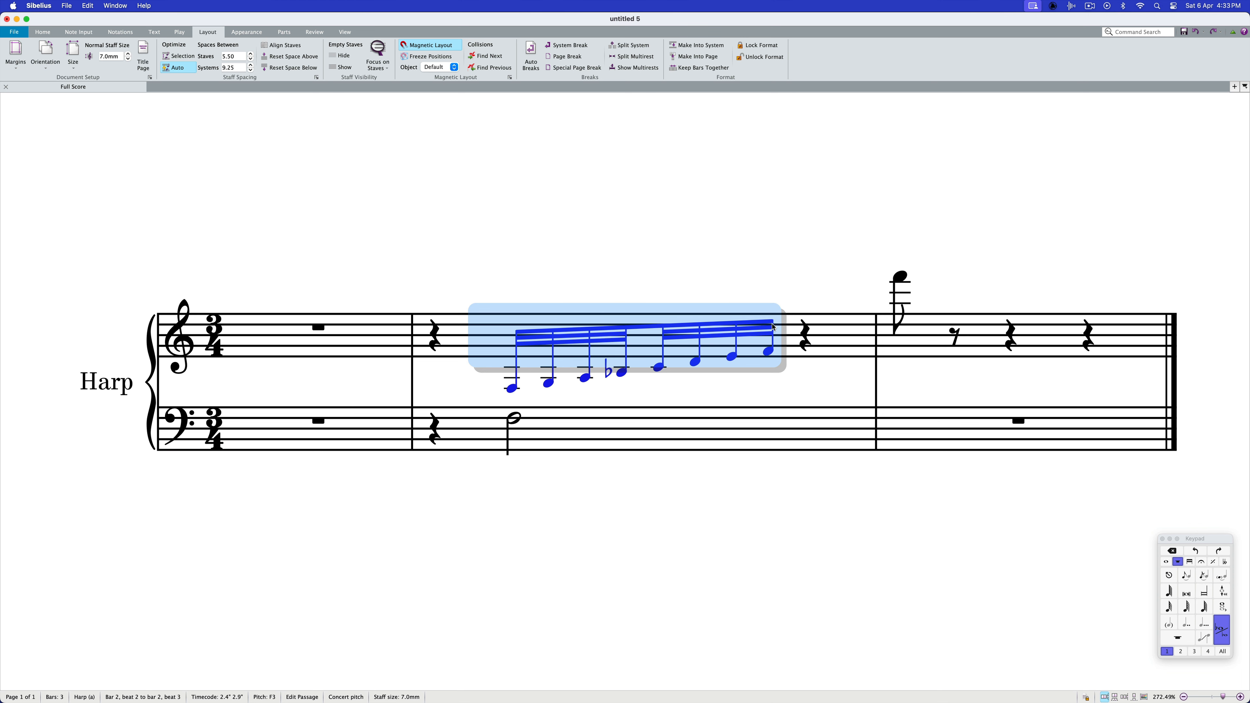
# Steepen the run's beam by raising its end over the last note, and hide that last note
pyautogui.moveTo(775, 325); pyautogui.dragTo(758, 302)
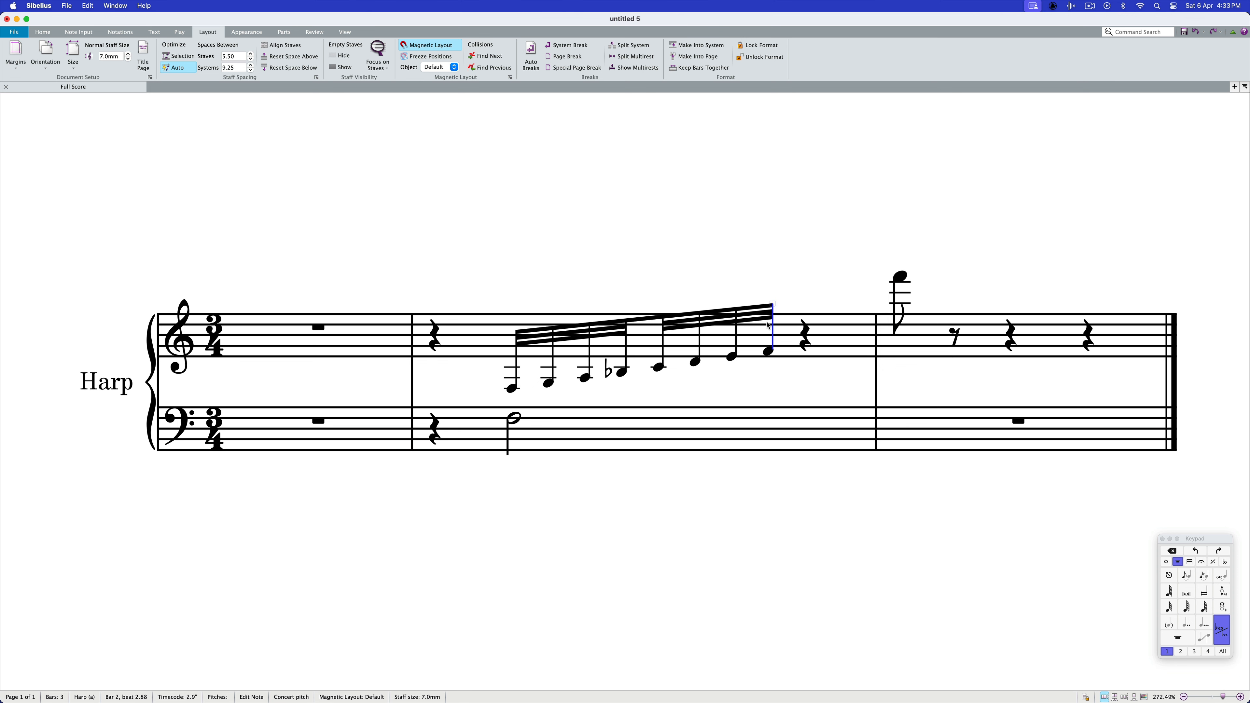
pyautogui.click(768, 355)
pyautogui.press('shift+super+h')
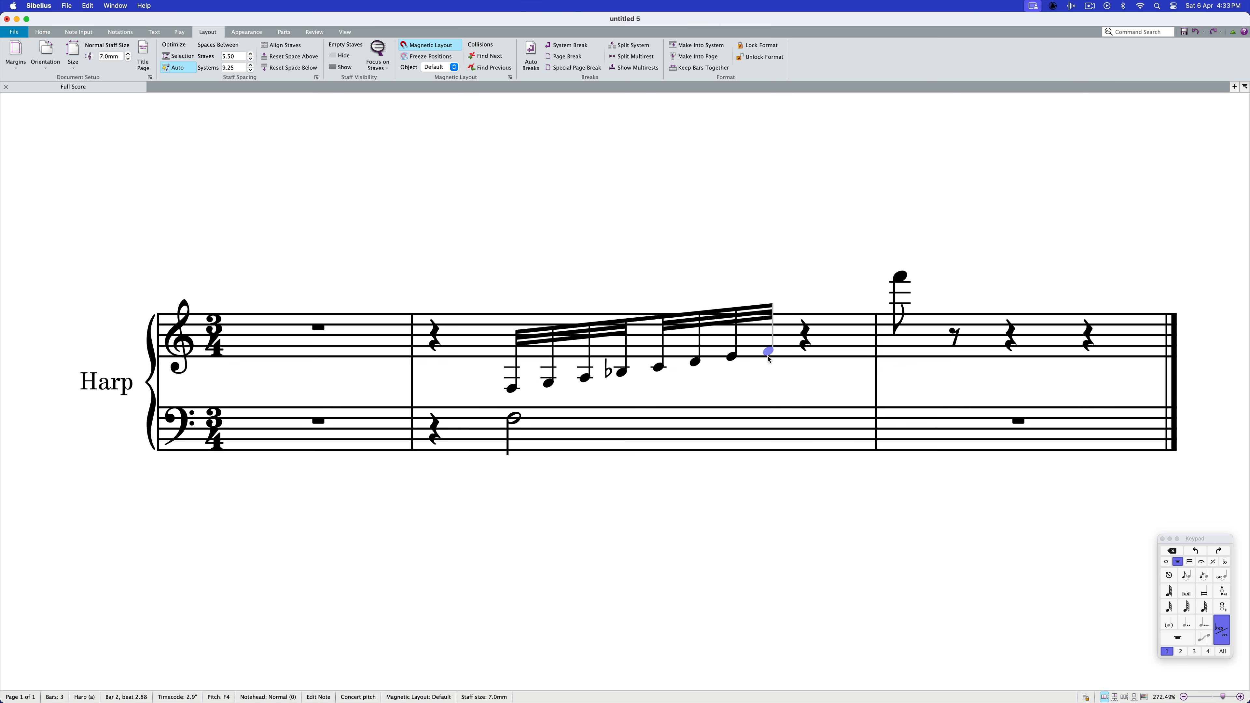
# Cross the whole thirty-second-note run over to the bass staff below
pyautogui.keyDown('shift'); pyautogui.click(515, 389); pyautogui.keyUp('shift')
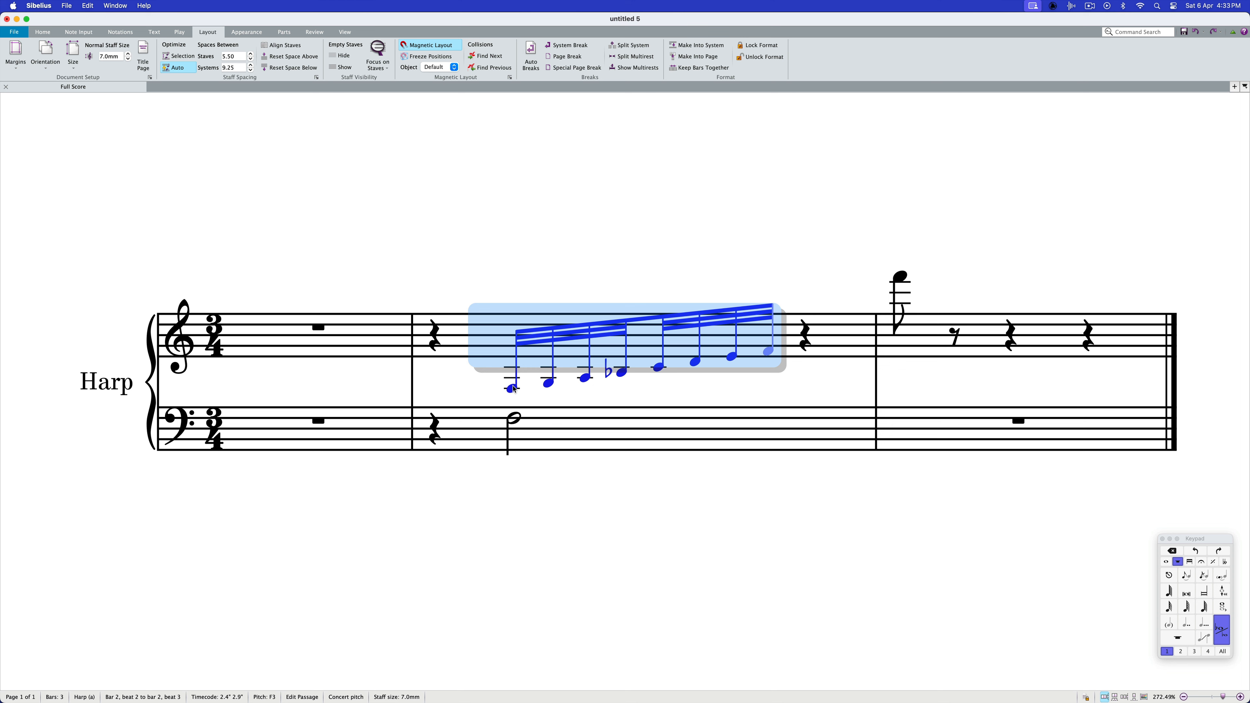
pyautogui.press('shift+super+Down')
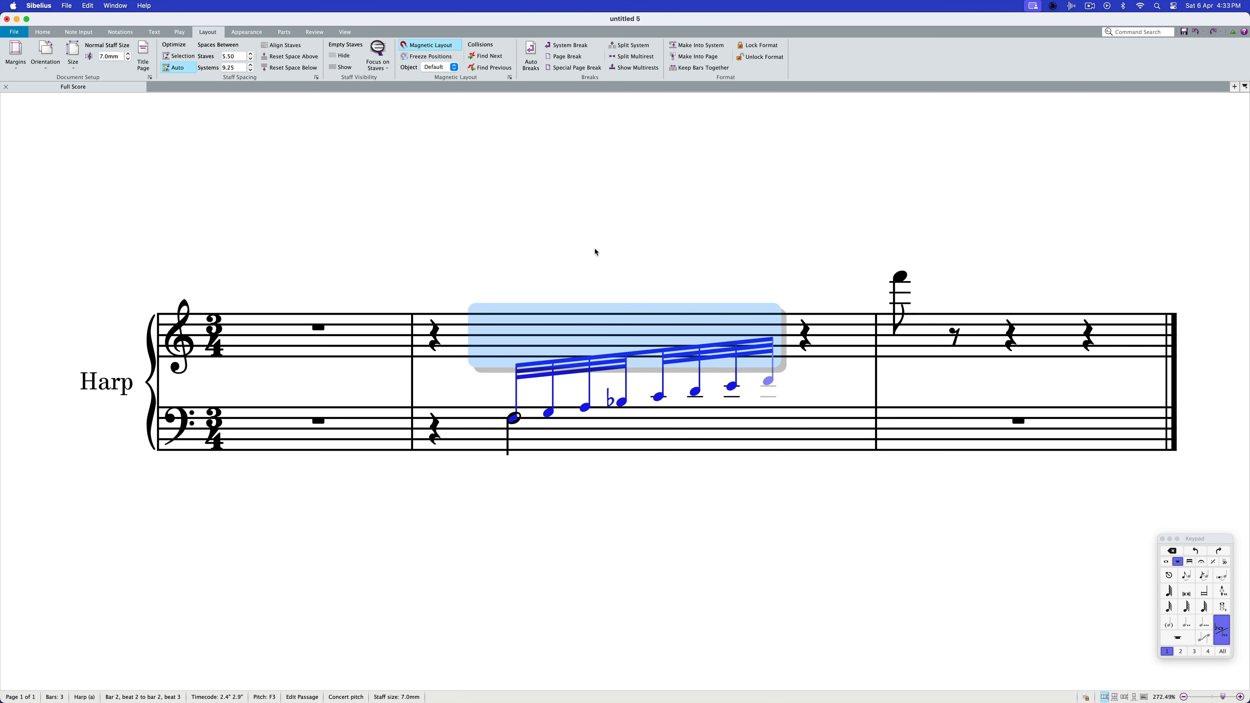
pyautogui.press('Escape')
# Set the X offset of the run's first note to 0.41, then close the Inspector and clear the selection
pyautogui.click(550, 414)
pyautogui.press('Left')
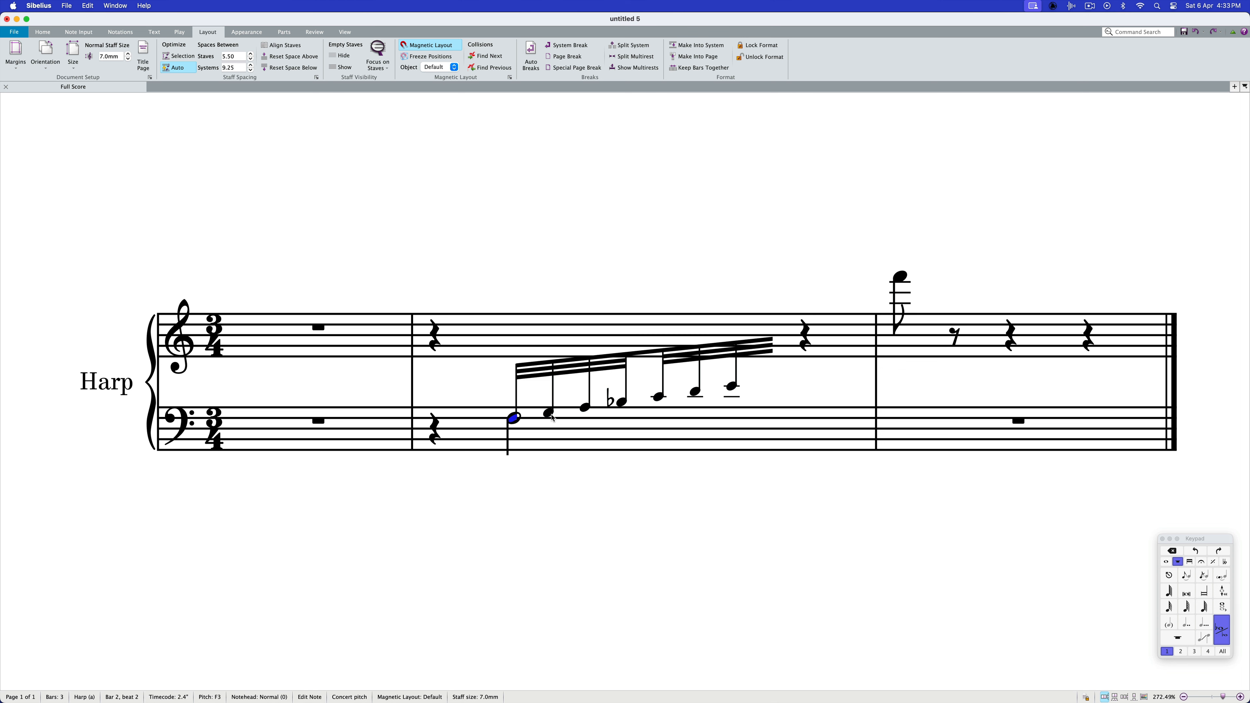
pyautogui.press('super+alt+i')
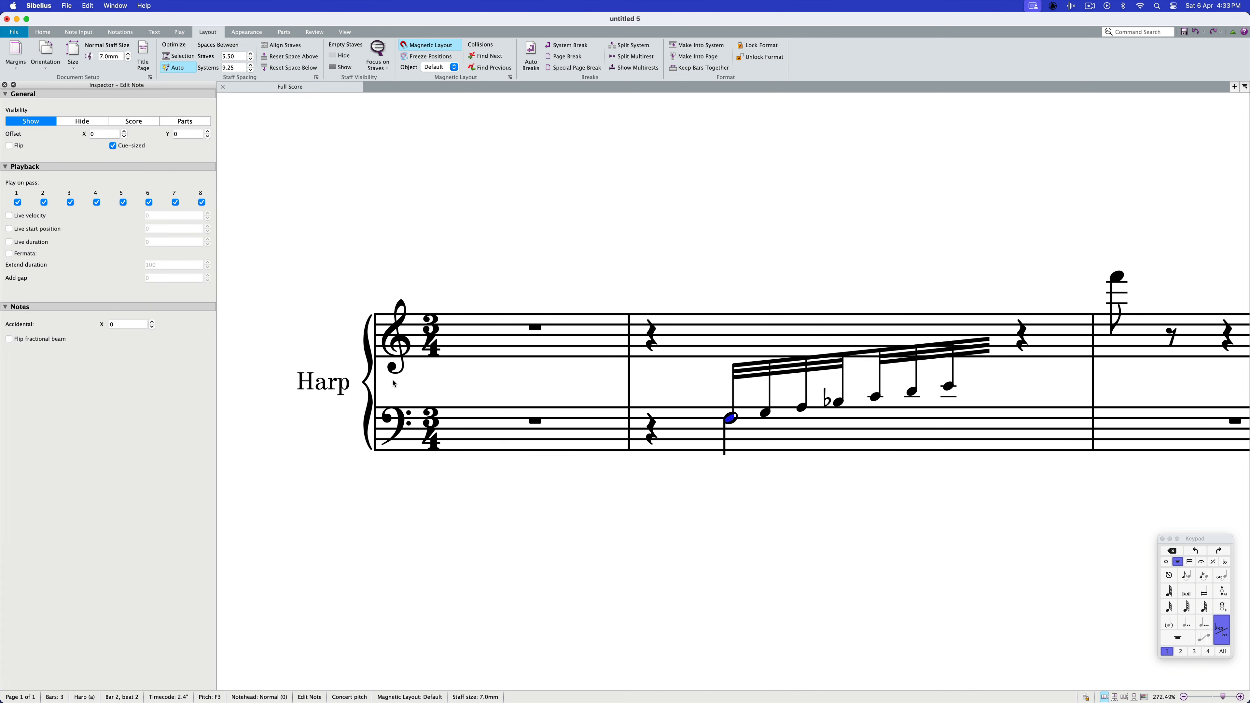
pyautogui.click(105, 134)
pyautogui.press('Return')
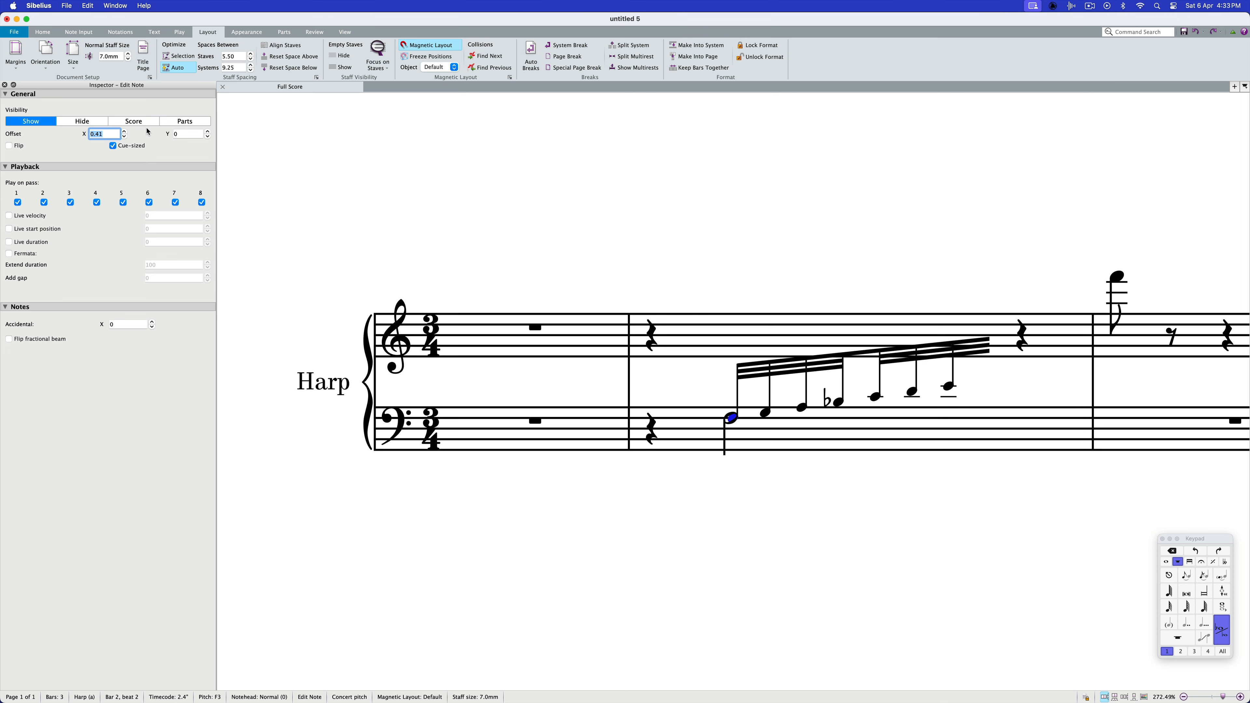
pyautogui.press('super+alt+i')
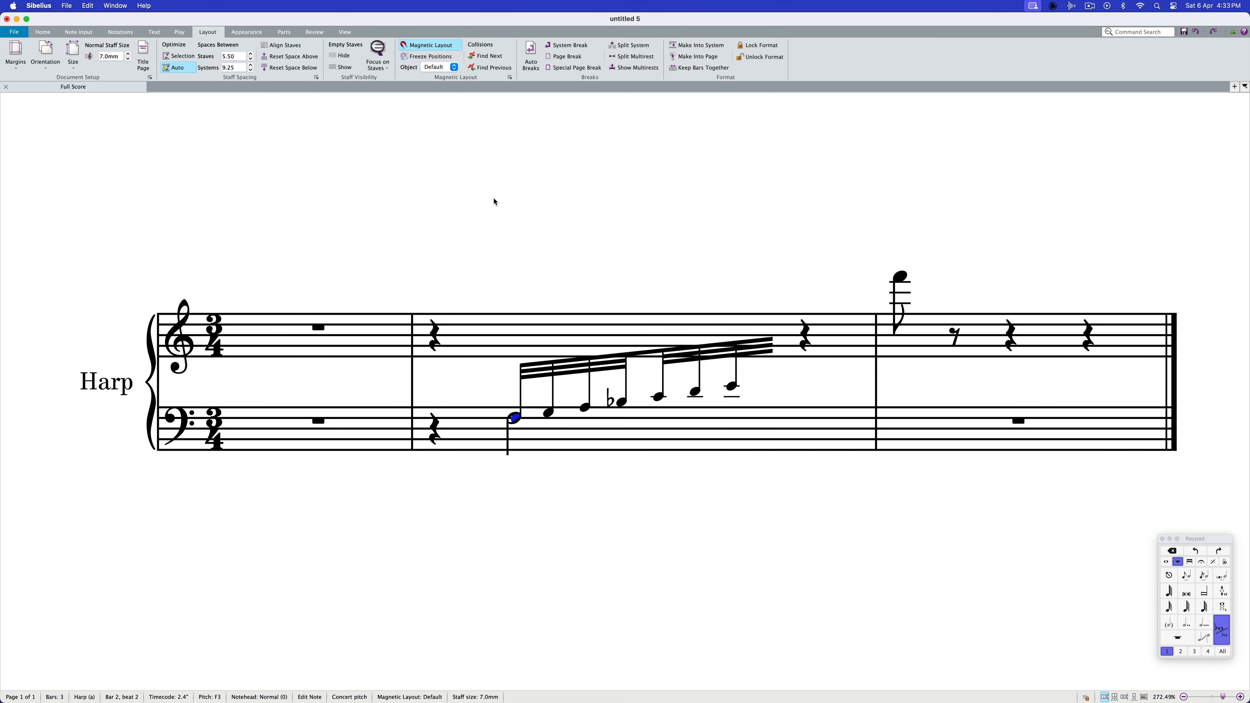
pyautogui.press('shift+alt+super+7')
pyautogui.press('Escape')
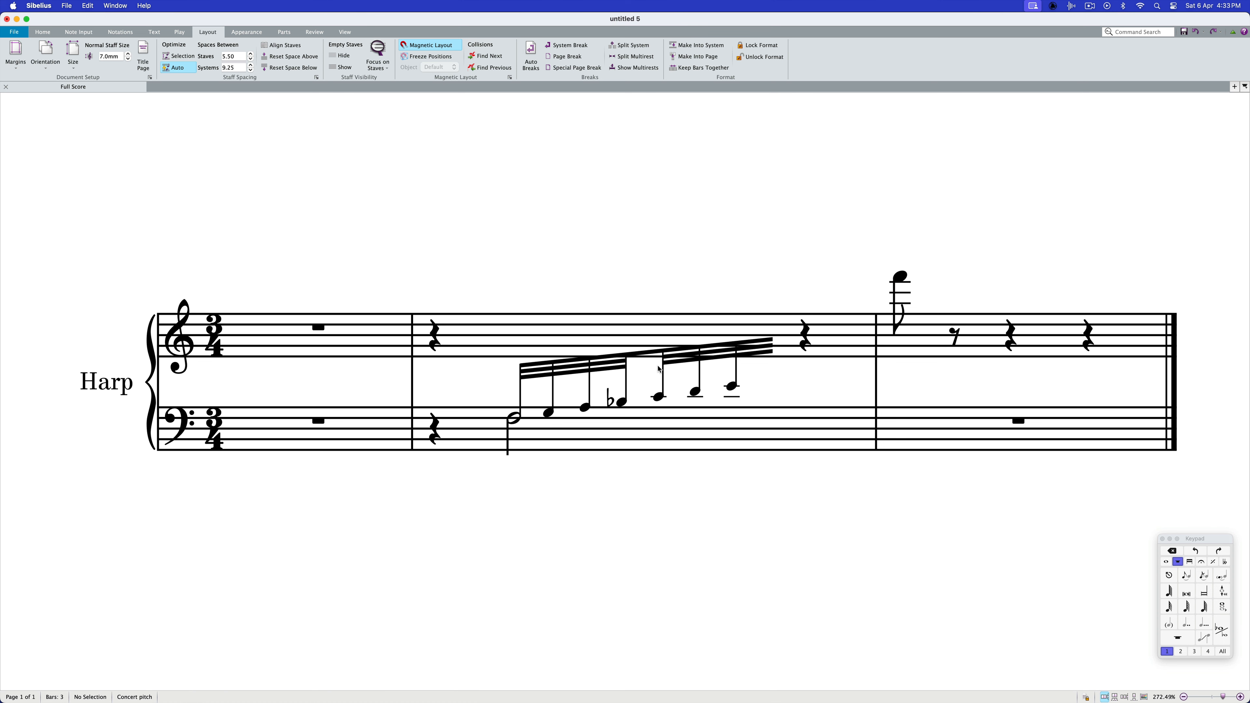
# Move the bass staff slightly closer to the treble staff and lower the run's beam slightly
pyautogui.click(665, 435)
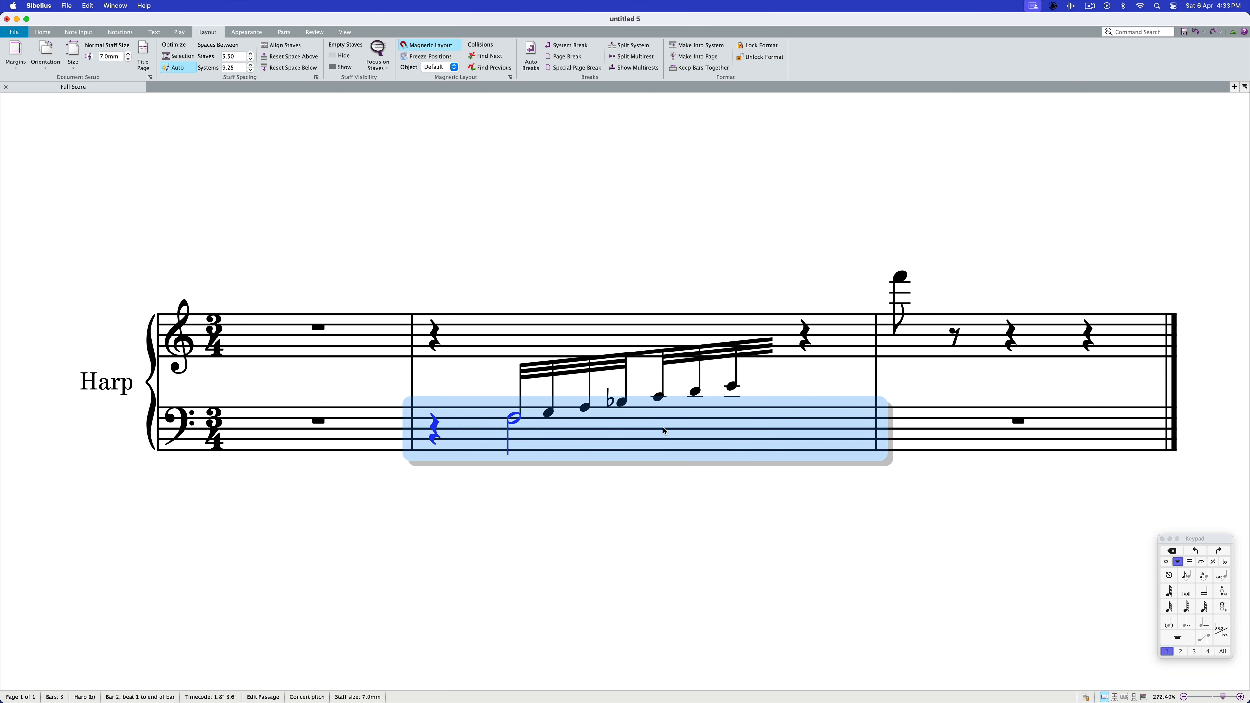
pyautogui.click(609, 376)
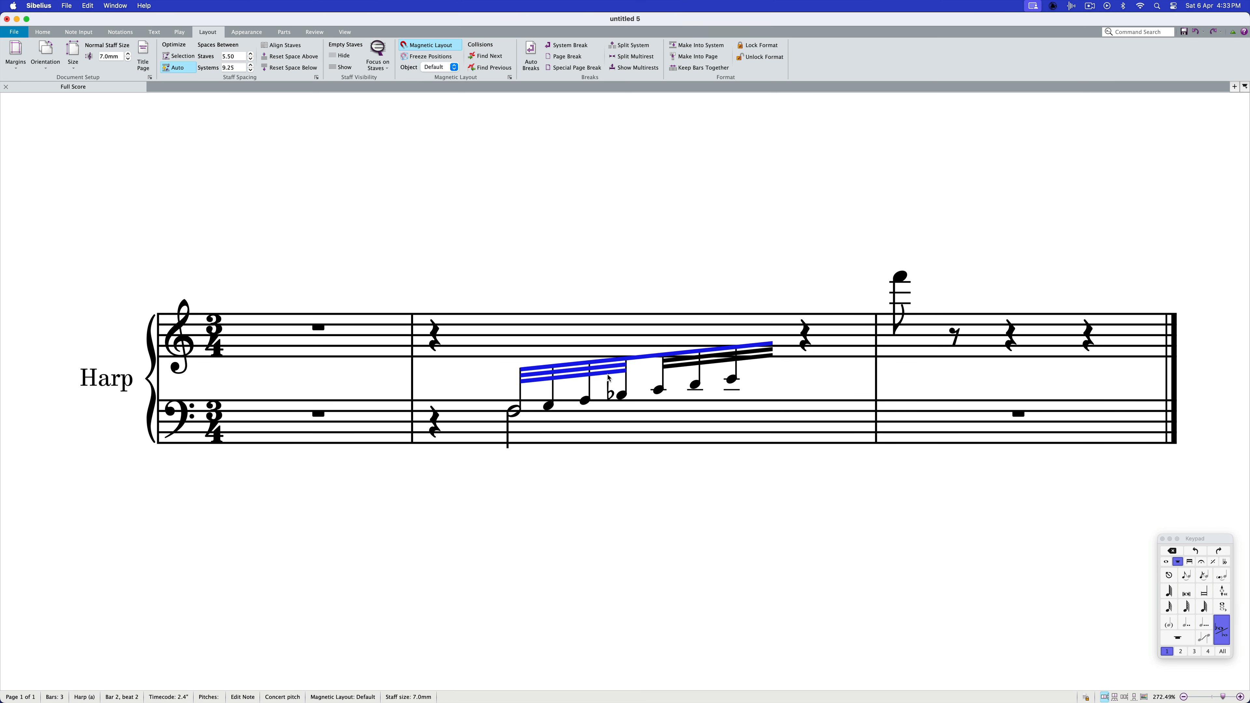
pyautogui.press('Down')
pyautogui.press('Down')
pyautogui.press('Down')
pyautogui.press('Down')
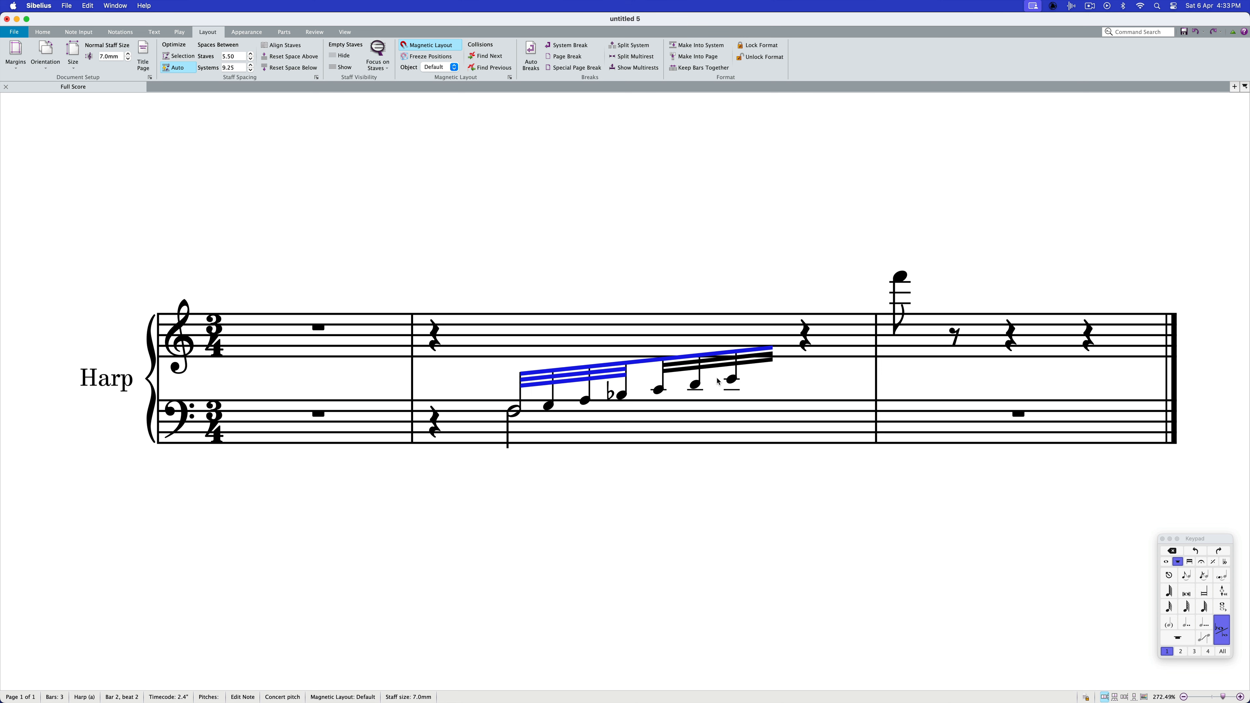
pyautogui.click(779, 380)
# Add the italic technique text "gliss." at the run's seventh note and place it within the treble staff, just above the beam
pyautogui.click(738, 358)
pyautogui.press('super+t')
pyautogui.write('glis')
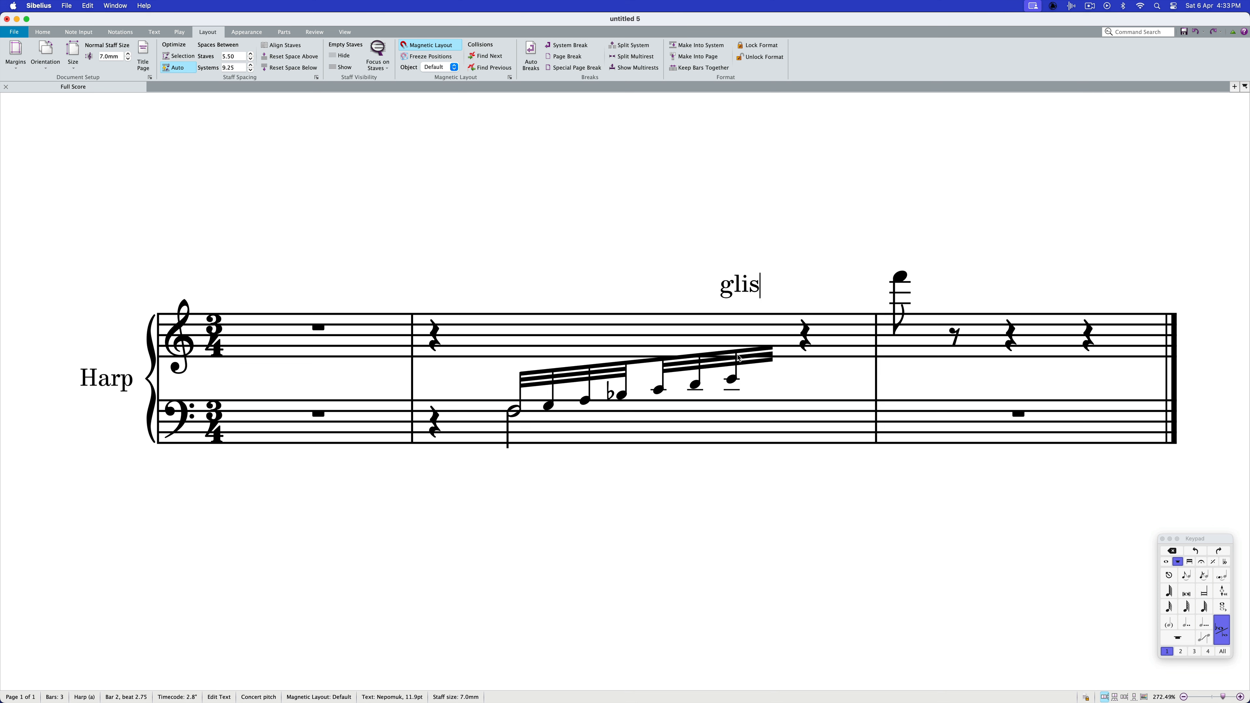
pyautogui.write('s.')
pyautogui.press('super+a')
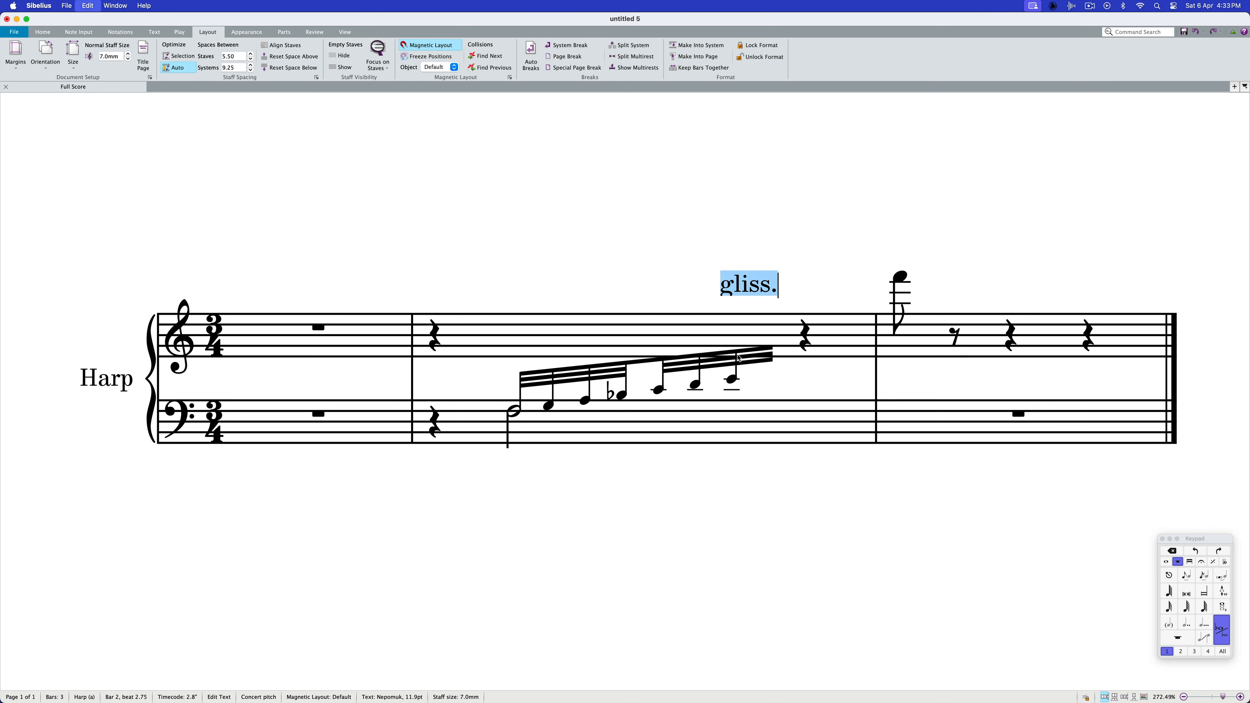
pyautogui.press('super+i')
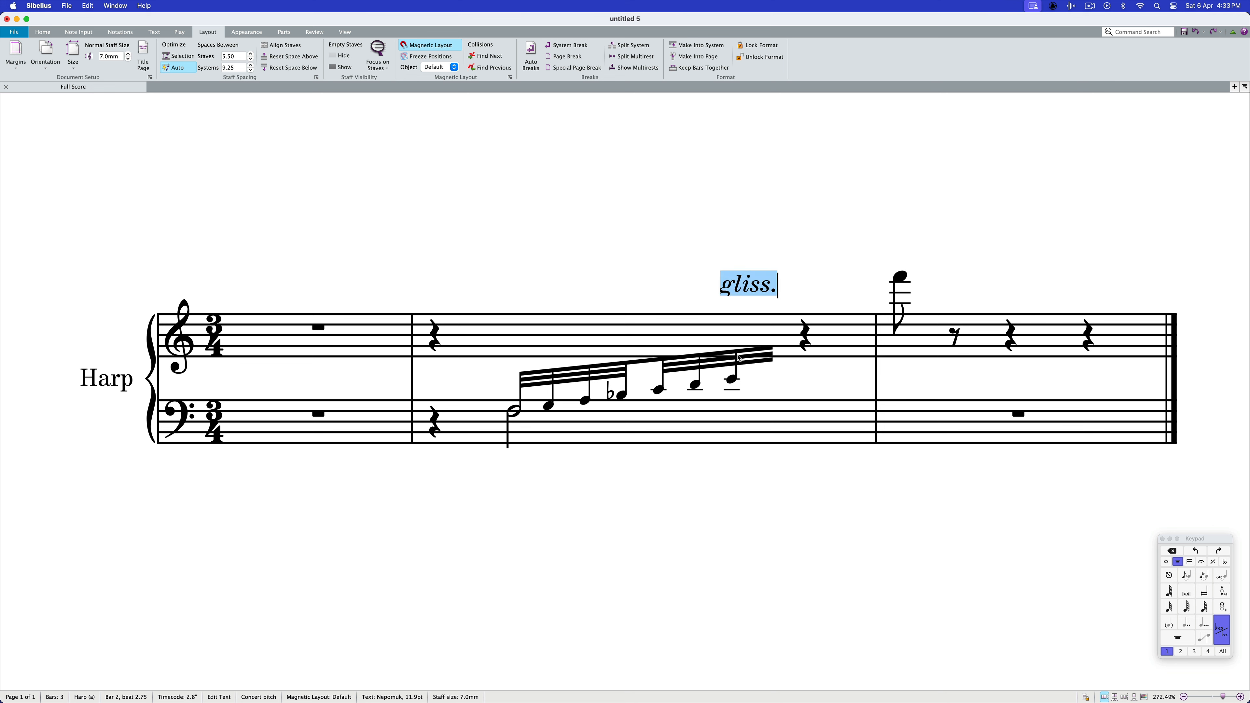
pyautogui.press('Escape')
pyautogui.moveTo(746, 290); pyautogui.dragTo(738, 331)
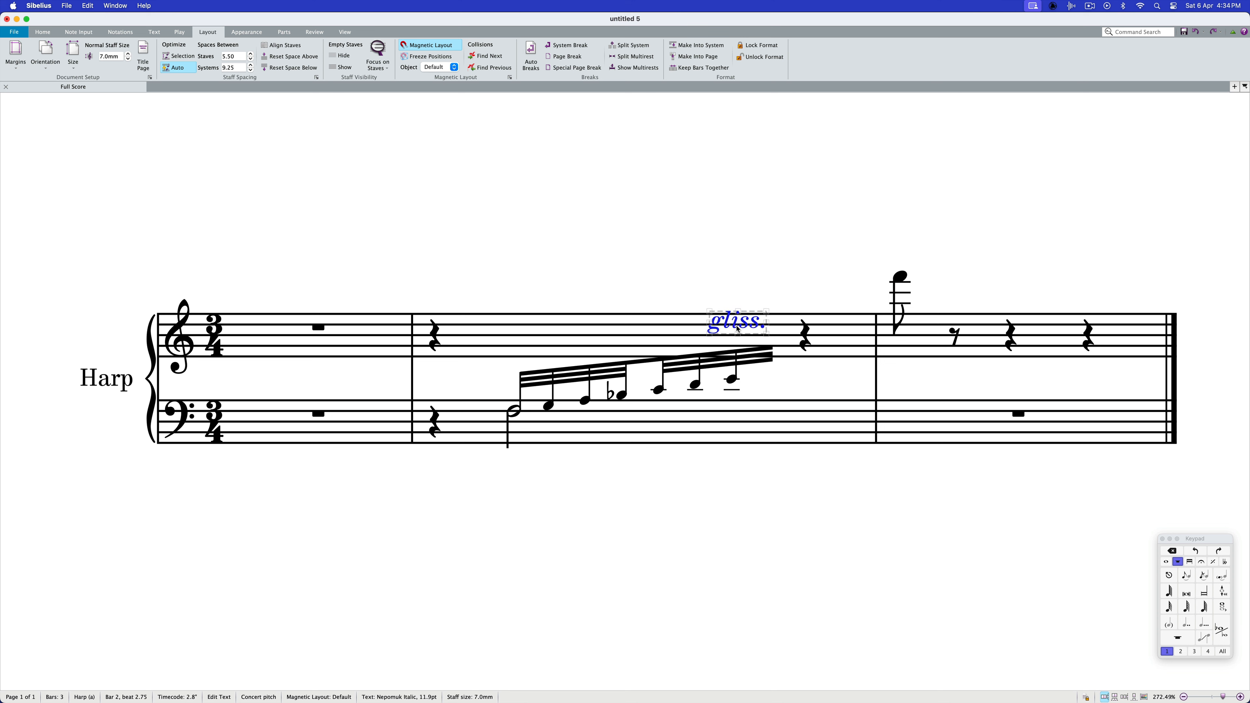
# Rotate the "gliss." text so it slopes upward along the run's beam
pyautogui.press('super+alt+i')
pyautogui.click(120, 256)
pyautogui.click(120, 257)
pyautogui.press('shift+super+i')
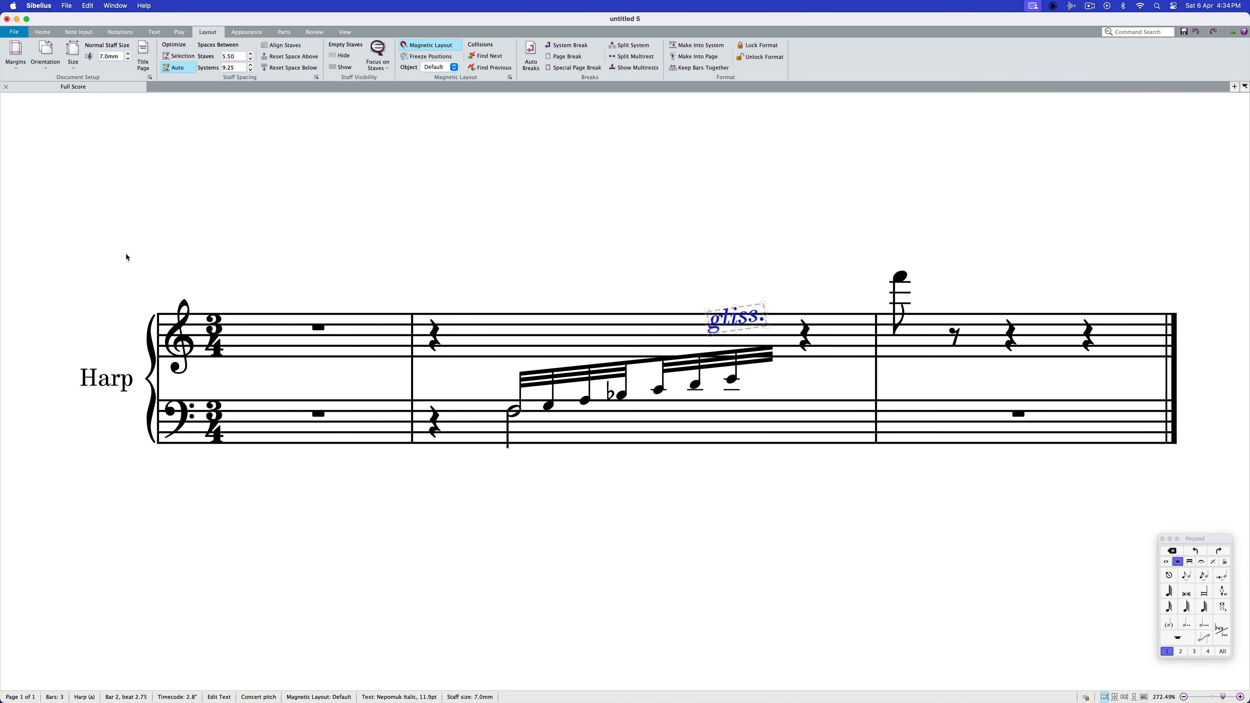
pyautogui.click(654, 276)
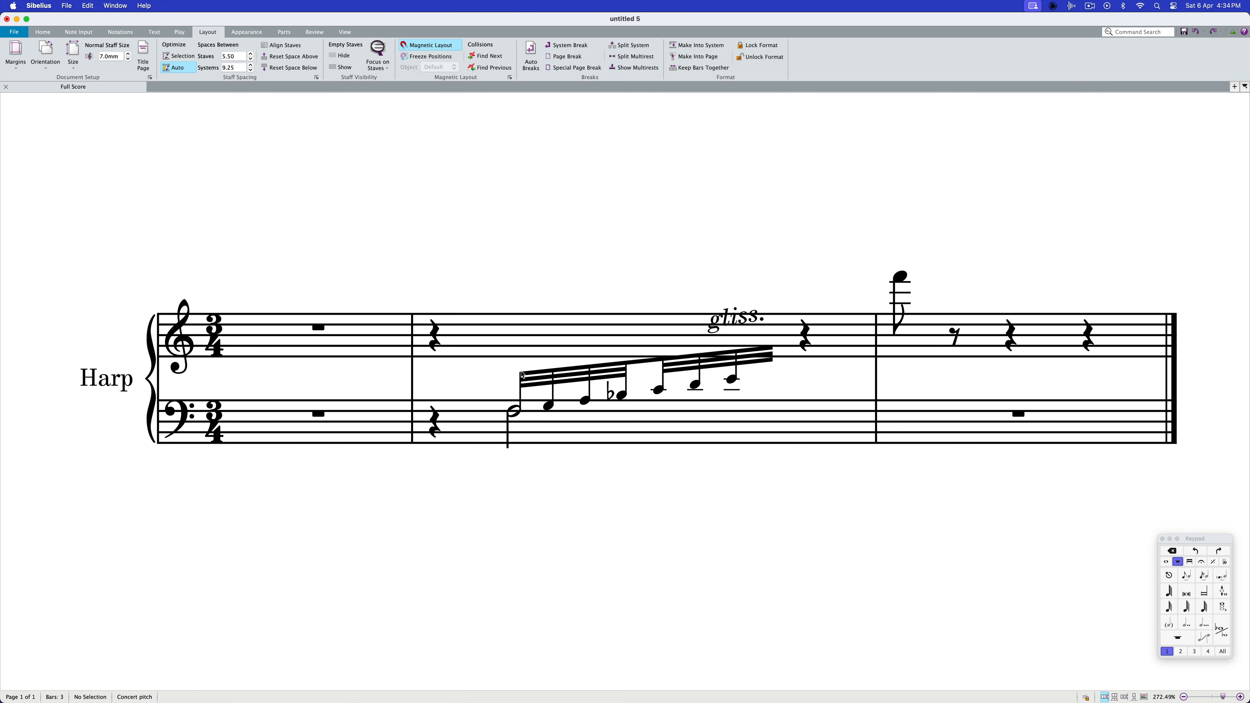
# Add a slur from the run's first note to the high F in bar 3
pyautogui.click(522, 376)
pyautogui.keyDown('shift'); pyautogui.click(900, 275); pyautogui.keyUp('shift')
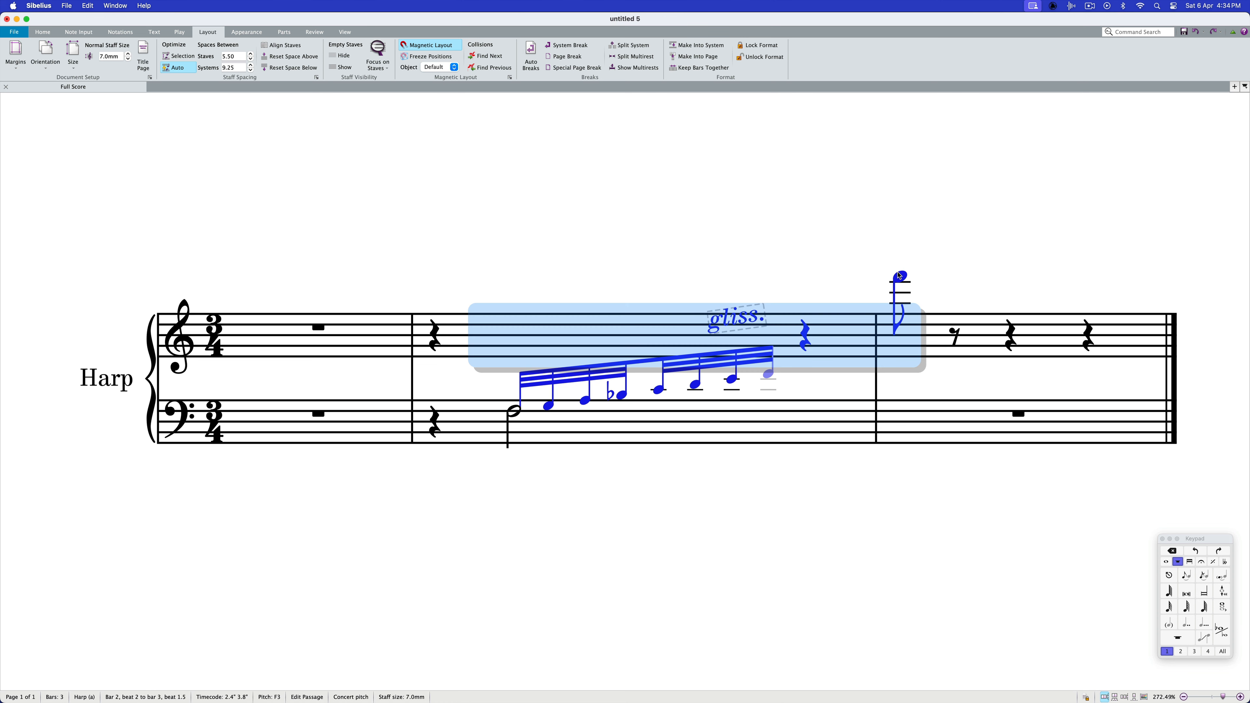
pyautogui.press('s')
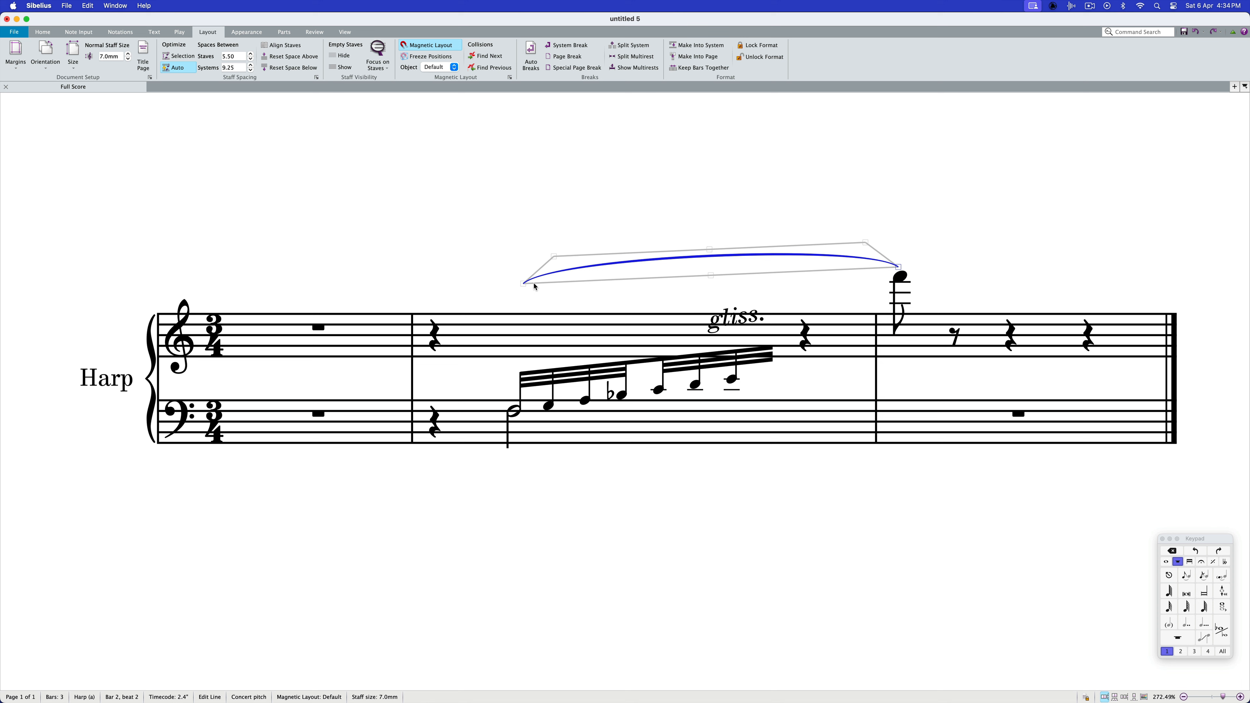
# Lower the slur's start to the beginning of the run's beam and raise its arch well above the "gliss." text
pyautogui.moveTo(526, 289); pyautogui.dragTo(523, 372)
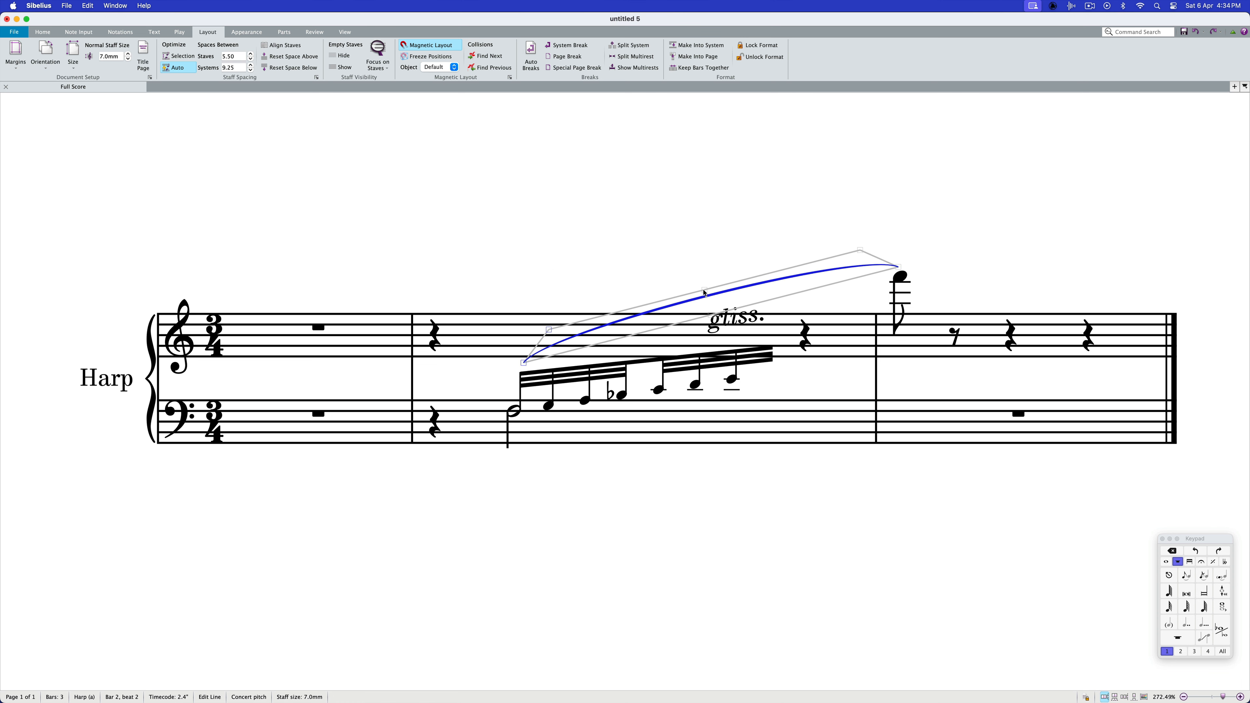
pyautogui.moveTo(705, 293); pyautogui.dragTo(705, 264)
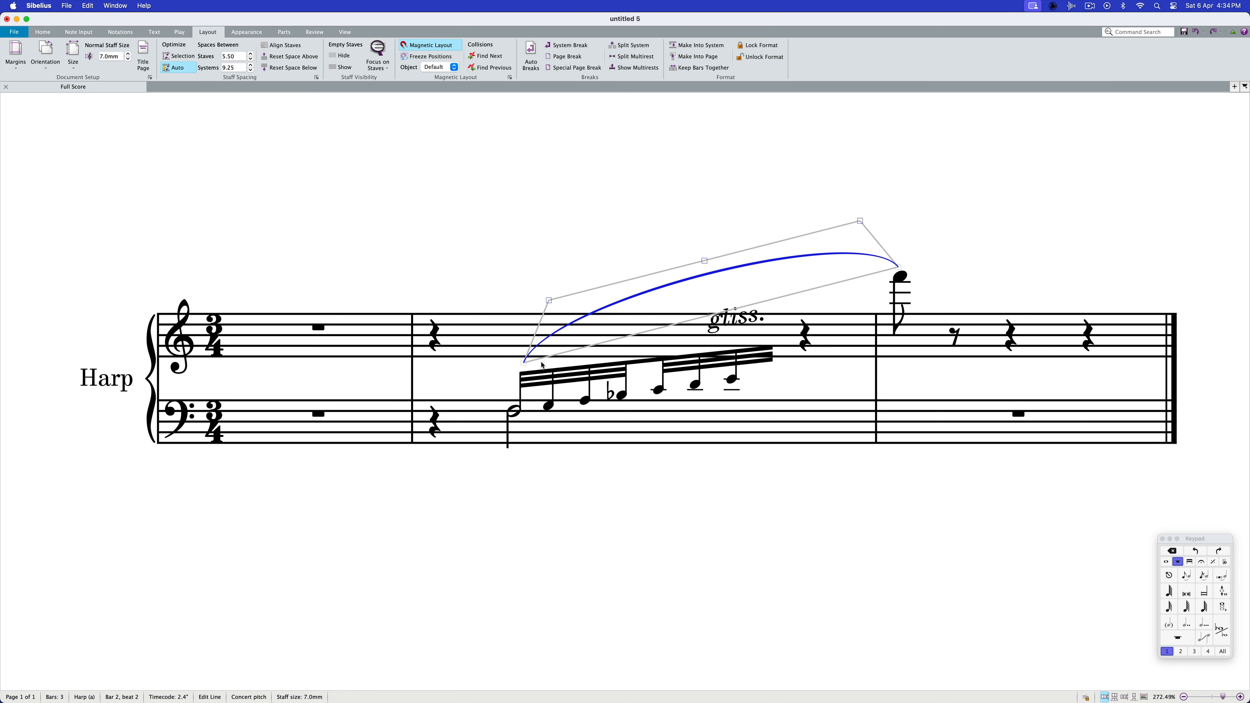
pyautogui.click(520, 362)
pyautogui.click(526, 363)
pyautogui.moveTo(527, 367); pyautogui.dragTo(527, 373)
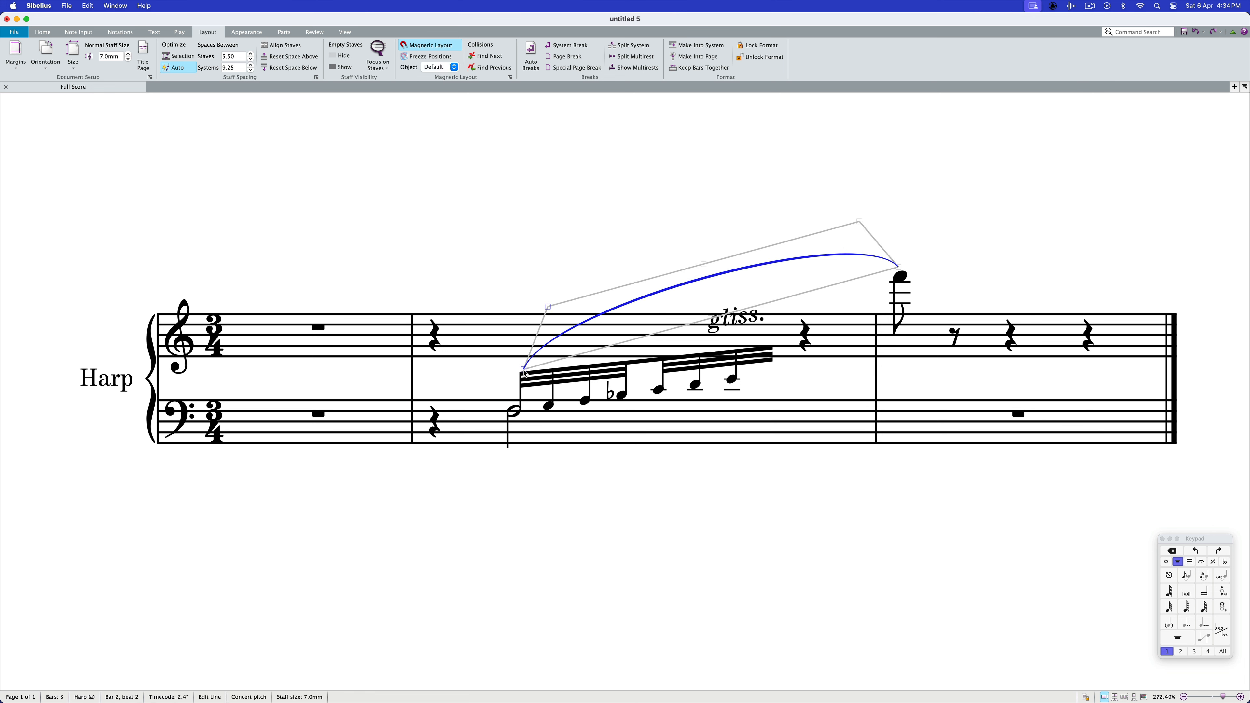
pyautogui.press('Escape')
# Add an mf dynamic at the start of bar 2 and move it between the staves, just before the run
pyautogui.click(435, 340)
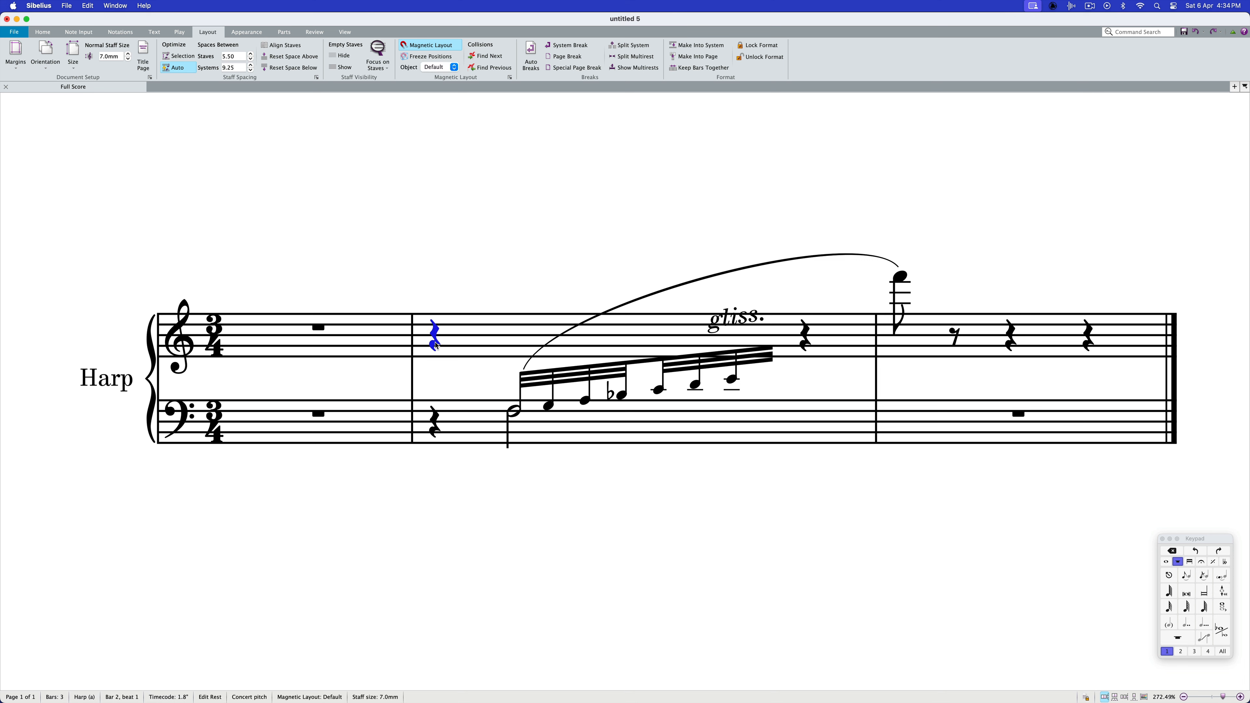
pyautogui.press('super+e')
pyautogui.press('super+m')
pyautogui.press('super+f')
pyautogui.press('Escape')
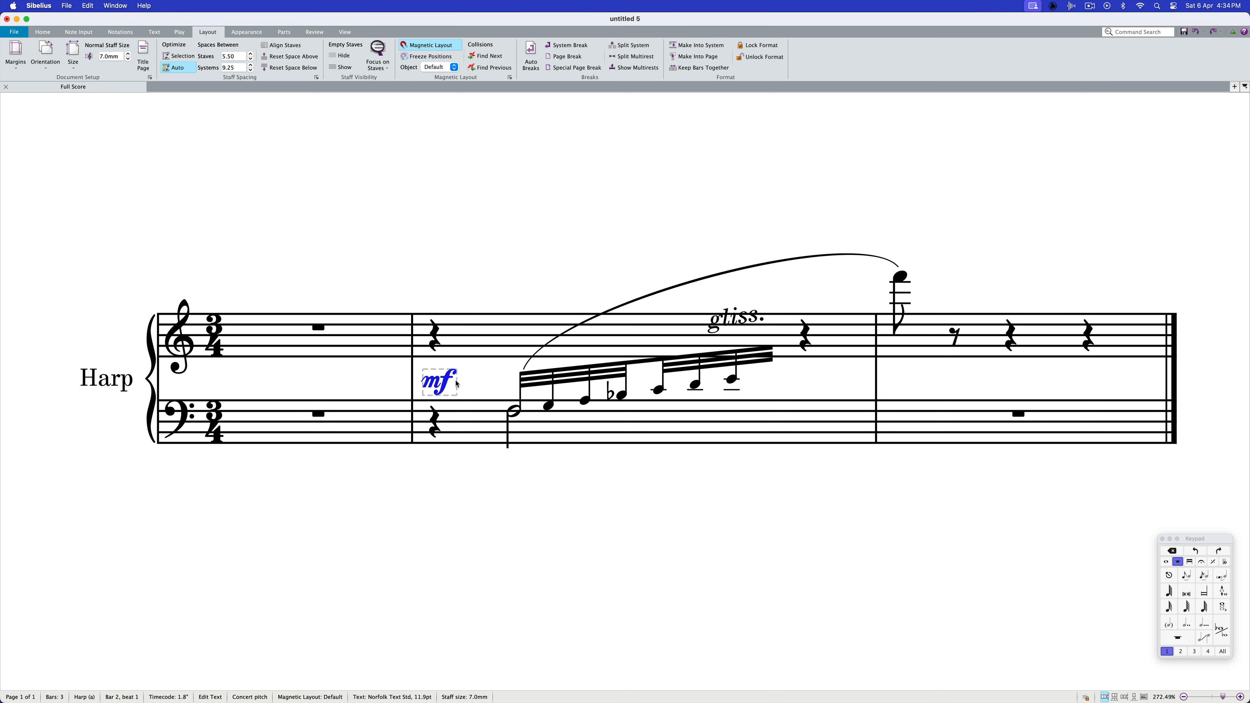
pyautogui.moveTo(447, 377); pyautogui.dragTo(501, 370)
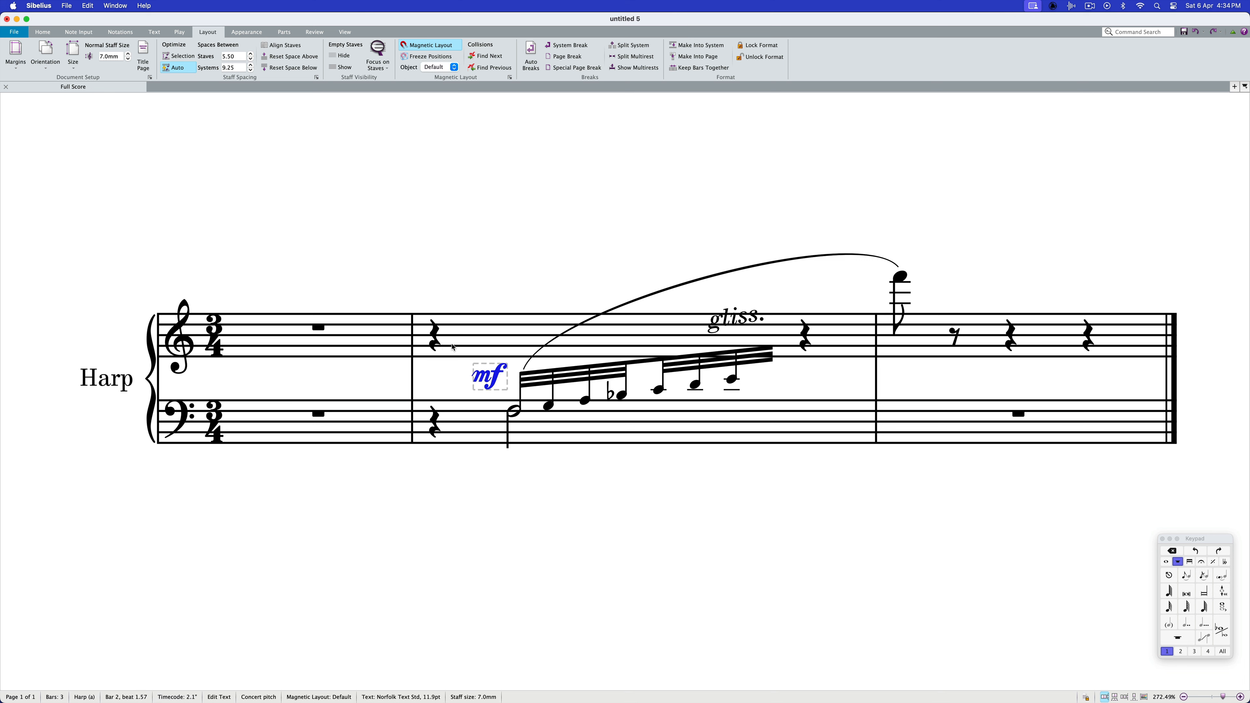
# Hide the two quarter rests in bar 2 of the upper staff
pyautogui.click(435, 344)
pyautogui.keyDown('super'); pyautogui.click(809, 344); pyautogui.keyUp('super')
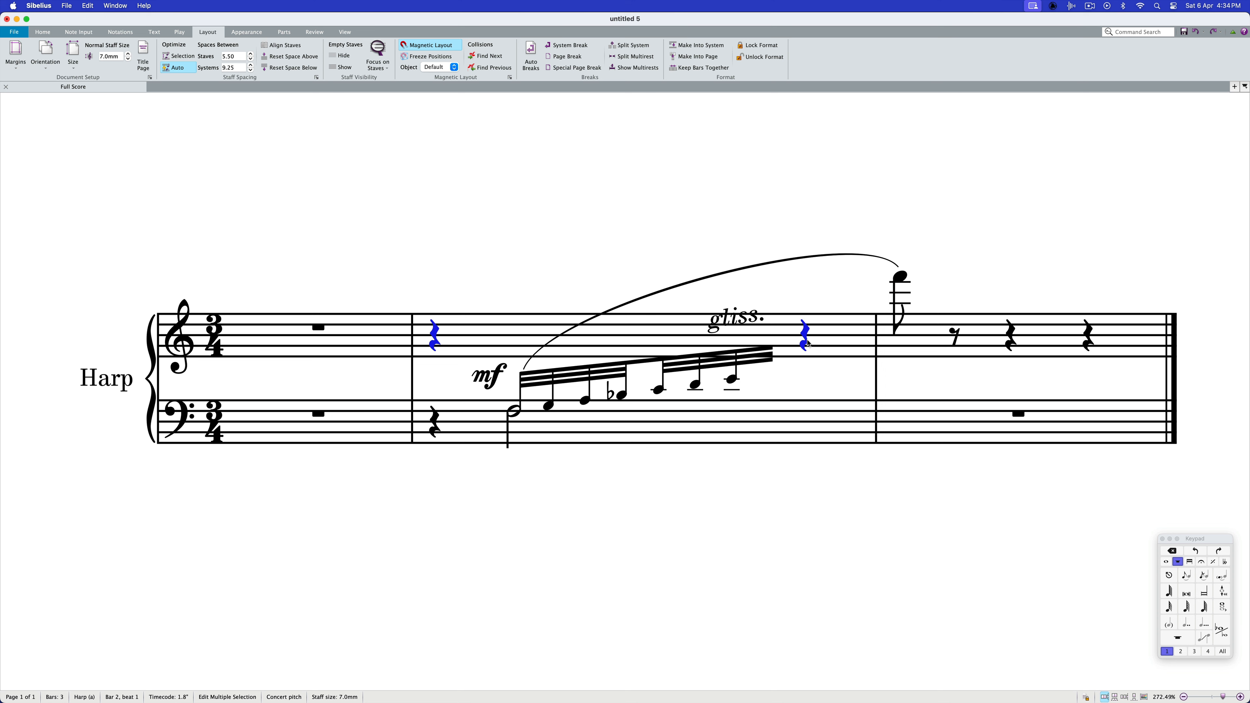
pyautogui.press('super+shift+h')
# Add an ff dynamic under the high F in bar 3 and raise it slightly, level with the mf
pyautogui.click(902, 280)
pyautogui.press('super+e')
pyautogui.write('ff')
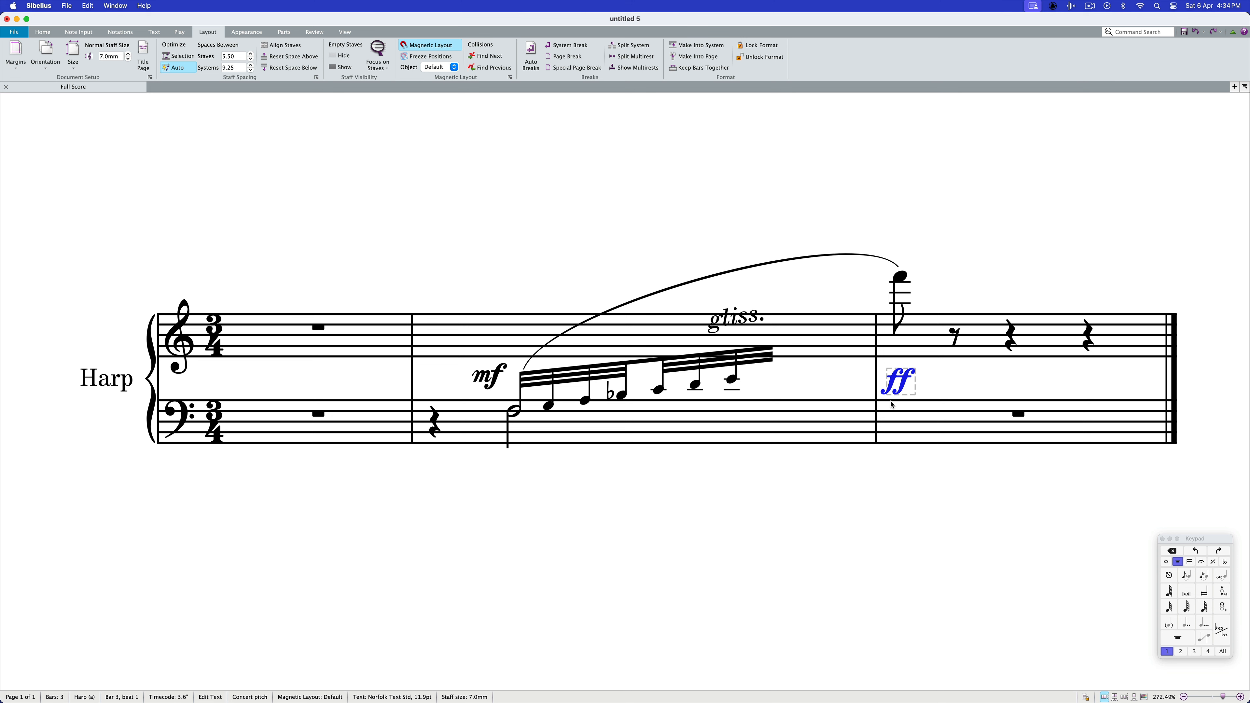
pyautogui.moveTo(905, 387); pyautogui.dragTo(905, 381)
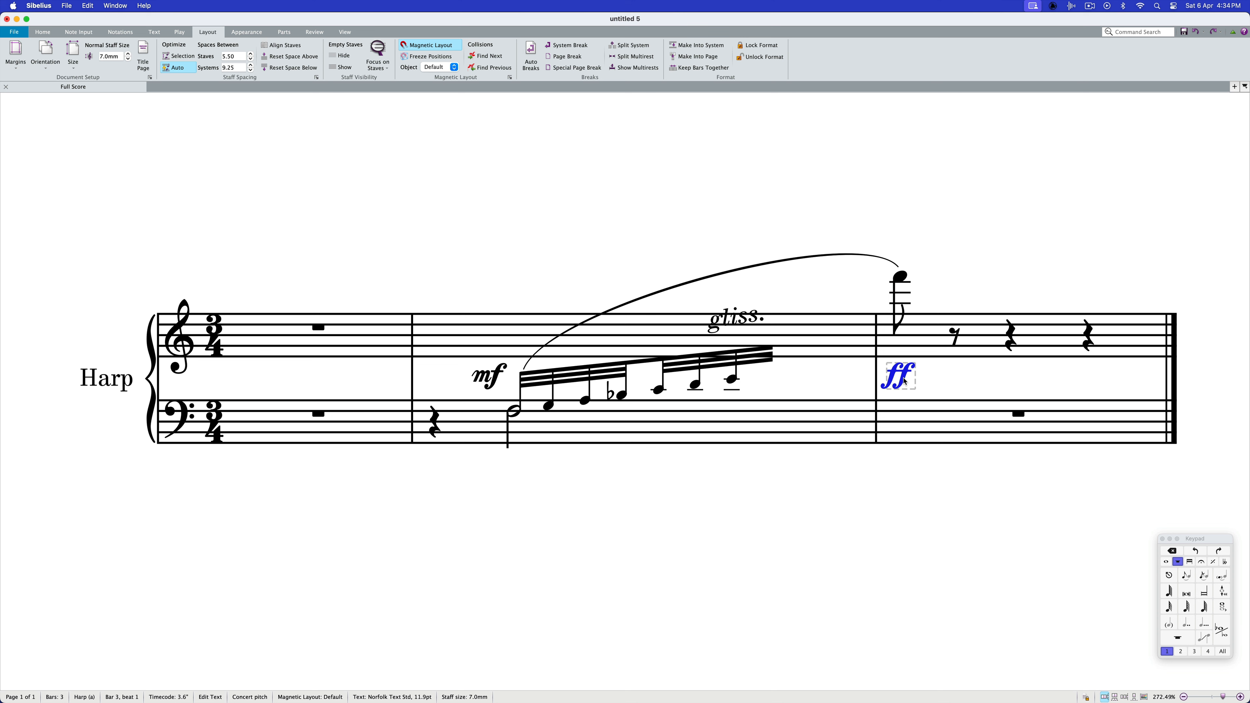
pyautogui.press('Escape')
pyautogui.press('Escape')
# Widen bar 2 at its closing barline and add a wavy glissando line from the hidden rest on beat 3
pyautogui.moveTo(876, 368); pyautogui.dragTo(915, 368)
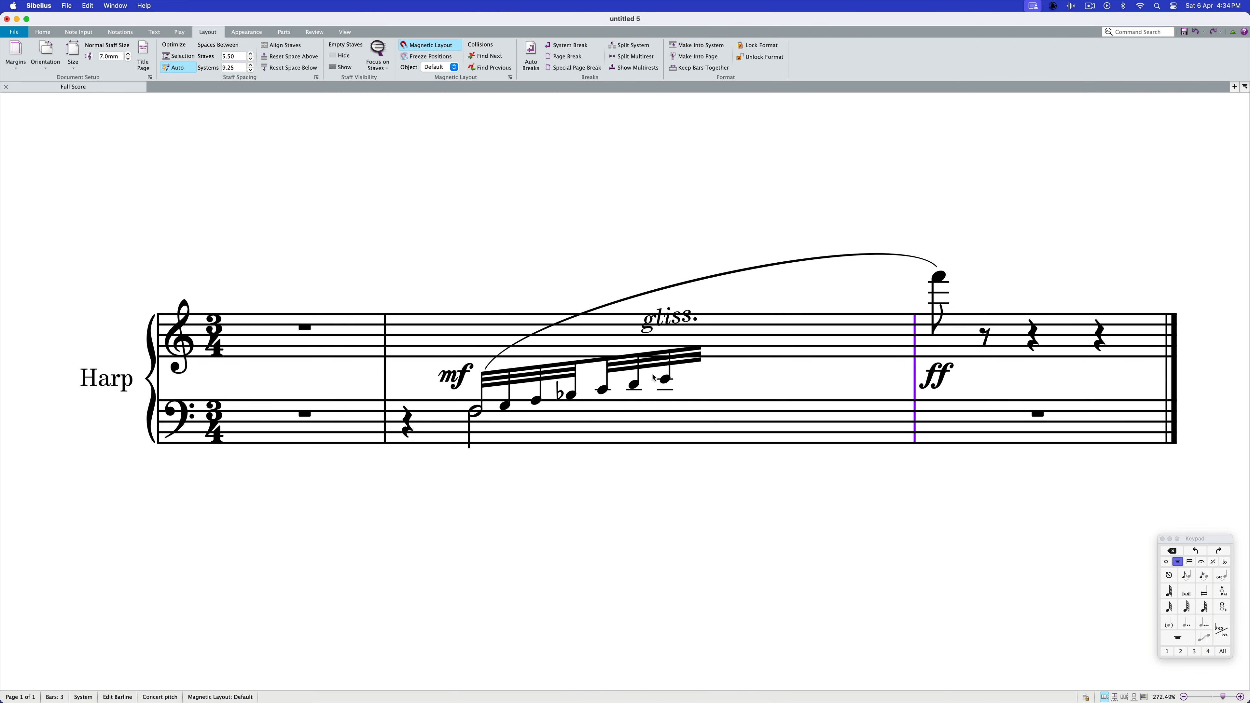
pyautogui.click(742, 339)
pyautogui.click(733, 339)
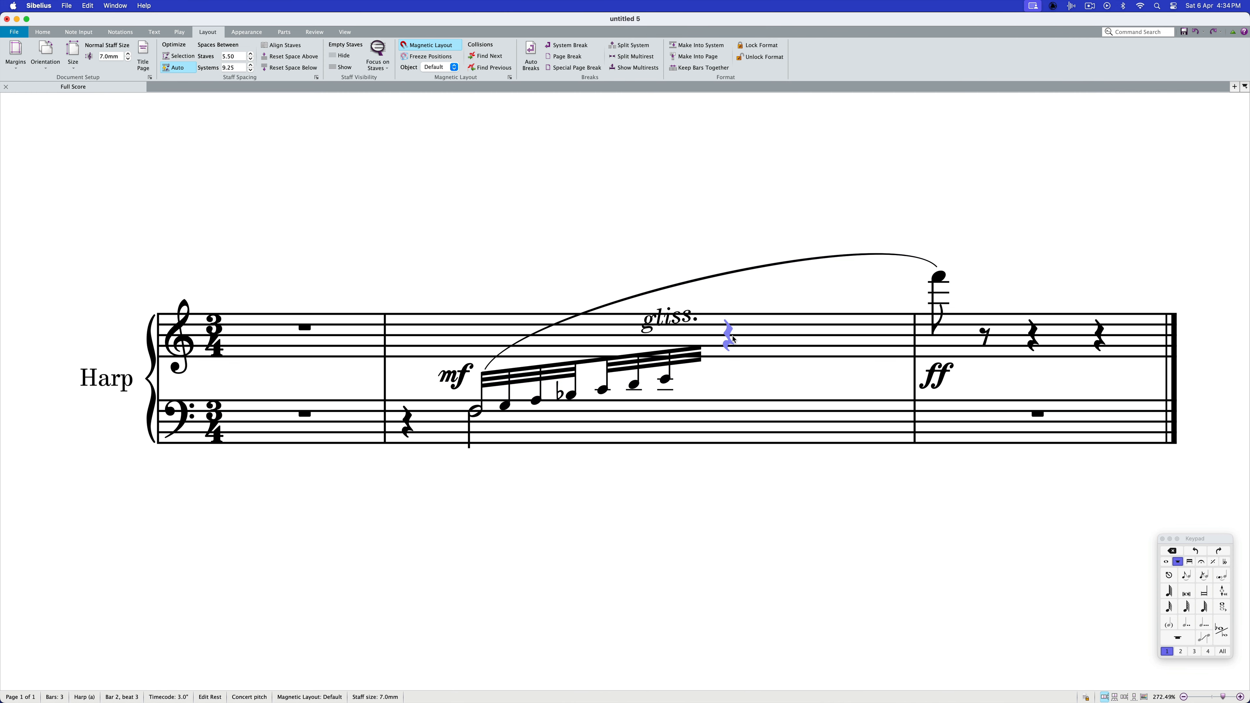
pyautogui.press('l')
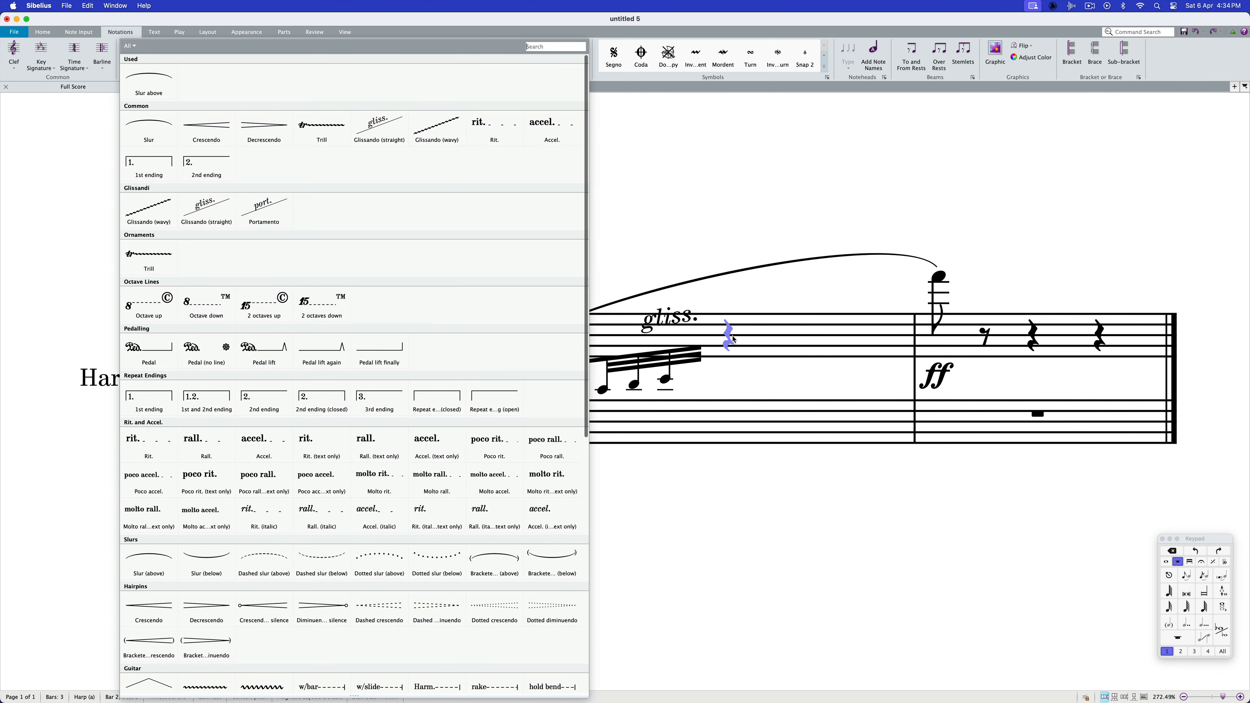
pyautogui.click(437, 128)
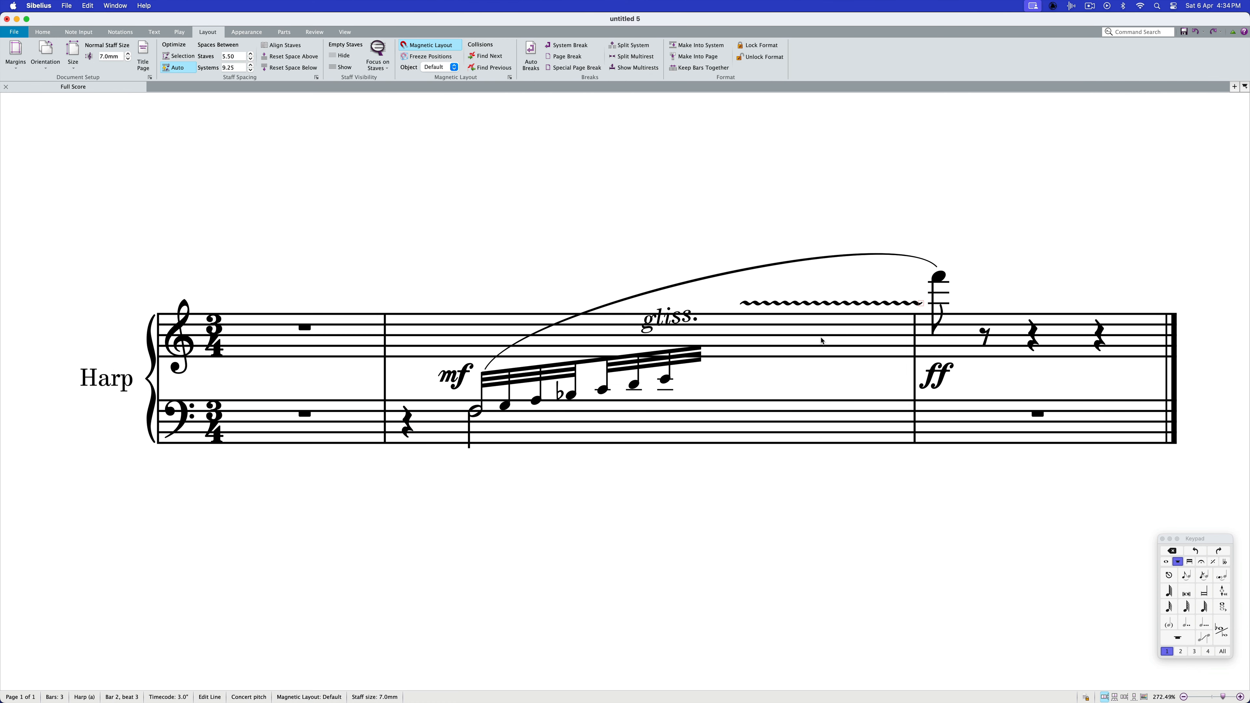
# Turn Magnetic Layout off for the wavy line and place it sloping gently upward from the run's last note
pyautogui.moveTo(794, 304); pyautogui.dragTo(766, 344)
pyautogui.click(439, 67)
pyautogui.click(442, 84)
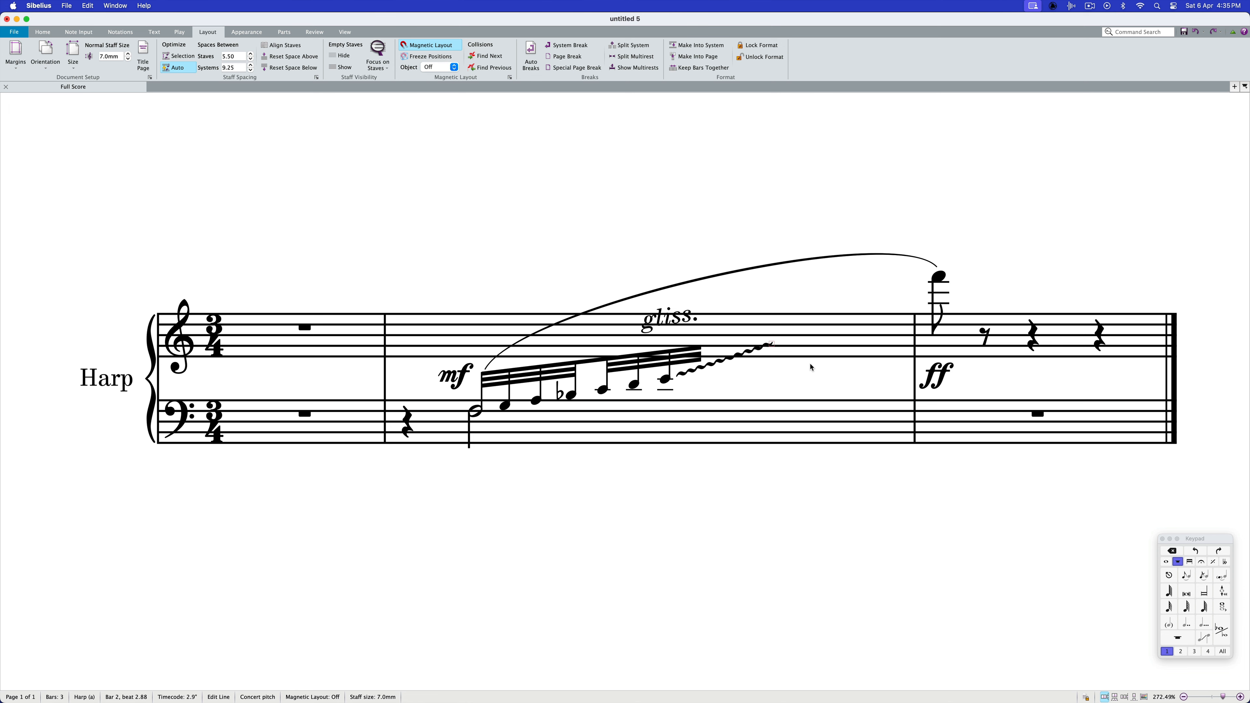
pyautogui.moveTo(772, 344); pyautogui.dragTo(771, 348)
# Duplicate the wavy line and slope the copy from the first line's upper end down to the top of the bass staff
pyautogui.click(734, 362)
pyautogui.scroll(-1, 734, 362)
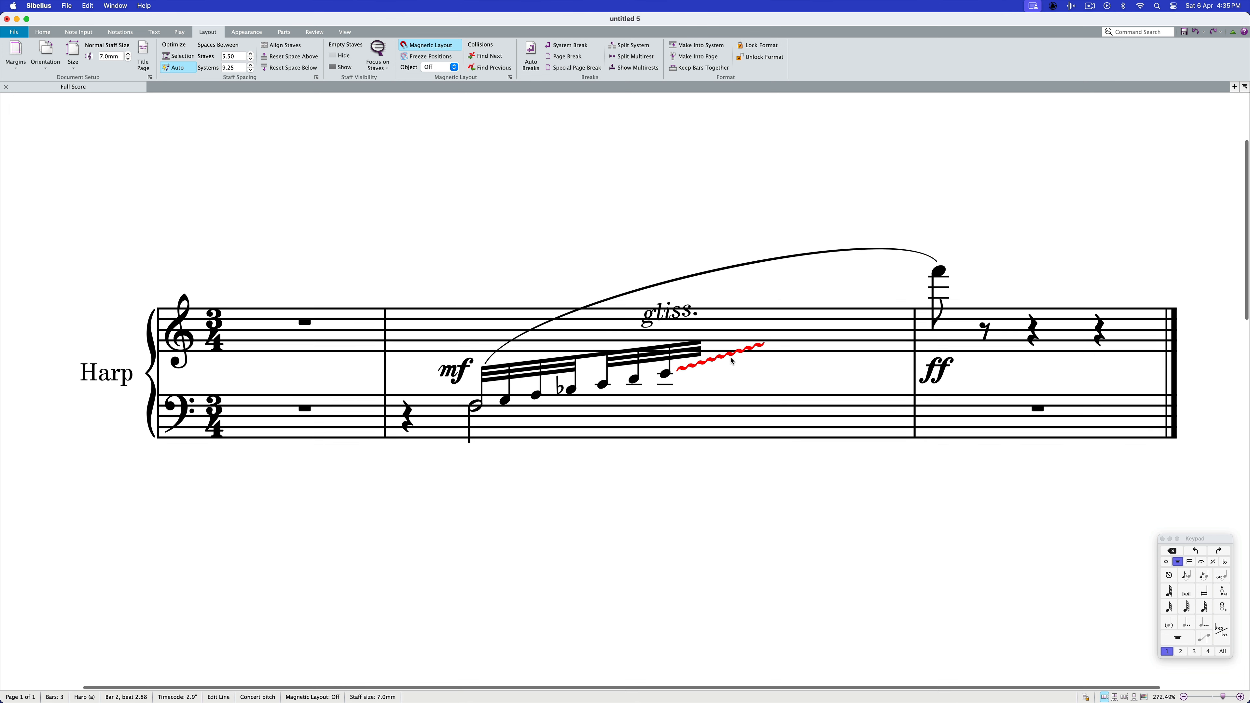
pyautogui.moveTo(730, 352); pyautogui.dragTo(780, 367)
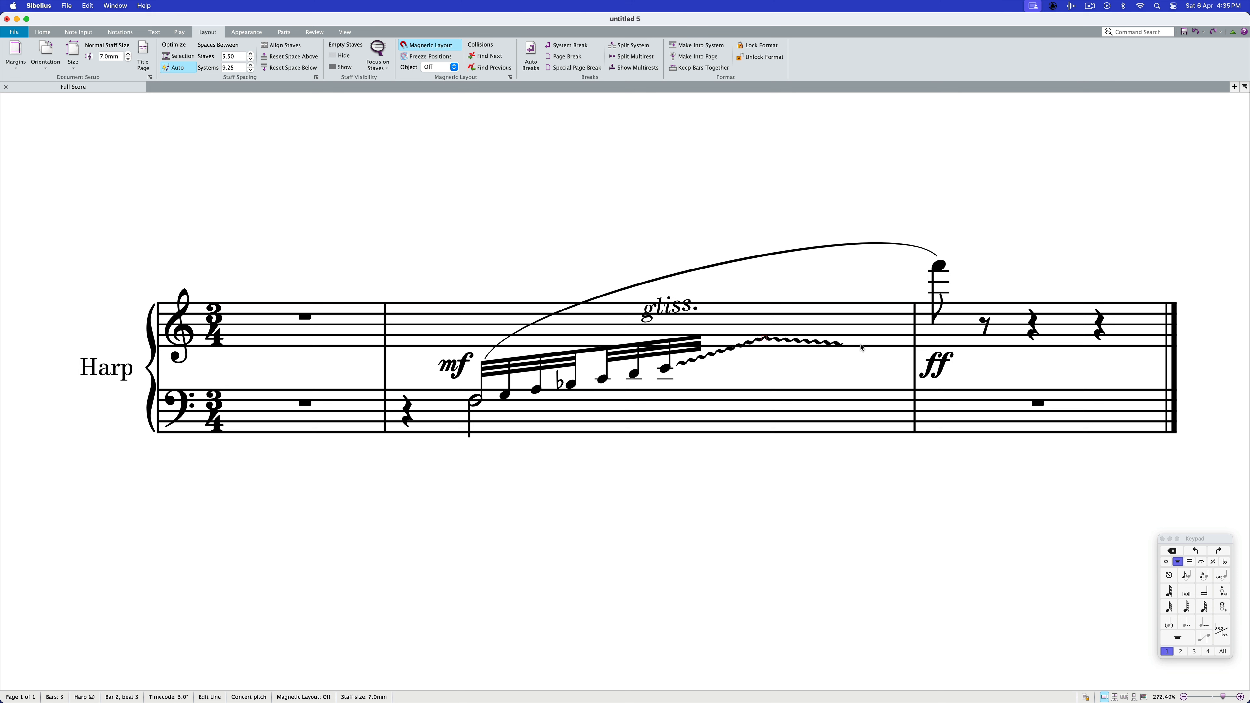
pyautogui.moveTo(843, 347); pyautogui.dragTo(809, 392)
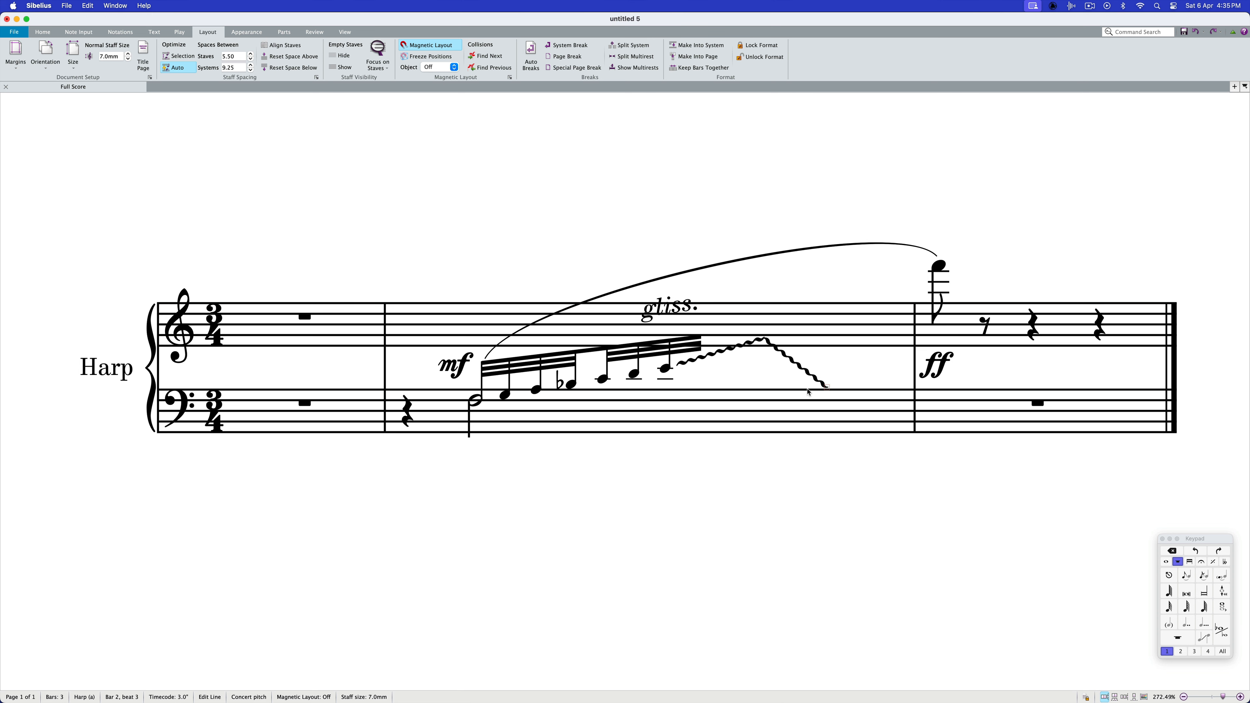
# Duplicate the descending wavy line and run the copy from its low end steeply up to the high F in bar 3
pyautogui.click(809, 376)
pyautogui.scroll(-1, 814, 382)
pyautogui.moveTo(815, 379); pyautogui.dragTo(866, 339)
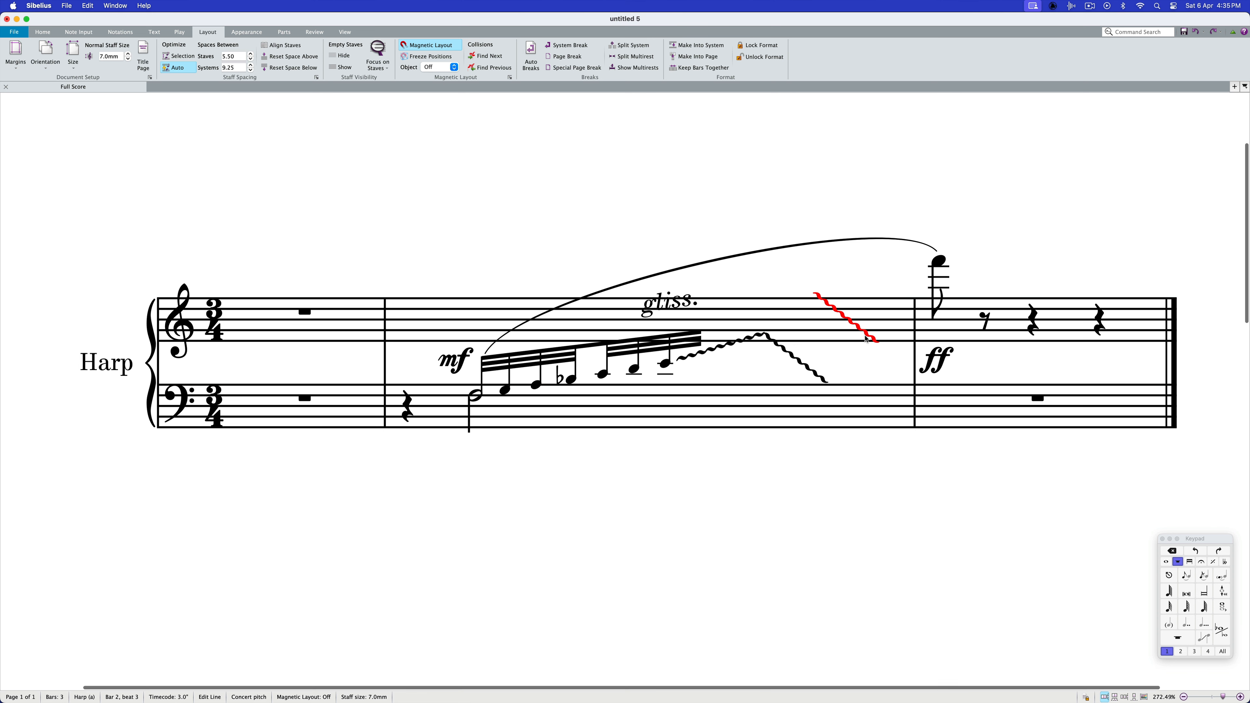
pyautogui.moveTo(816, 298); pyautogui.dragTo(829, 386)
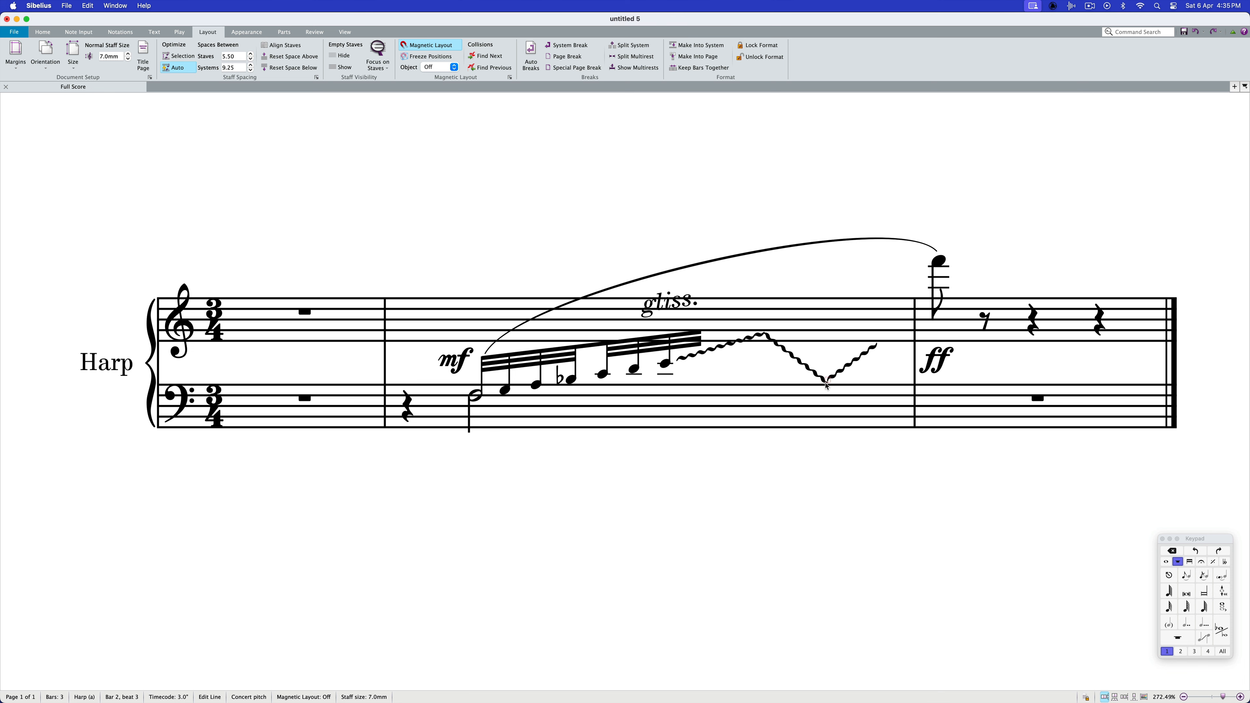
pyautogui.moveTo(879, 346); pyautogui.dragTo(924, 266)
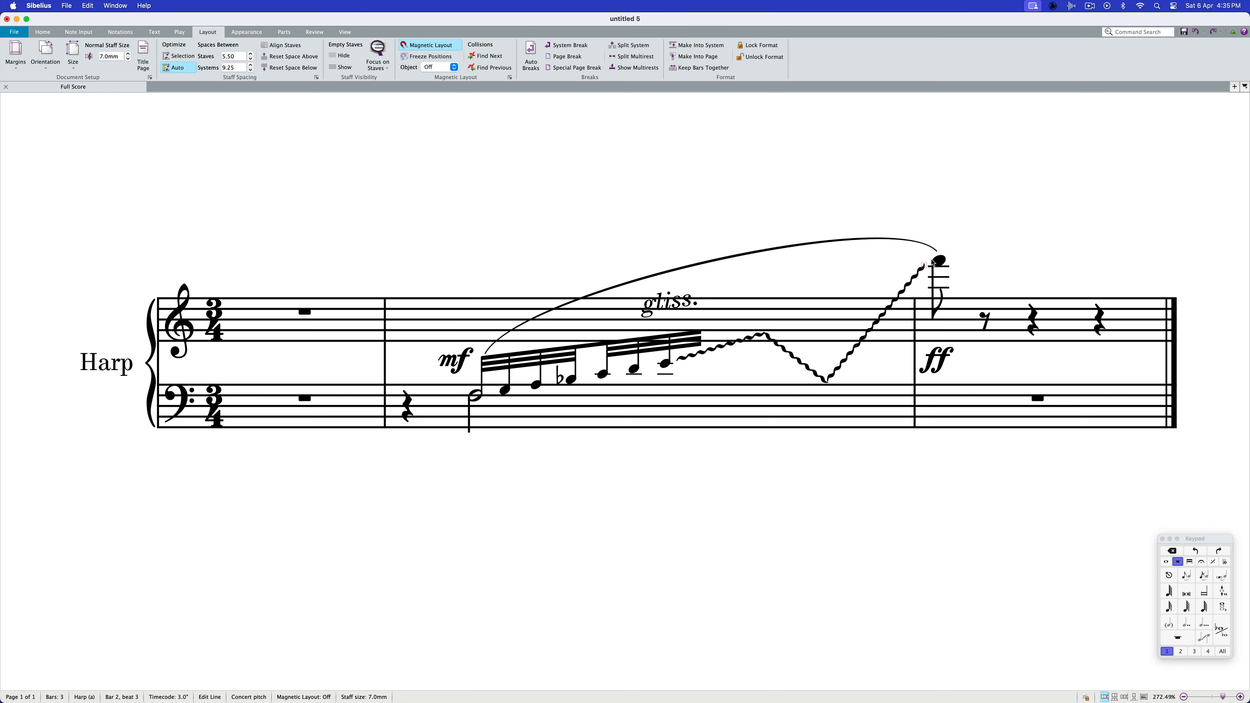